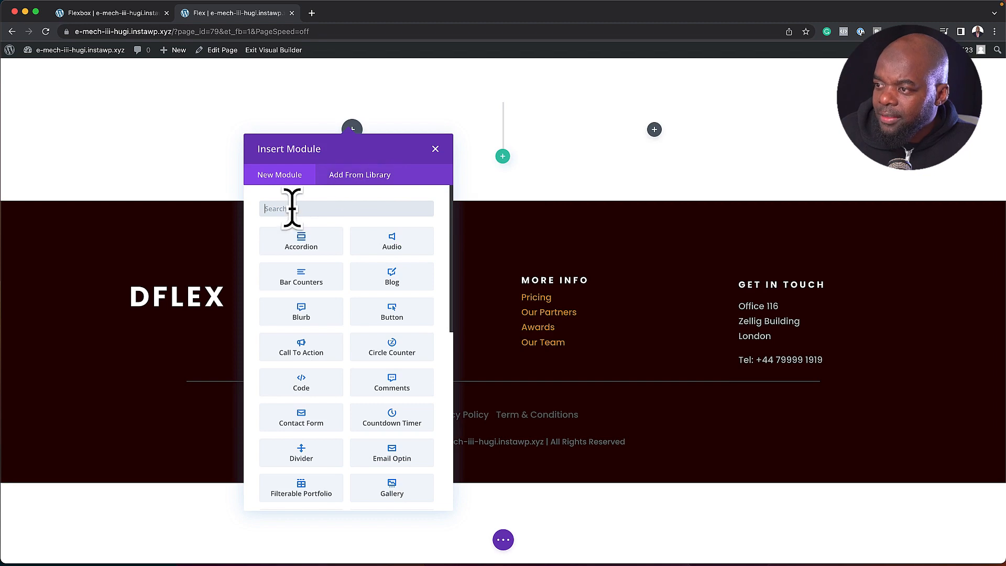
Step: Insert a Text module in the row's first column and an Image module in its second column
{"action": "type", "text": "text"}
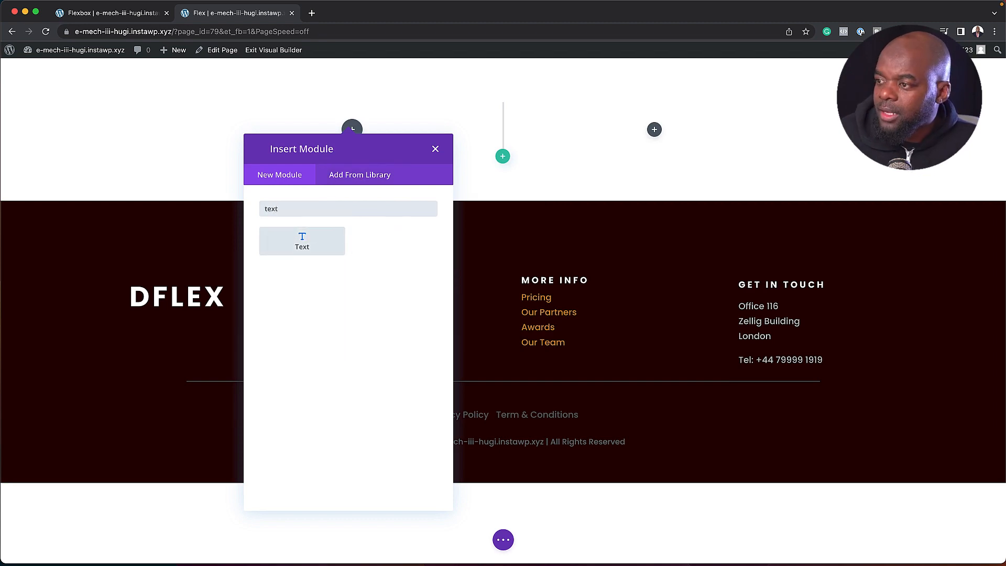
{"action": "left_click", "coordinate": [306, 251]}
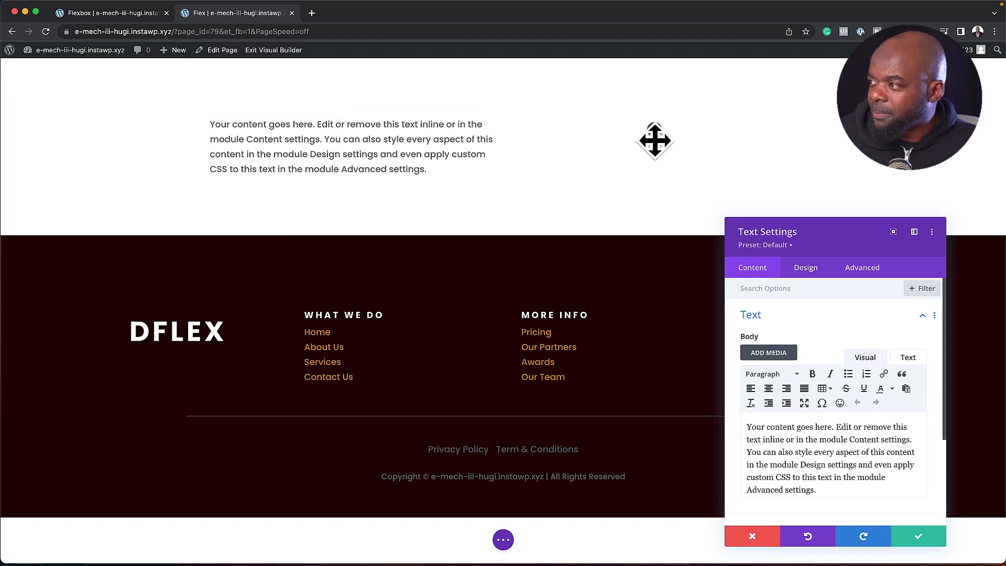
{"action": "left_click", "coordinate": [654, 130]}
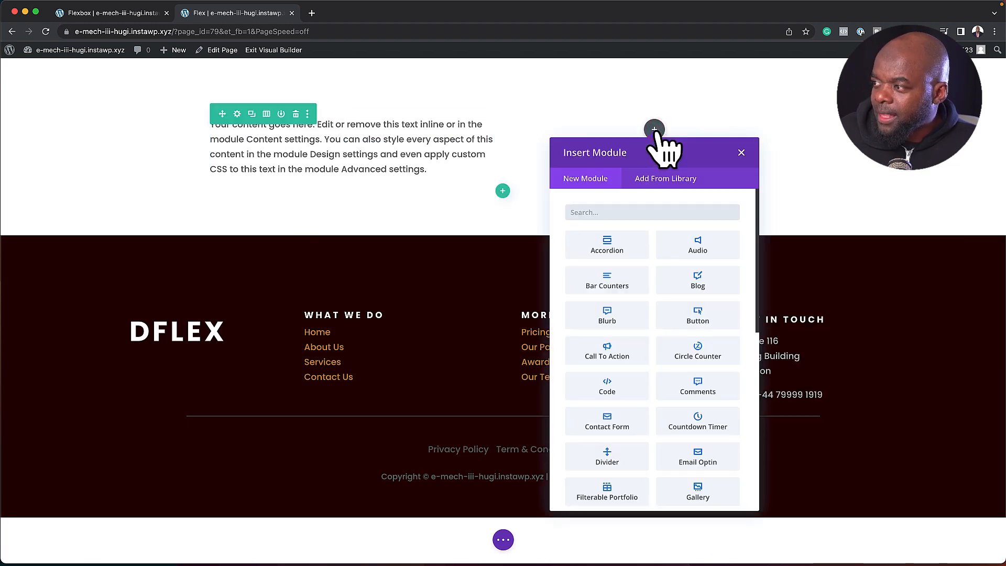
{"action": "type", "text": "image"}
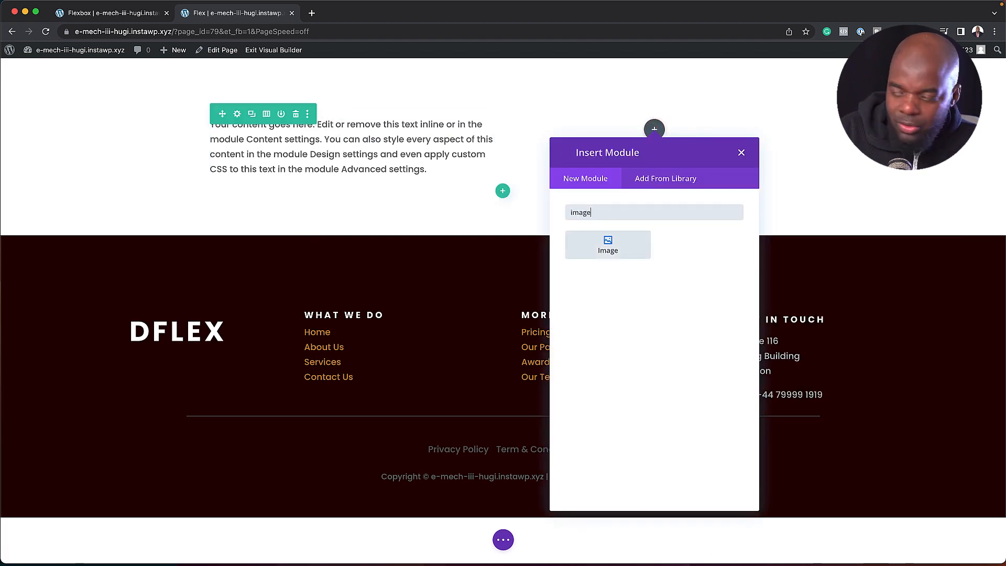
{"action": "left_click", "coordinate": [619, 244]}
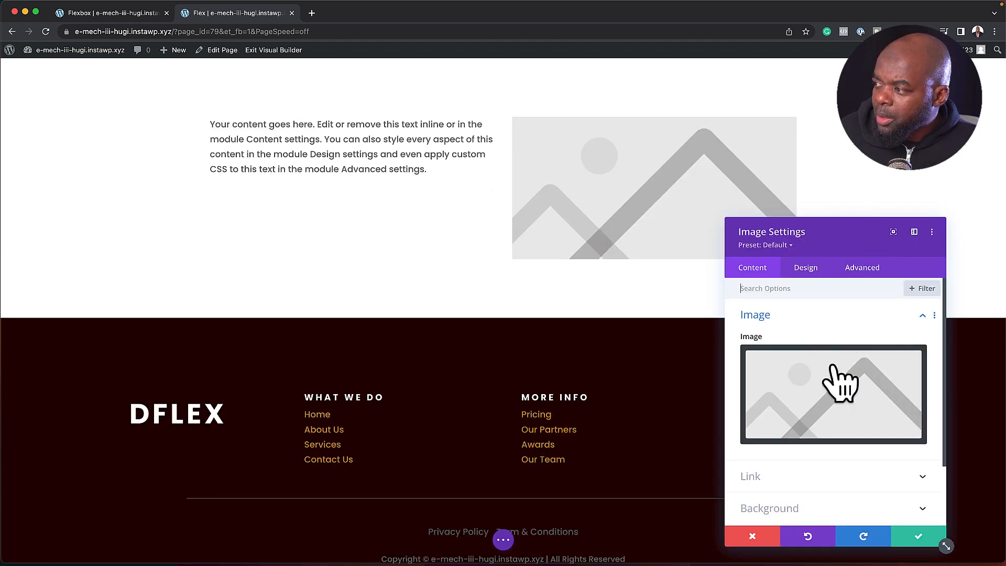
Step: Set the Image module's picture to the jet-ski photo from the media library and save the module
{"action": "left_click", "coordinate": [836, 388]}
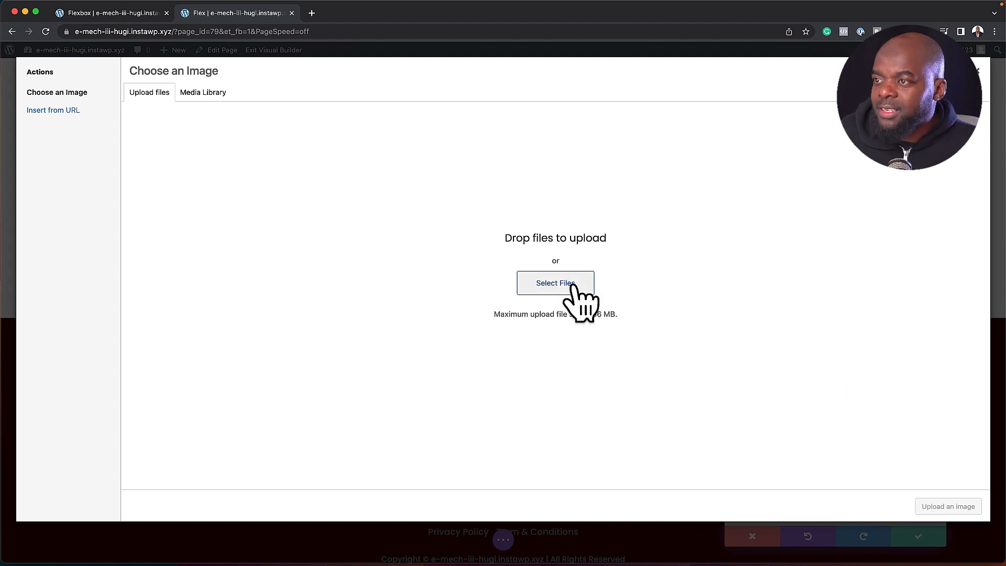
{"action": "left_click", "coordinate": [198, 91]}
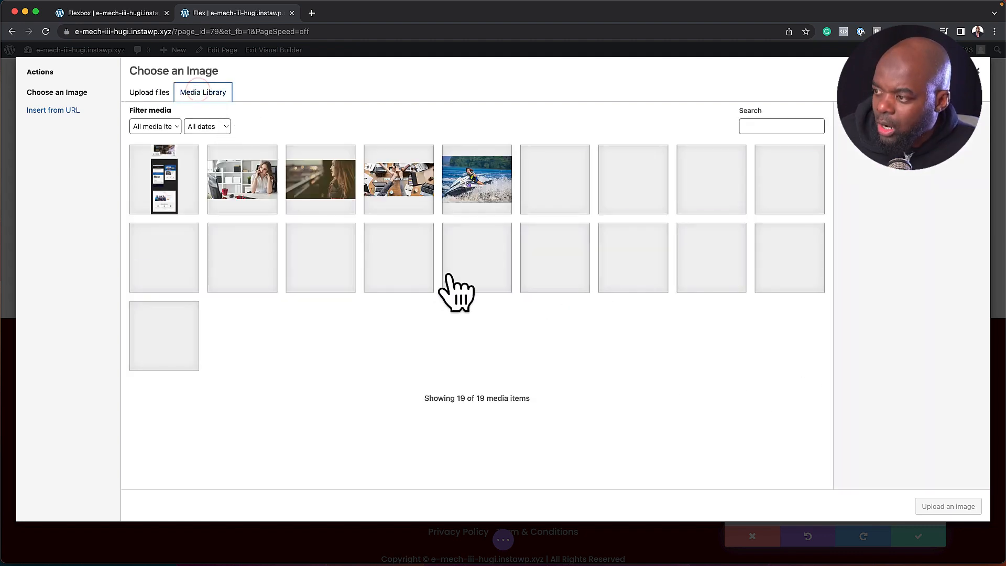
{"action": "left_click", "coordinate": [476, 199]}
{"action": "left_click", "coordinate": [959, 508]}
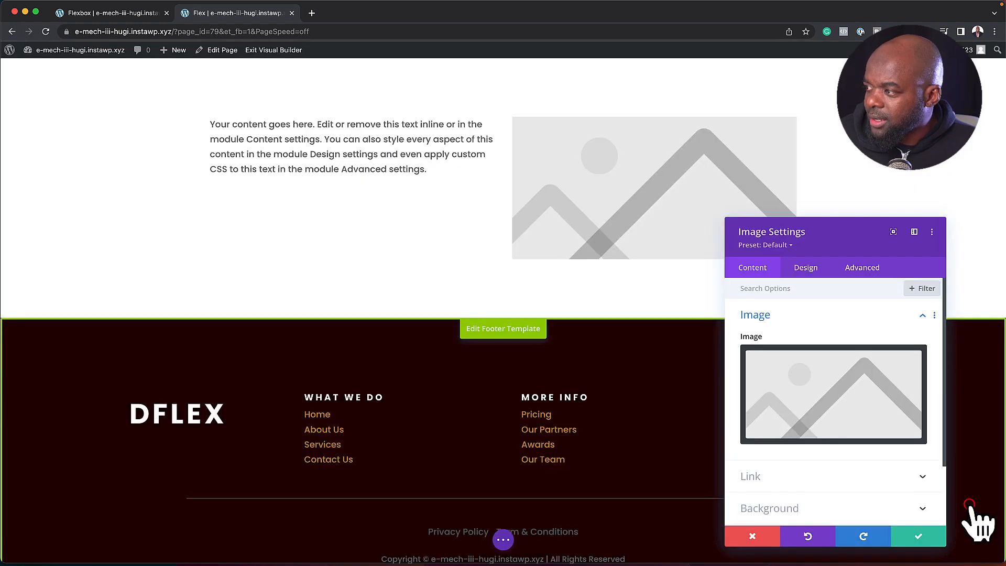
{"action": "left_click", "coordinate": [920, 537]}
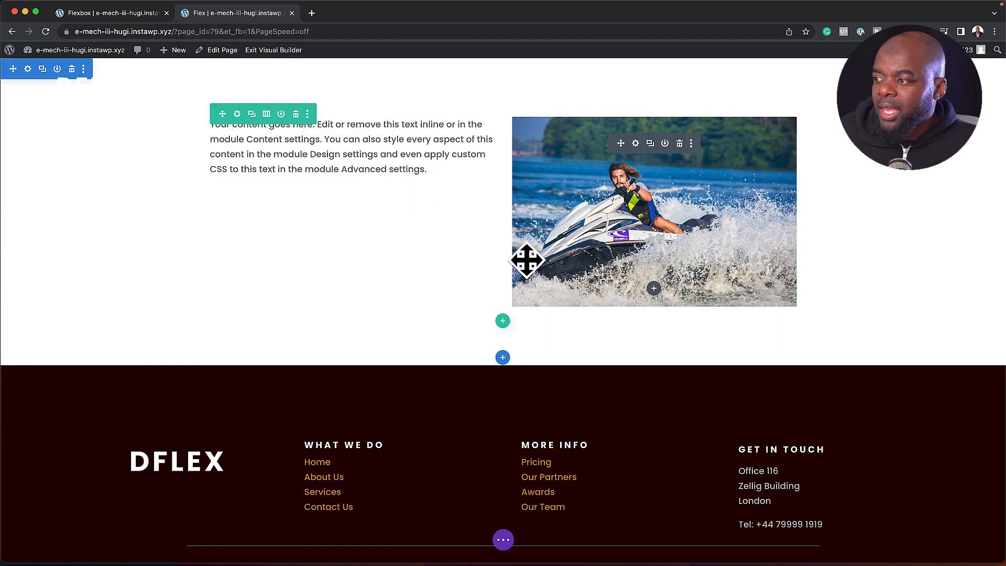
Step: Add a single-column row below the two-column row and insert a Text module with its default placeholder text
{"action": "left_click", "coordinate": [503, 321]}
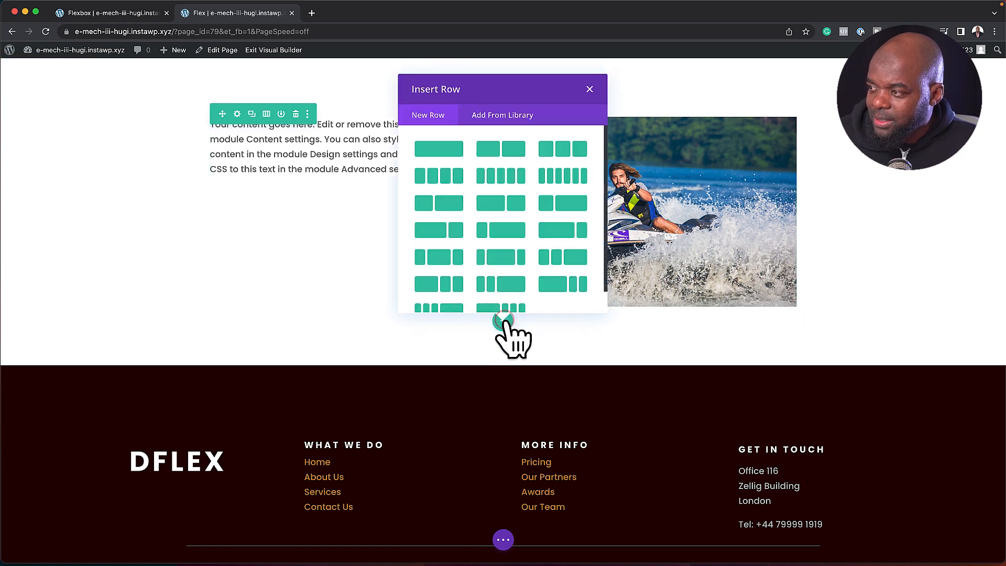
{"action": "left_click", "coordinate": [443, 148]}
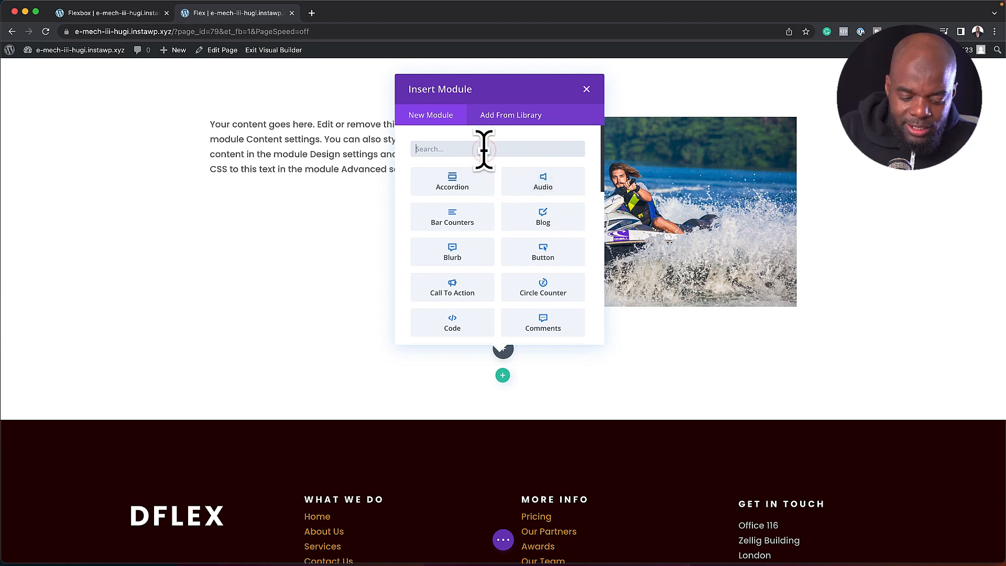
{"action": "type", "text": "text"}
{"action": "left_click", "coordinate": [454, 178]}
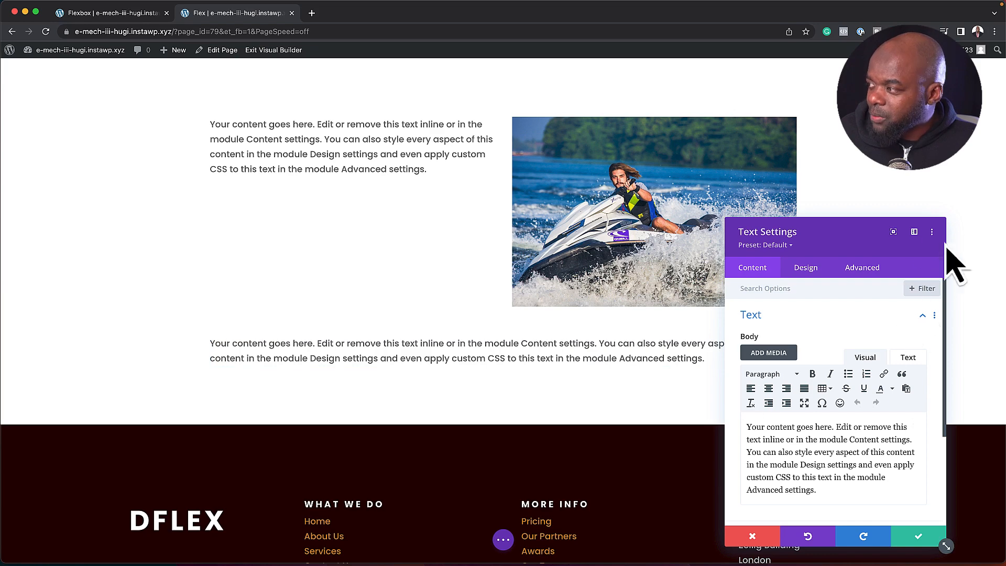
{"action": "left_click", "coordinate": [752, 537]}
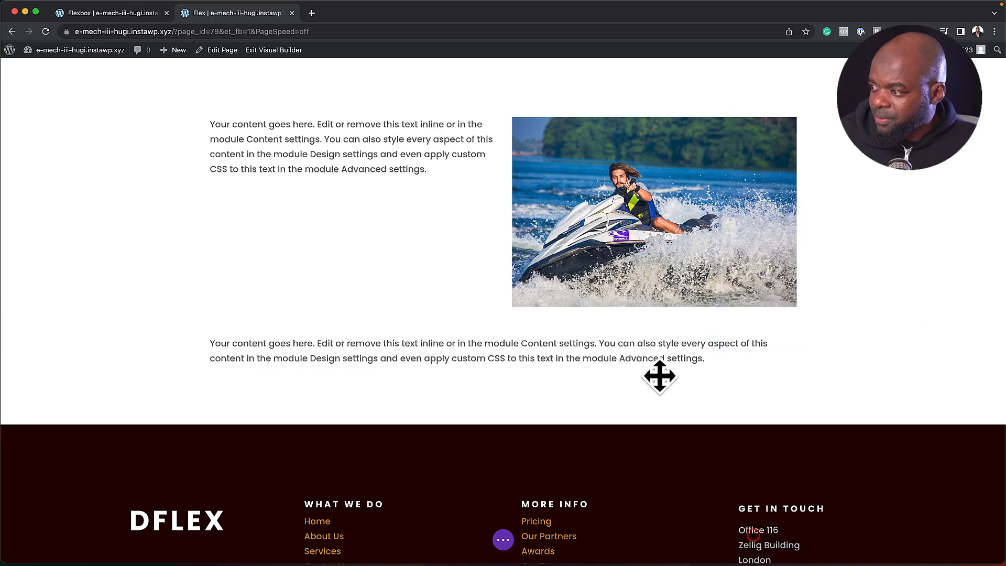
Step: Insert an Image module below the text in the single-column row
{"action": "scroll", "coordinate": [660, 375], "scroll_direction": "down", "scroll_amount": 3}
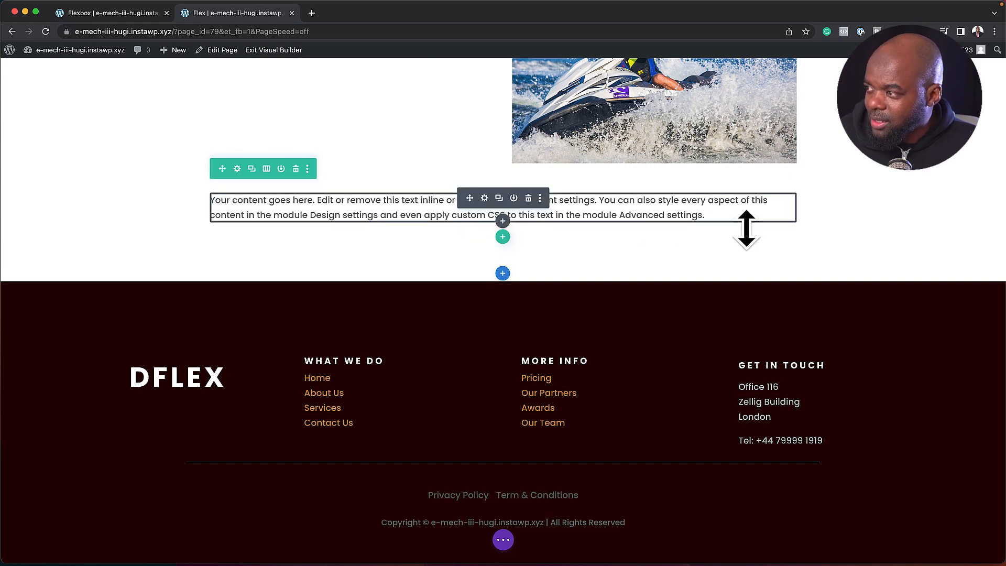
{"action": "left_click", "coordinate": [503, 219]}
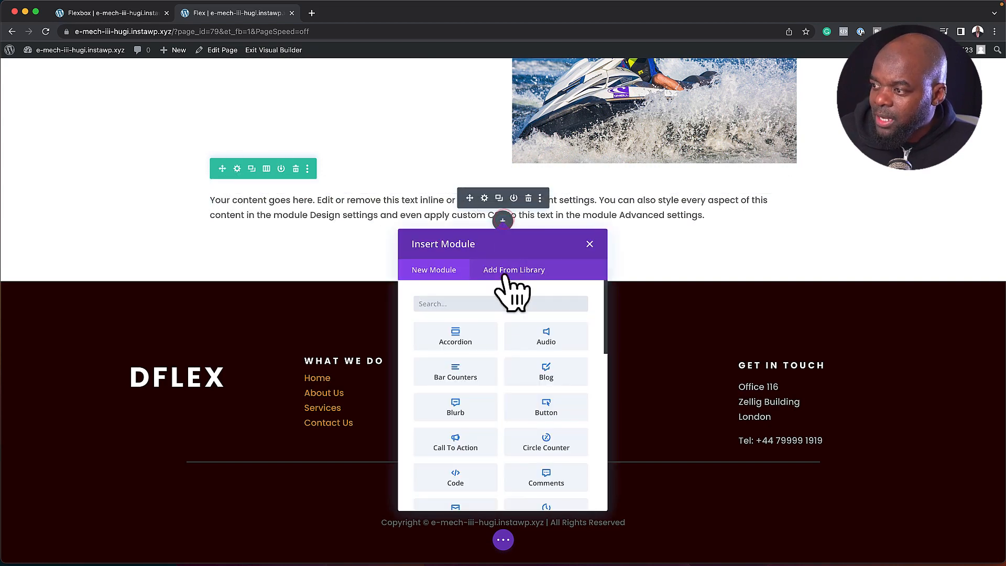
{"action": "type", "text": "image"}
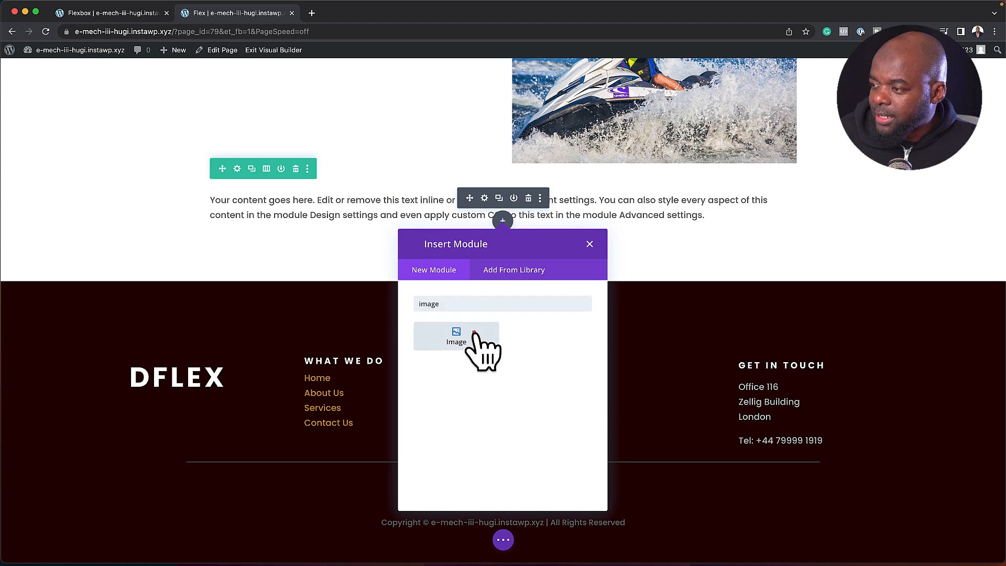
{"action": "left_click", "coordinate": [474, 332]}
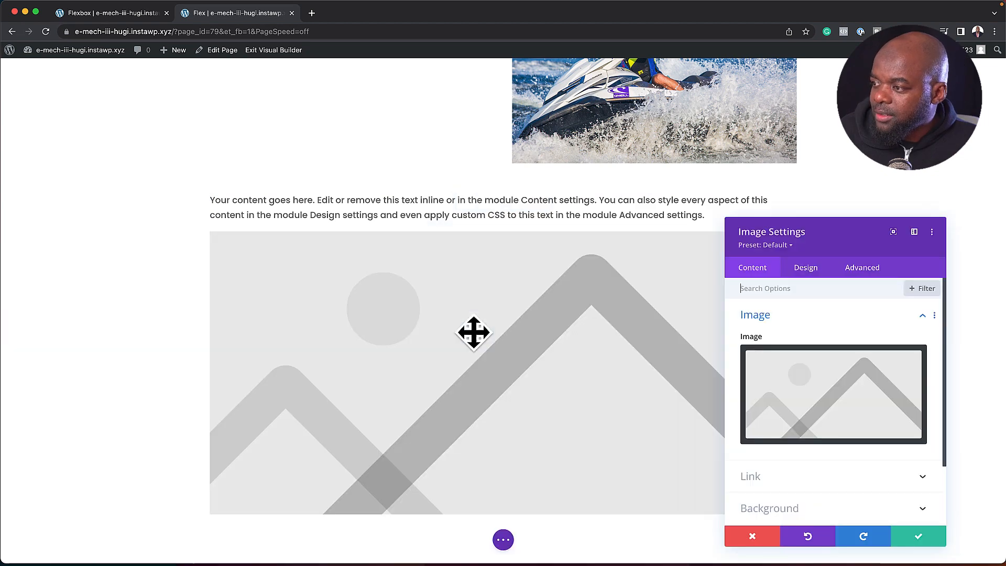
Step: Set the new Image module's picture to the media library photo of the long-haired woman in profile and save the module
{"action": "left_click", "coordinate": [810, 392]}
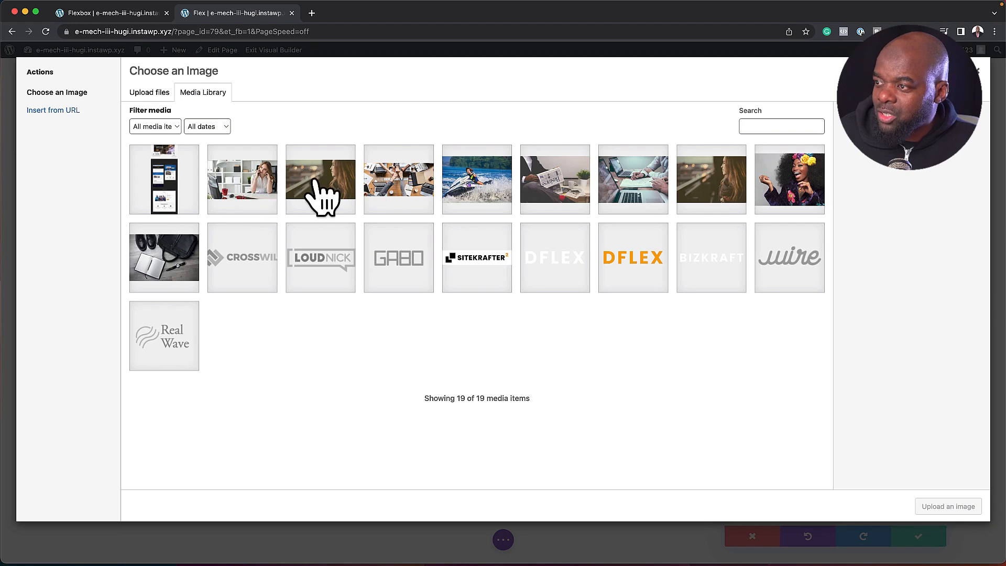
{"action": "left_click", "coordinate": [706, 180]}
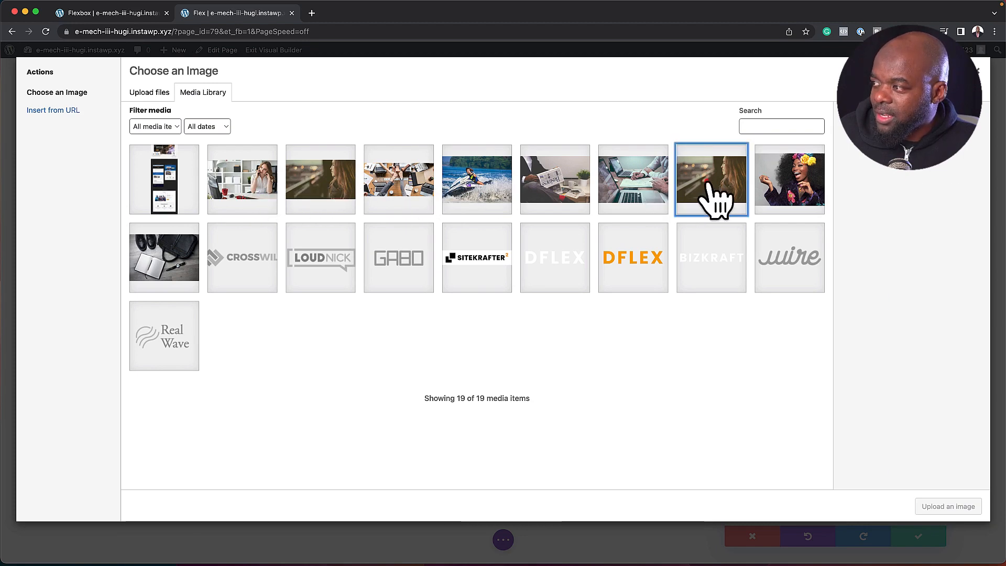
{"action": "left_click", "coordinate": [949, 507]}
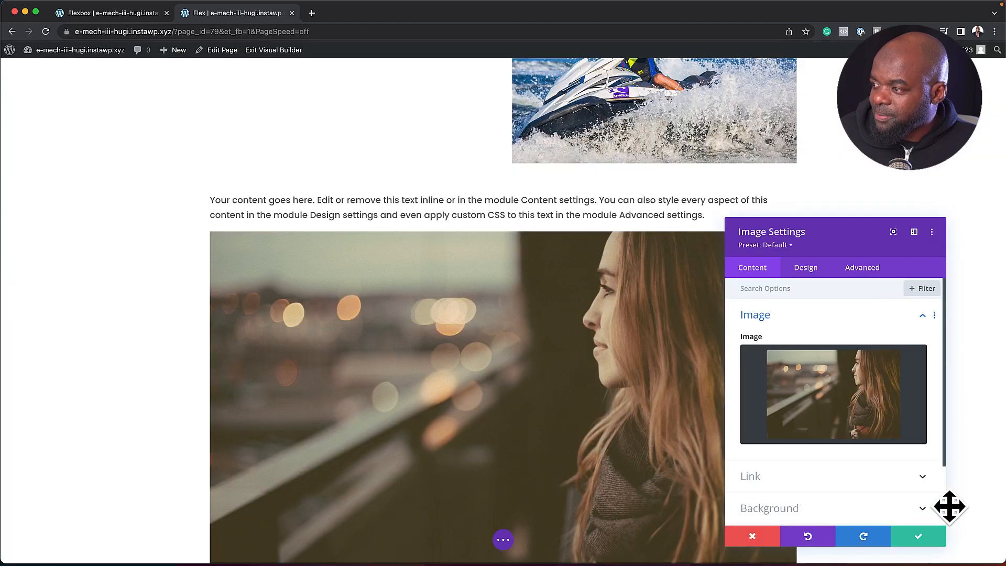
{"action": "left_click", "coordinate": [916, 537]}
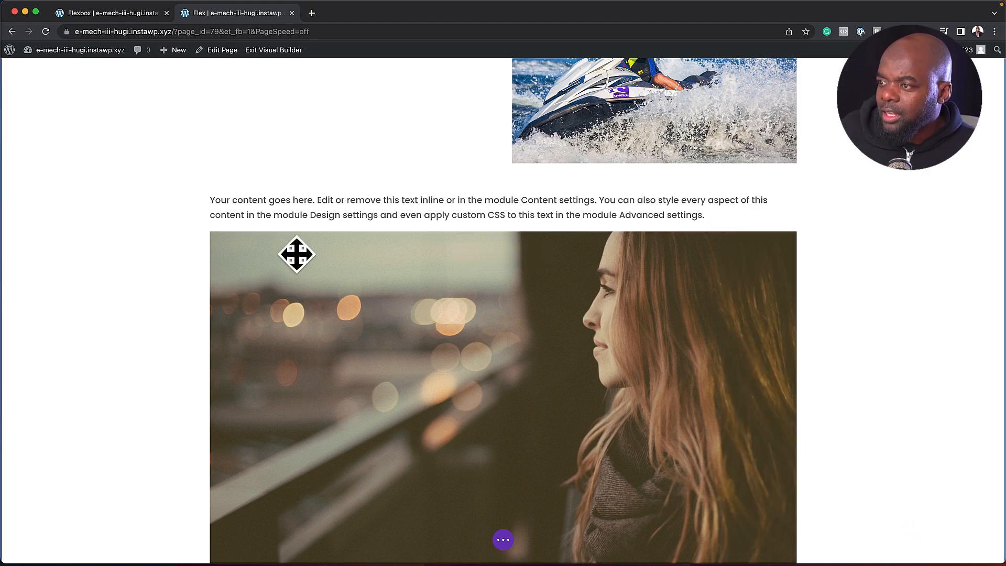
Step: Open the single-column row's settings docked to the side and expand its column's custom CSS options
{"action": "scroll", "coordinate": [283, 278], "scroll_direction": "down", "scroll_amount": 3}
{"action": "scroll", "coordinate": [291, 294], "scroll_direction": "up", "scroll_amount": 3}
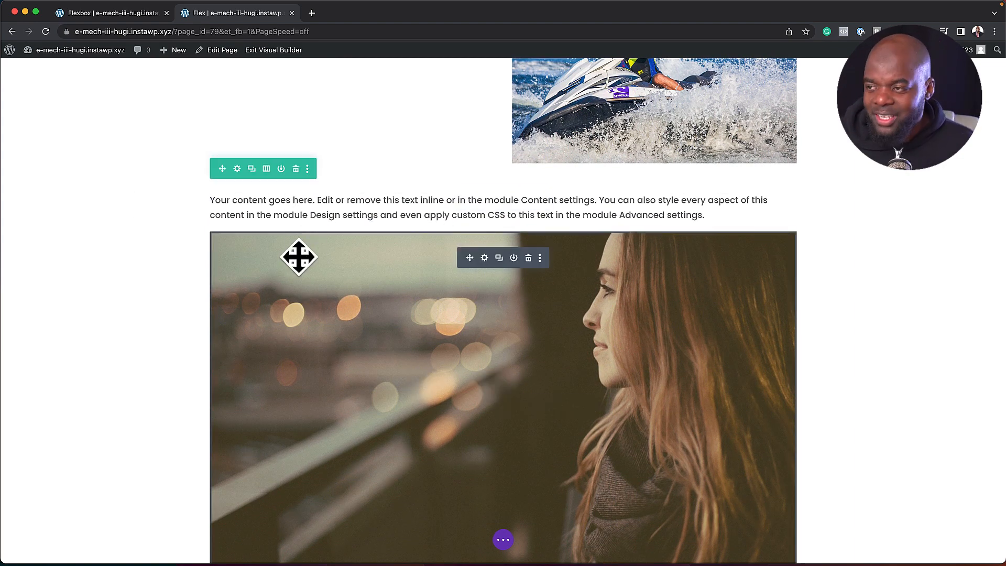
{"action": "left_click", "coordinate": [236, 168]}
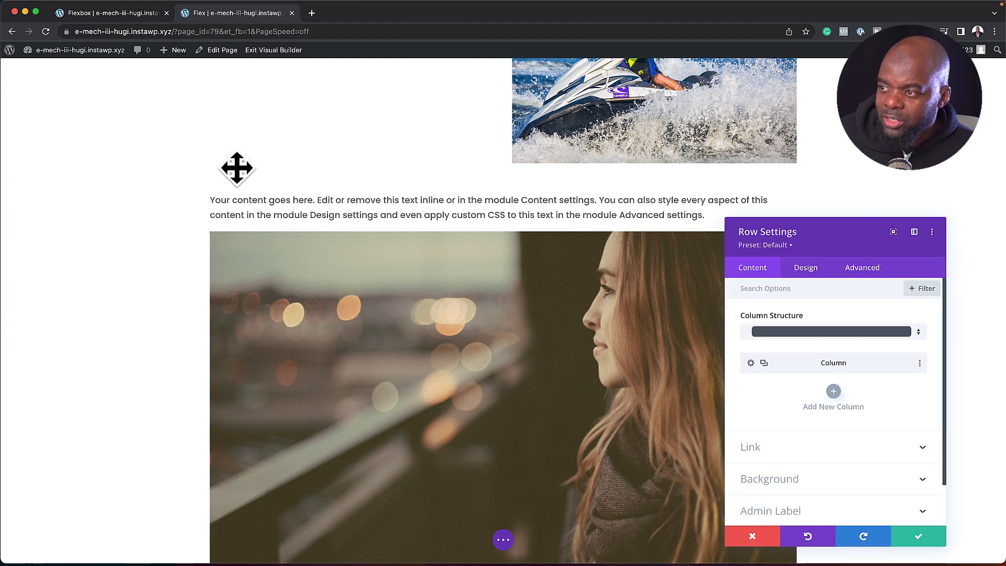
{"action": "left_click", "coordinate": [914, 232]}
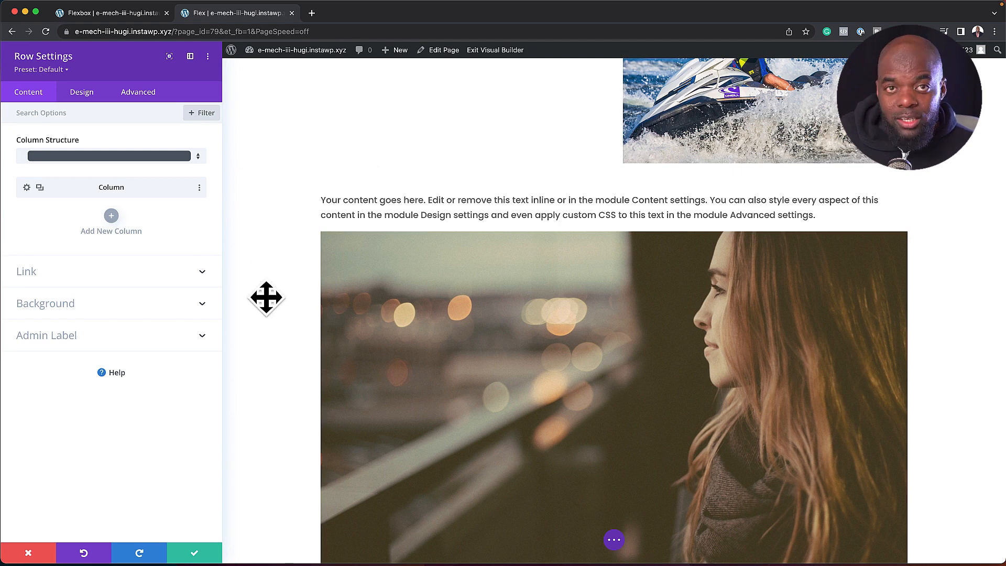
{"action": "left_click", "coordinate": [28, 187]}
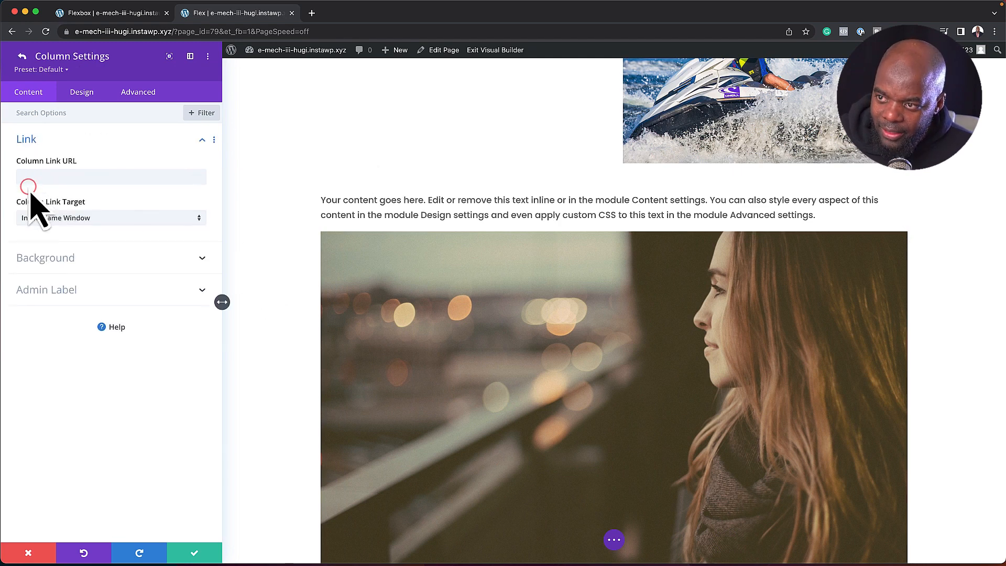
{"action": "left_click", "coordinate": [147, 95]}
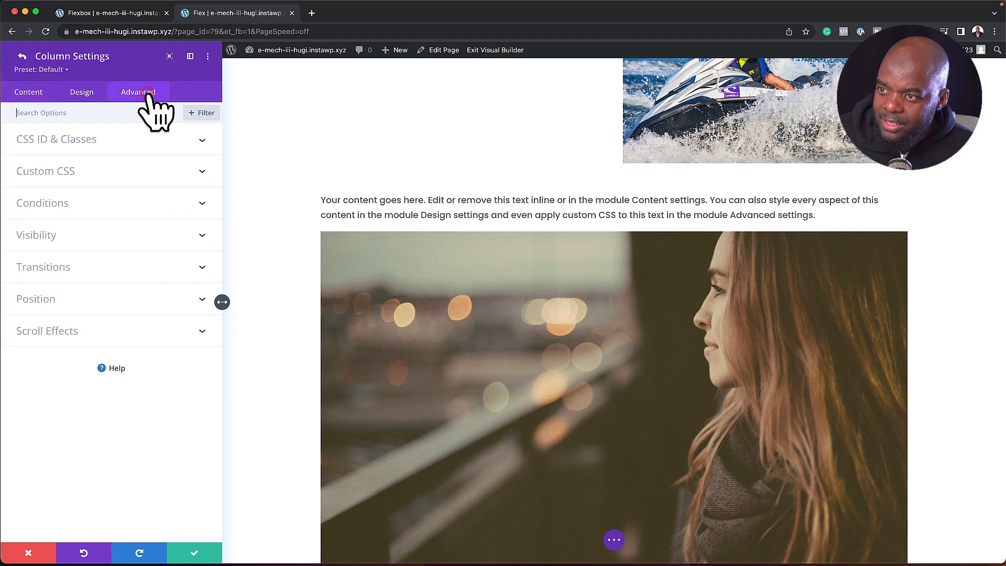
{"action": "left_click", "coordinate": [67, 171]}
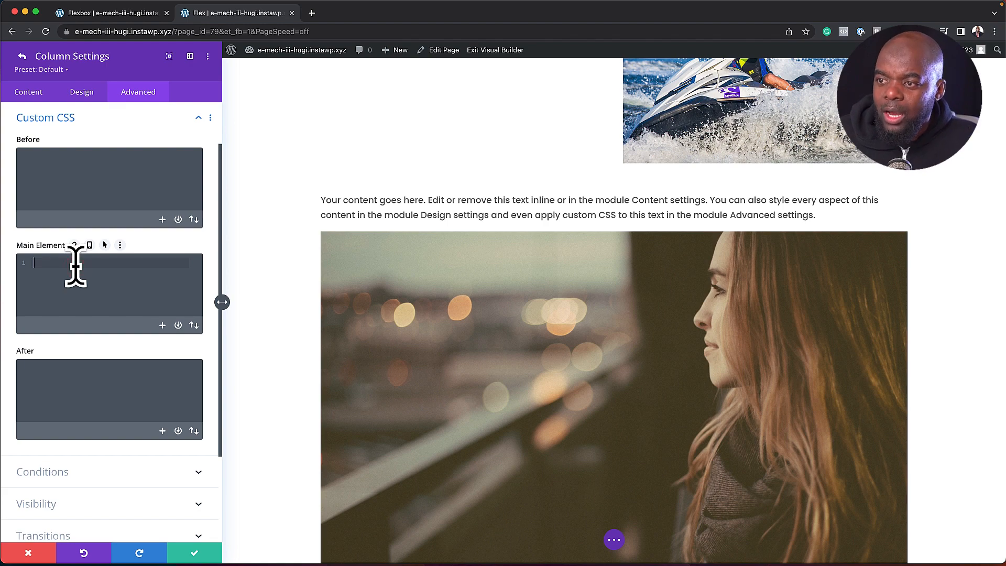
Step: Copy the "display: flex;" snippet from the Flexbox reference page
{"action": "left_click", "coordinate": [139, 13]}
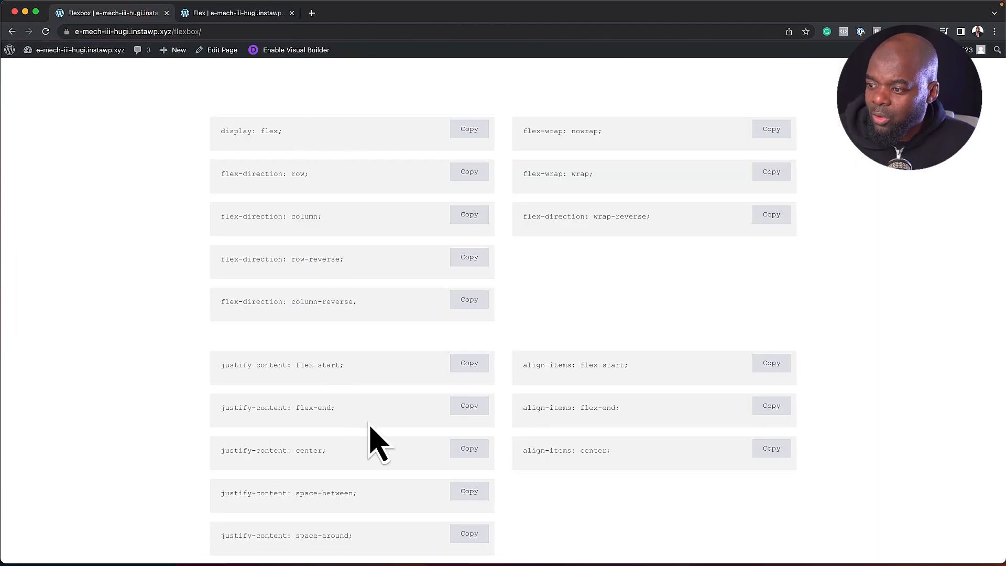
{"action": "scroll", "coordinate": [375, 435], "scroll_direction": "down", "scroll_amount": 5}
{"action": "scroll", "coordinate": [377, 437], "scroll_direction": "up", "scroll_amount": 5}
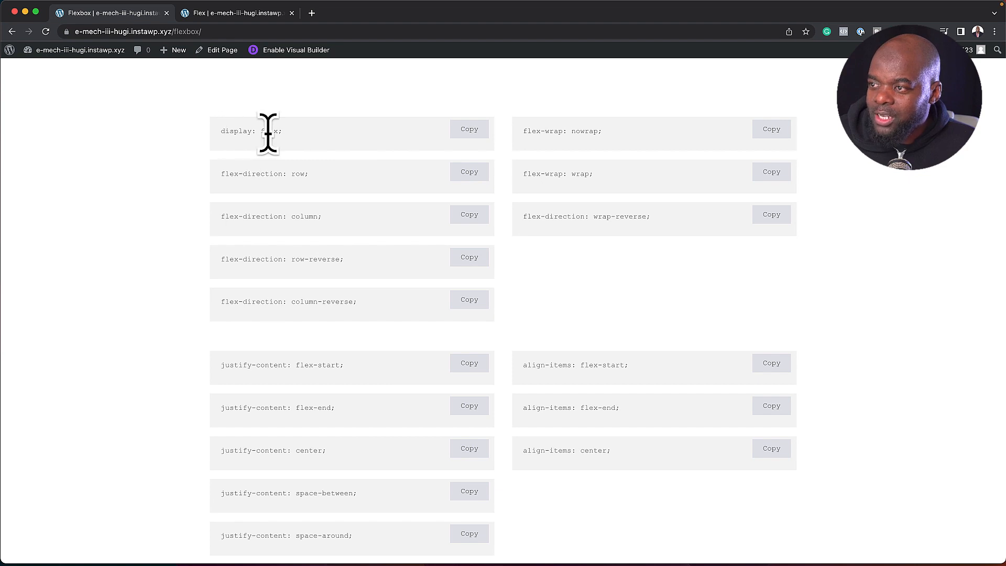
{"action": "left_click", "coordinate": [465, 131]}
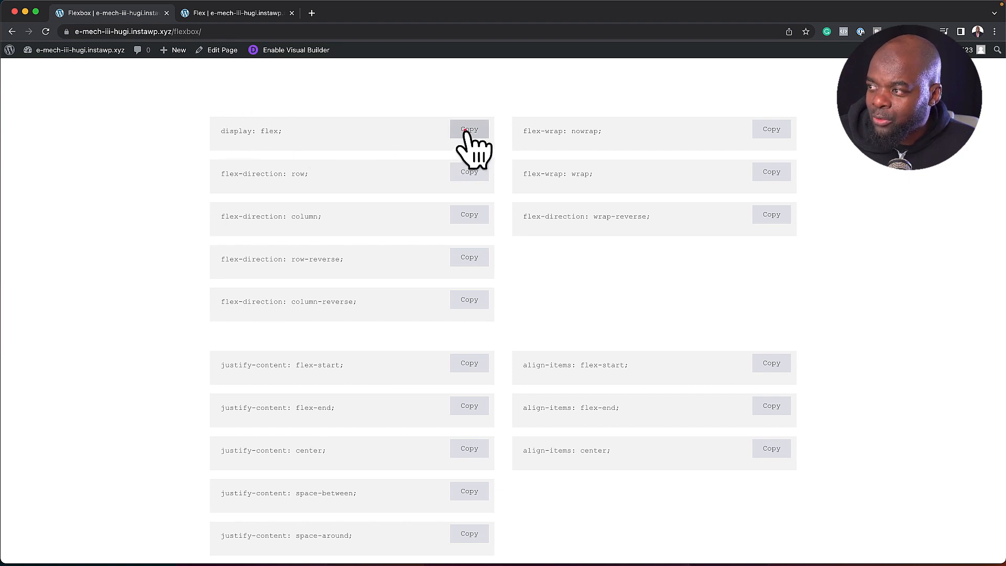
Step: Paste "display: flex;" into the column's Main Element CSS on the Flex page and save the column and row settings
{"action": "left_click", "coordinate": [235, 15]}
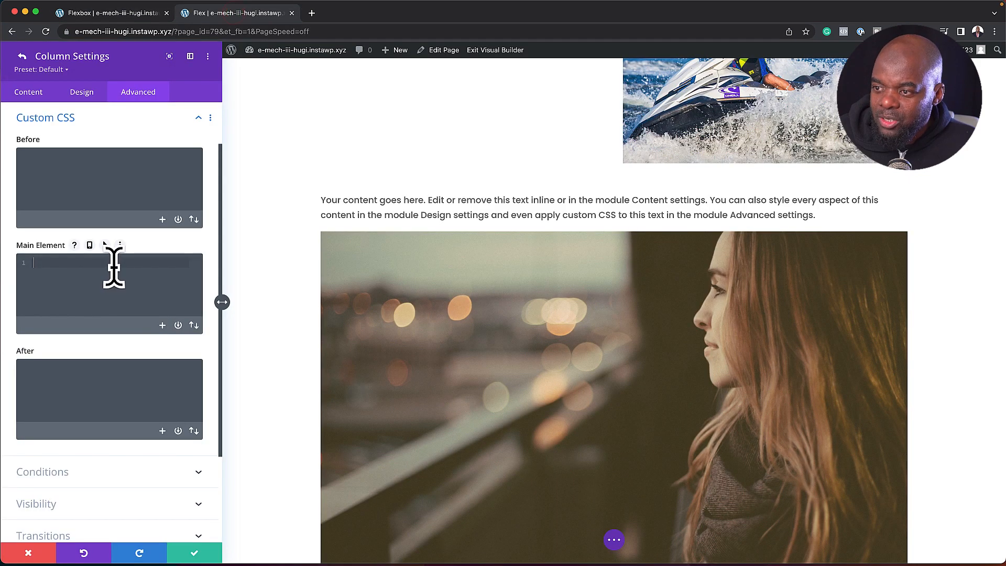
{"action": "key", "text": "super+v"}
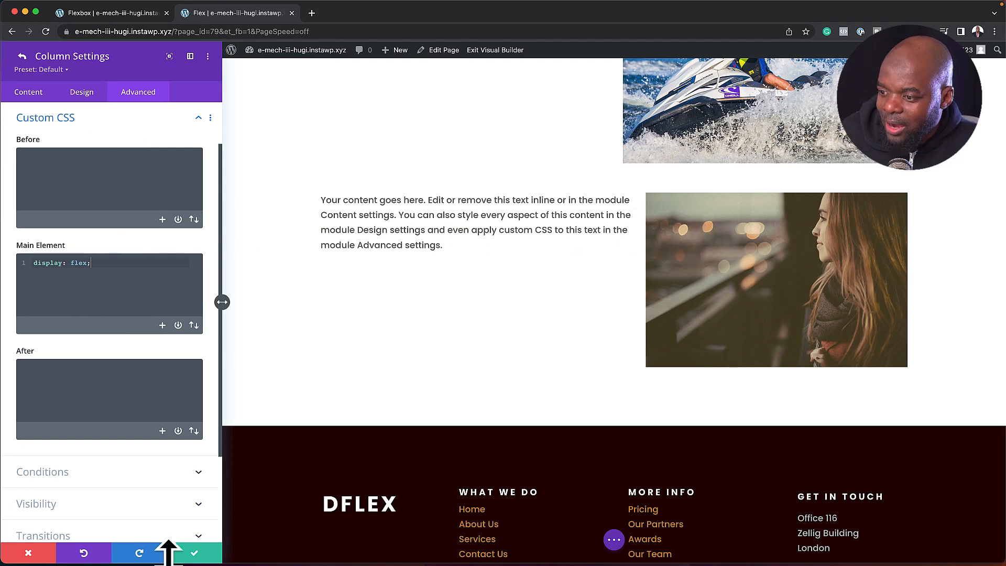
{"action": "left_click", "coordinate": [193, 554]}
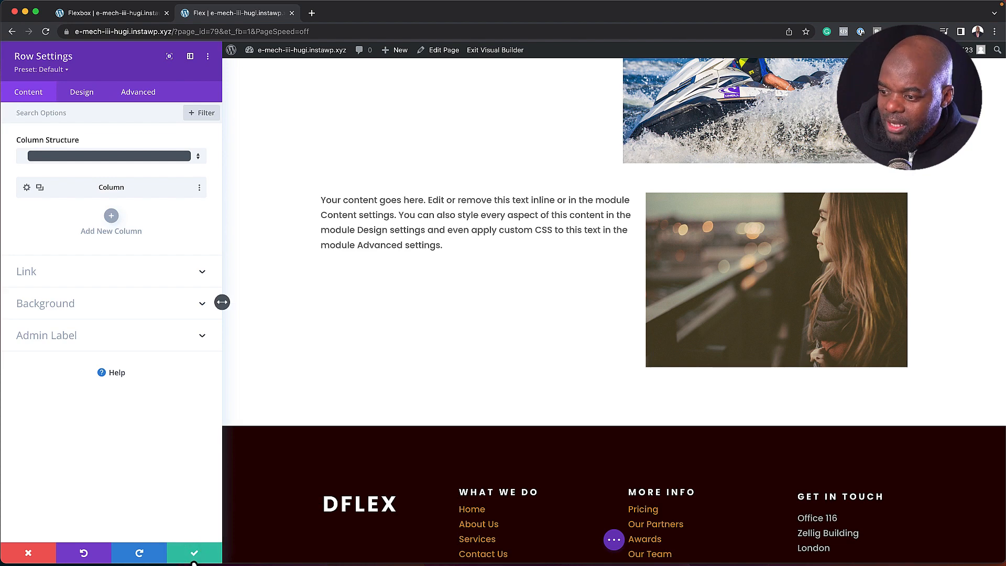
{"action": "left_click", "coordinate": [194, 554]}
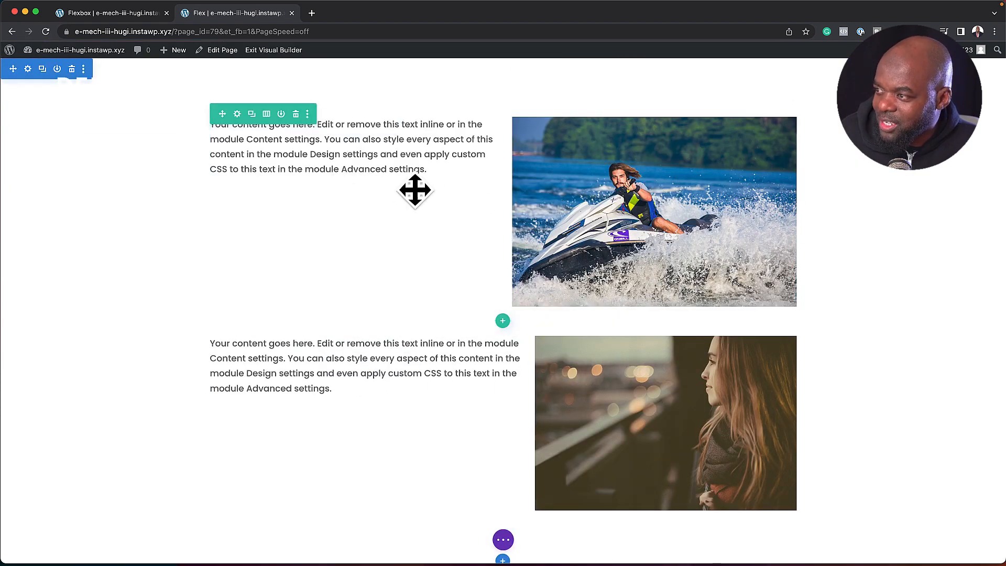
Step: Compare the column structures of the jet-ski row and the row with the woman's photo in their row settings
{"action": "left_click", "coordinate": [237, 114]}
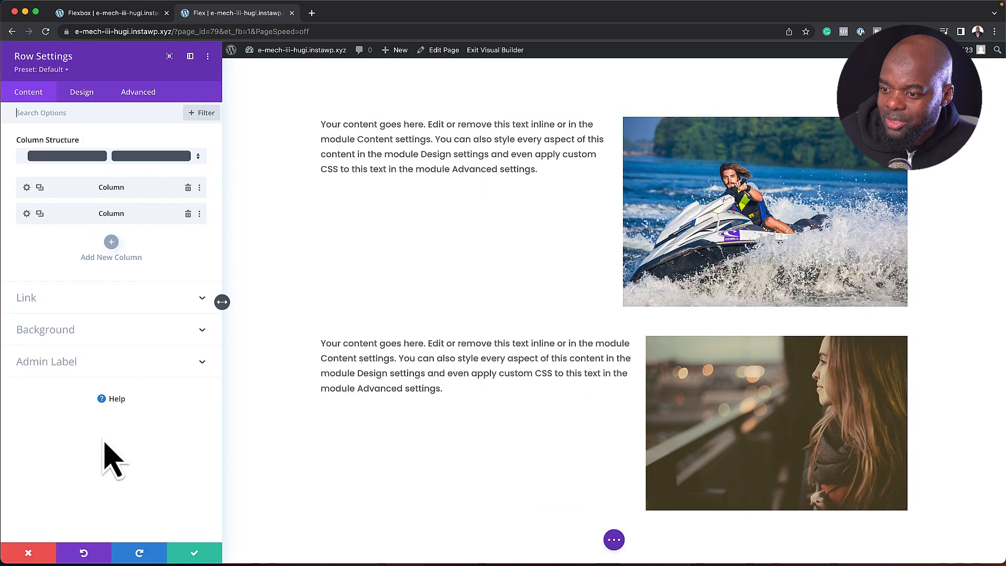
{"action": "left_click", "coordinate": [194, 552]}
{"action": "scroll", "coordinate": [289, 256], "scroll_direction": "down", "scroll_amount": 3}
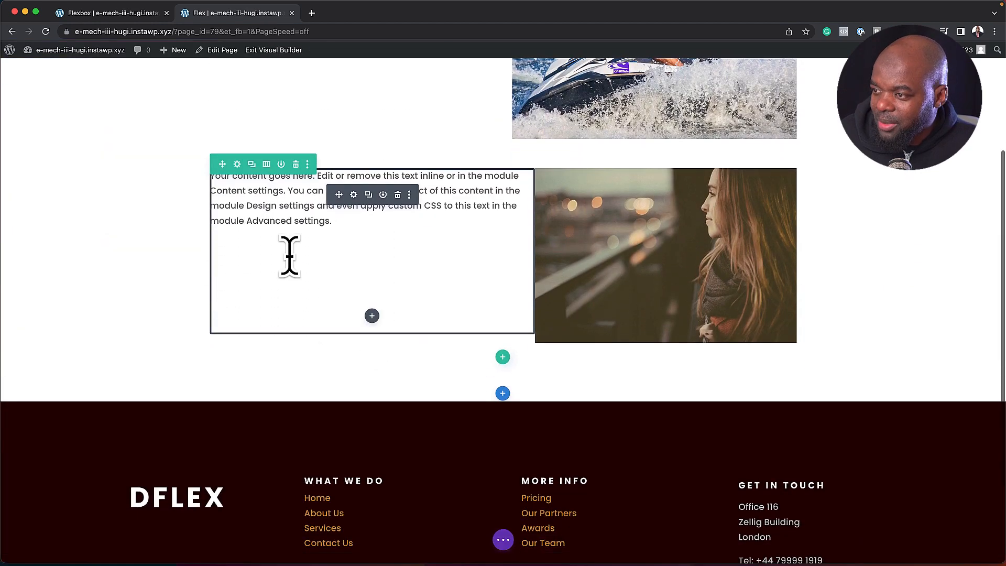
{"action": "left_click", "coordinate": [236, 164]}
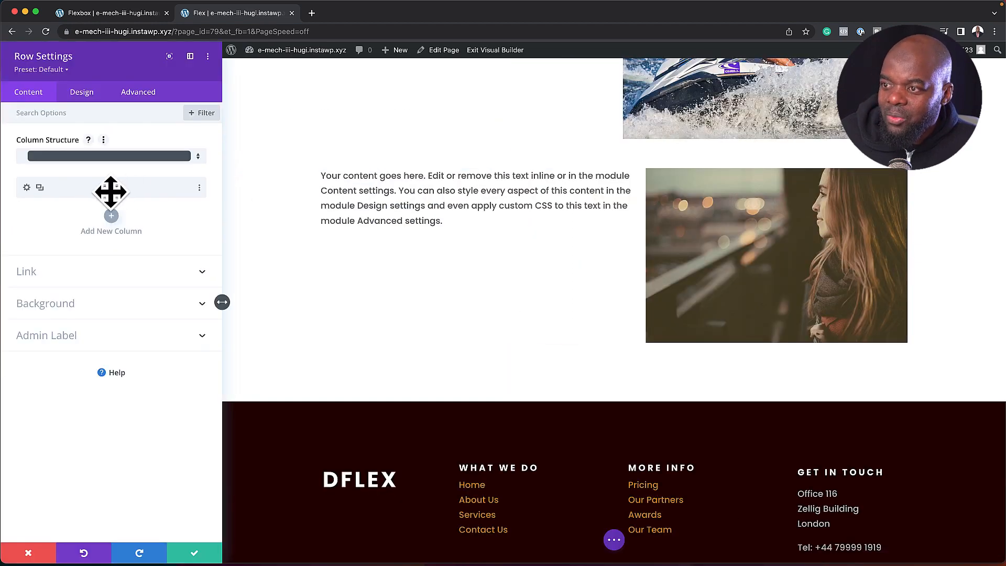
{"action": "scroll", "coordinate": [546, 373], "scroll_direction": "up", "scroll_amount": 3}
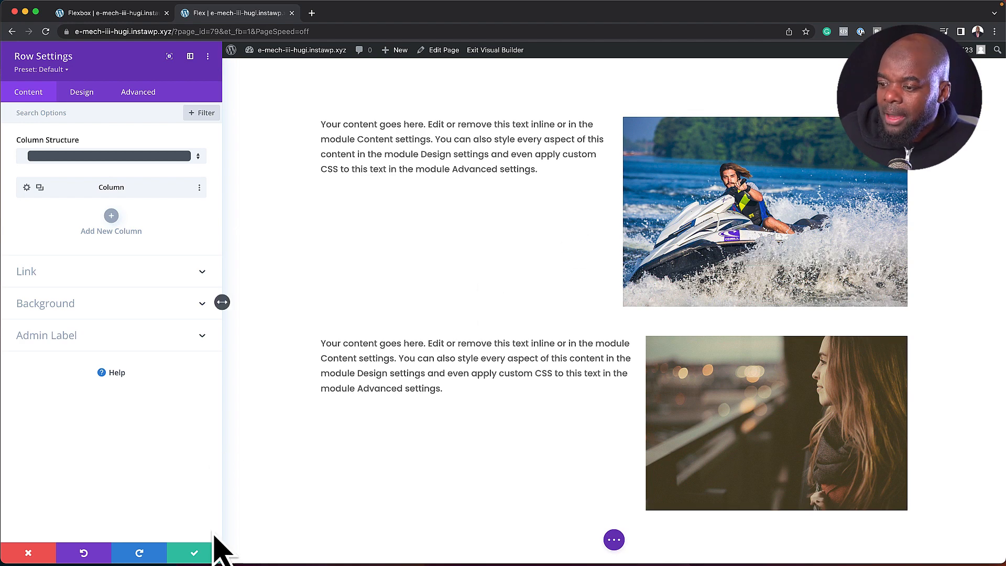
{"action": "left_click", "coordinate": [202, 554]}
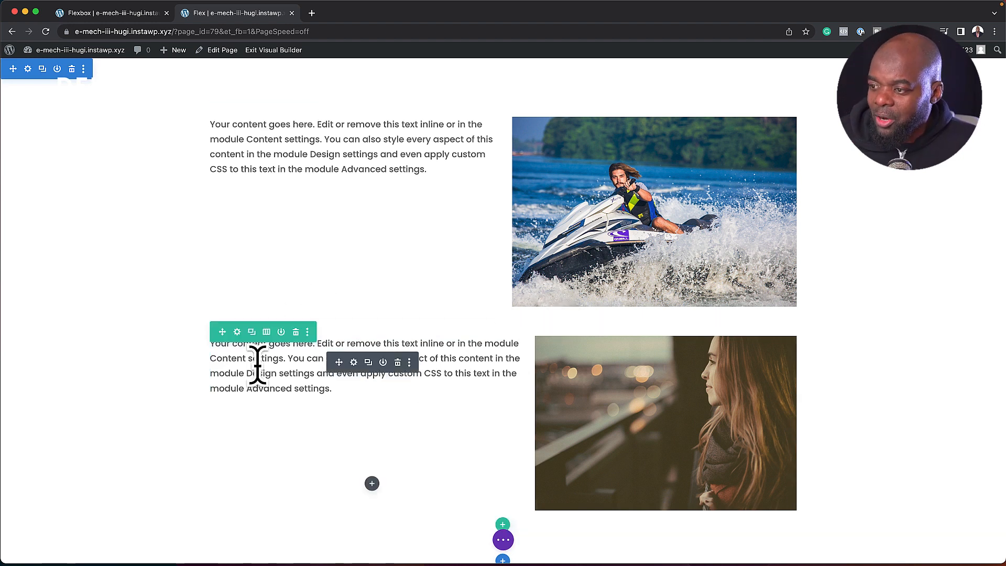
Step: Open the single-column row's column custom CSS and enable responsive editing of the Main Element in tablet view
{"action": "left_click", "coordinate": [237, 333]}
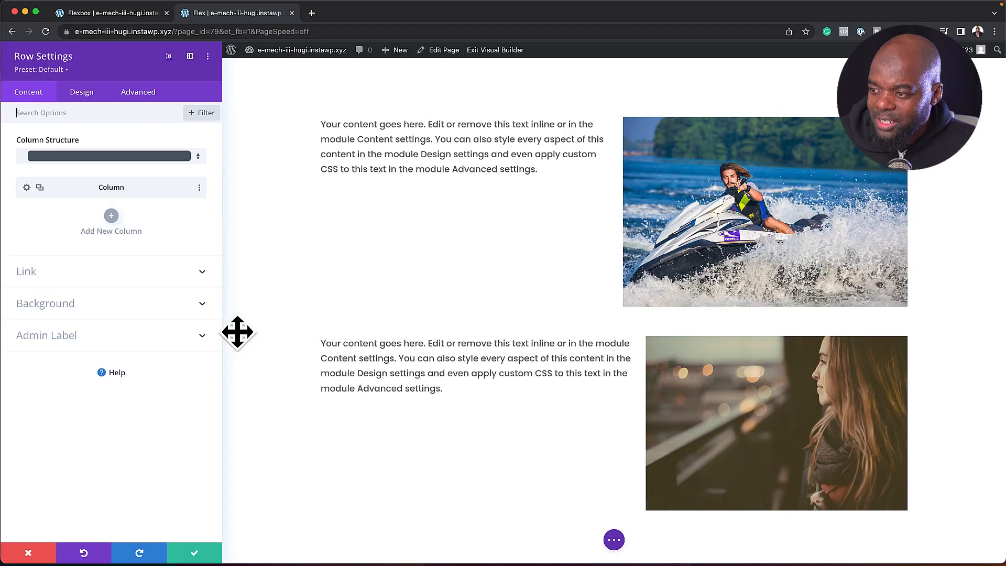
{"action": "left_click", "coordinate": [27, 187]}
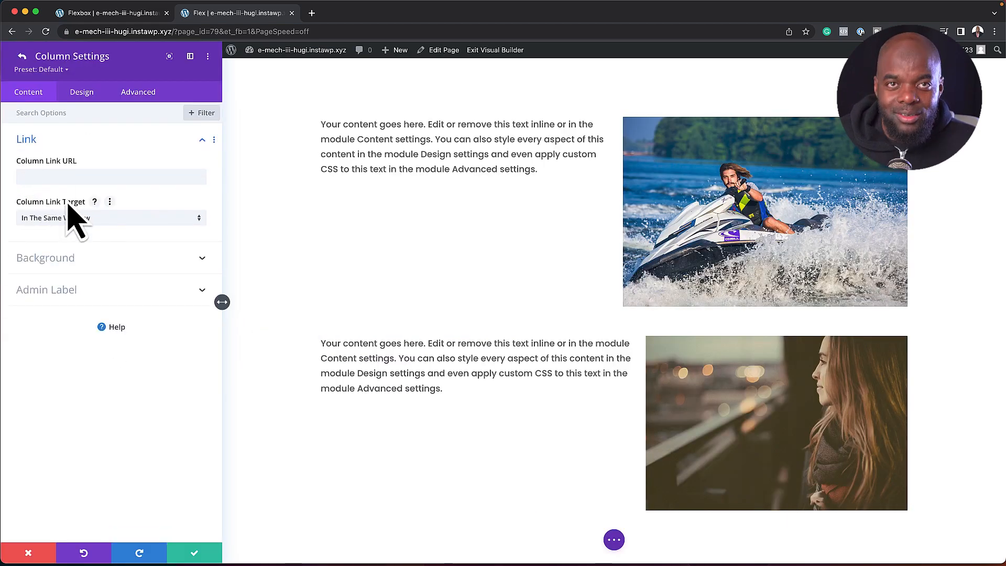
{"action": "left_click", "coordinate": [145, 92]}
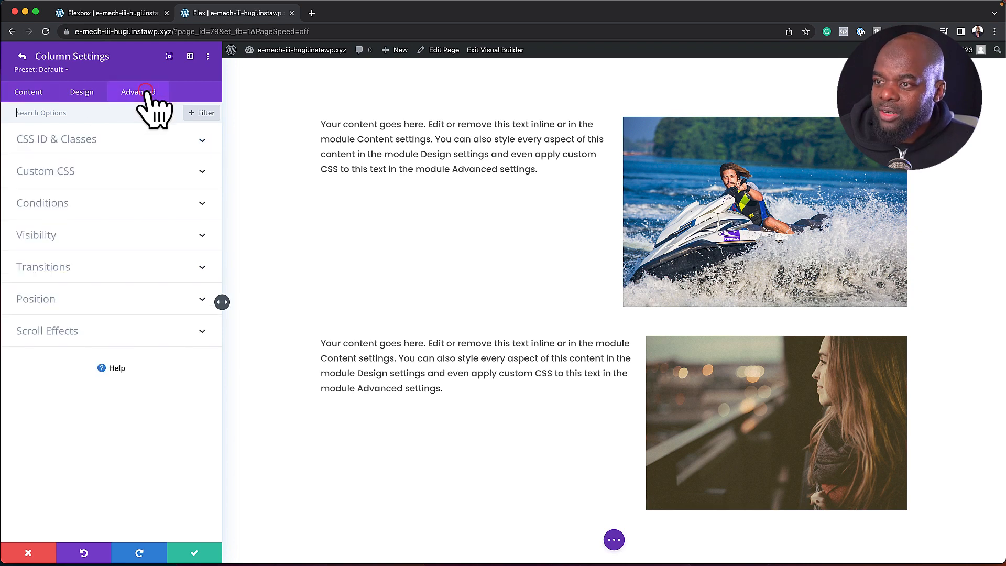
{"action": "left_click", "coordinate": [71, 169]}
{"action": "mouse_move", "coordinate": [92, 251]}
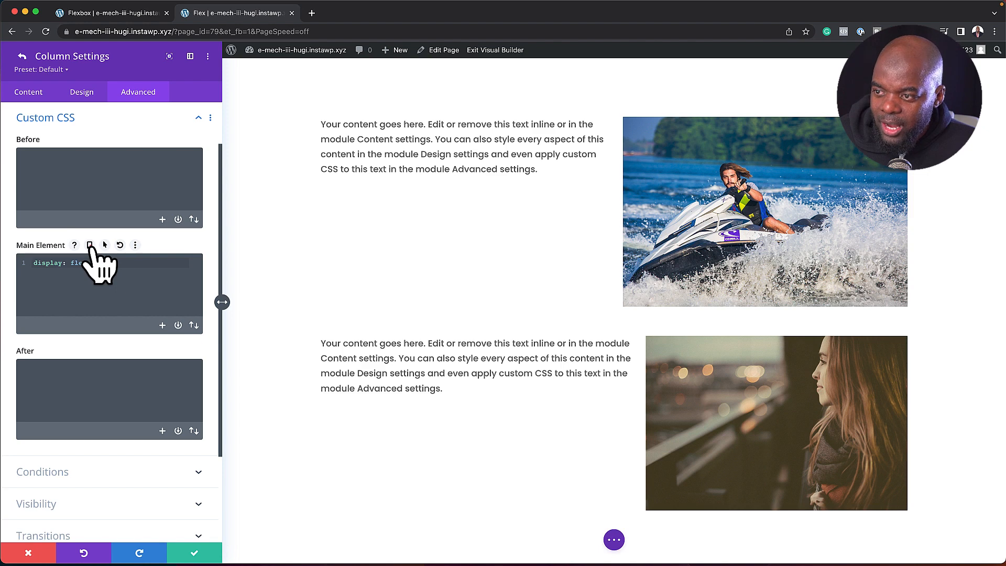
{"action": "left_click", "coordinate": [89, 245]}
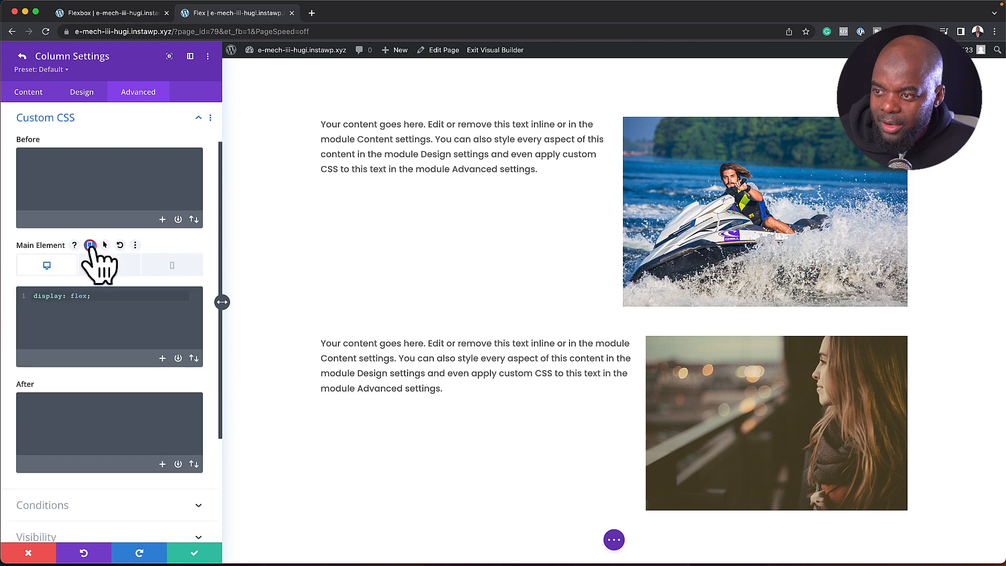
{"action": "left_click", "coordinate": [110, 266]}
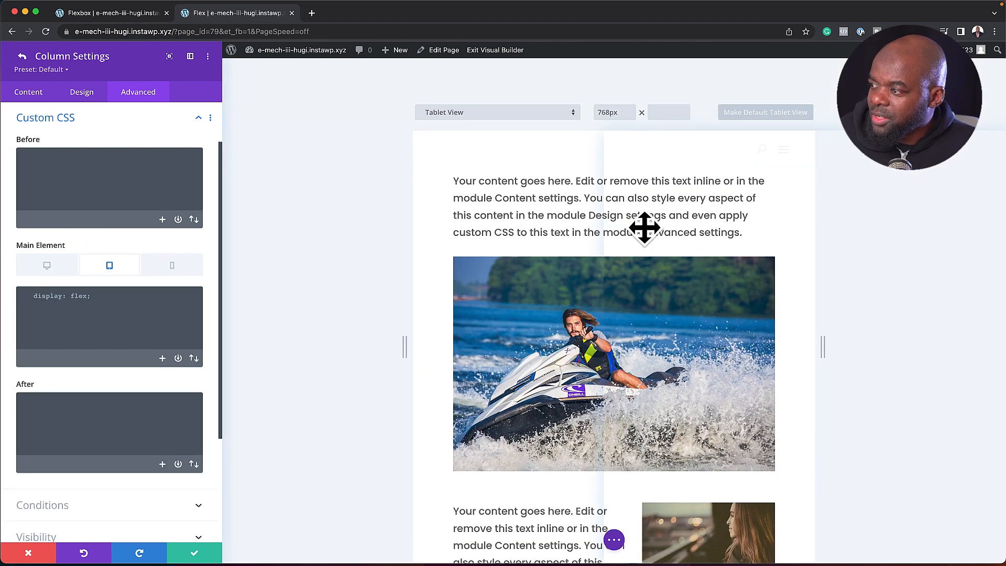
{"action": "scroll", "coordinate": [681, 415], "scroll_direction": "down", "scroll_amount": 5}
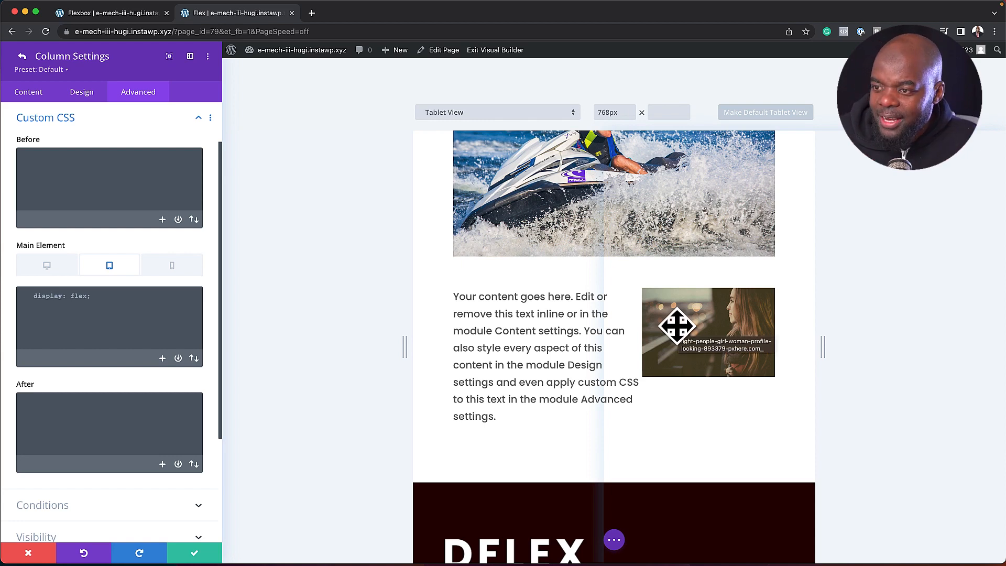
Step: Copy "flex-direction: column;" from the Flexbox page, paste it as the column's tablet Main Element CSS and review the stacked layout
{"action": "left_click", "coordinate": [118, 16]}
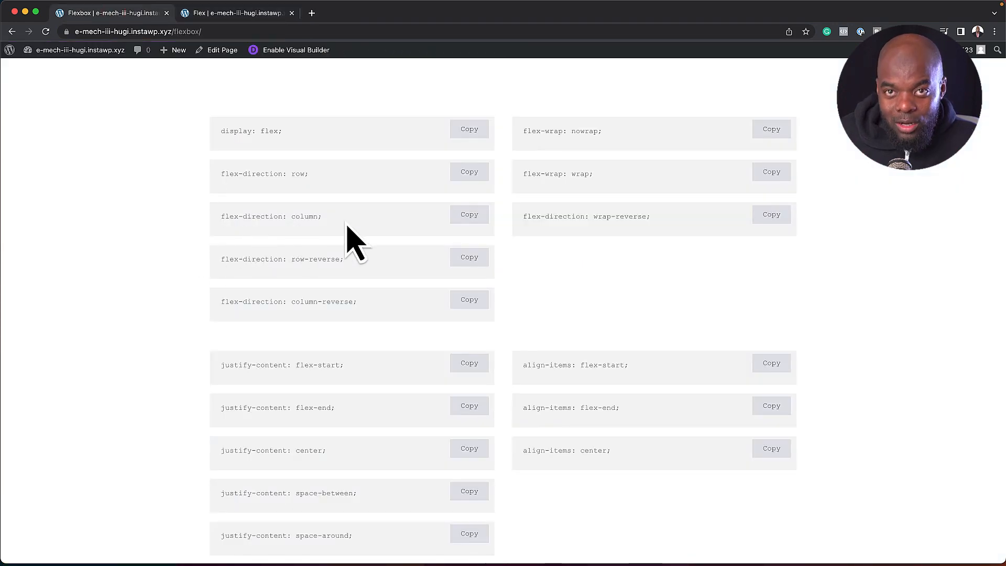
{"action": "left_click", "coordinate": [477, 217]}
{"action": "left_click", "coordinate": [245, 16]}
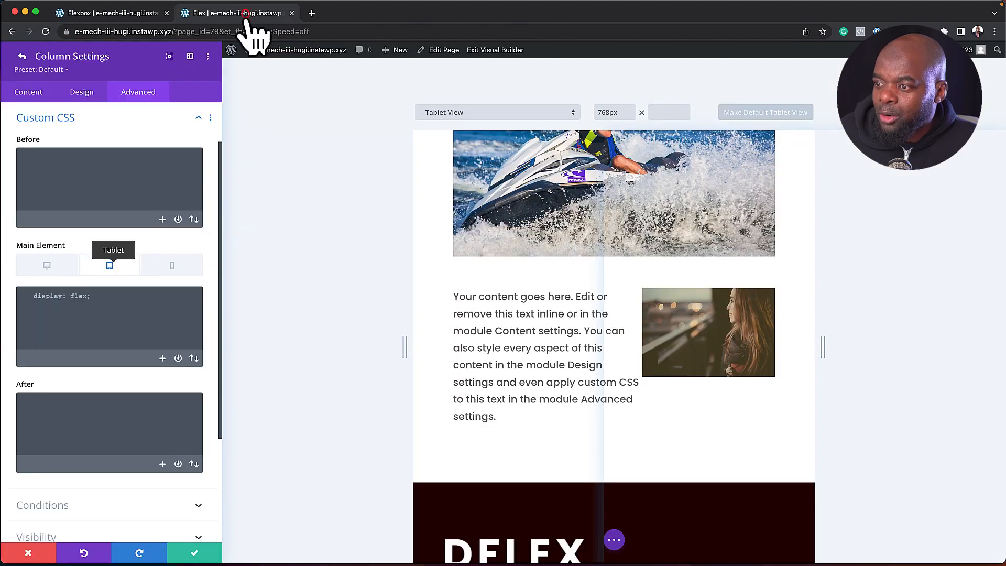
{"action": "left_click", "coordinate": [96, 298]}
{"action": "key", "text": "super+v"}
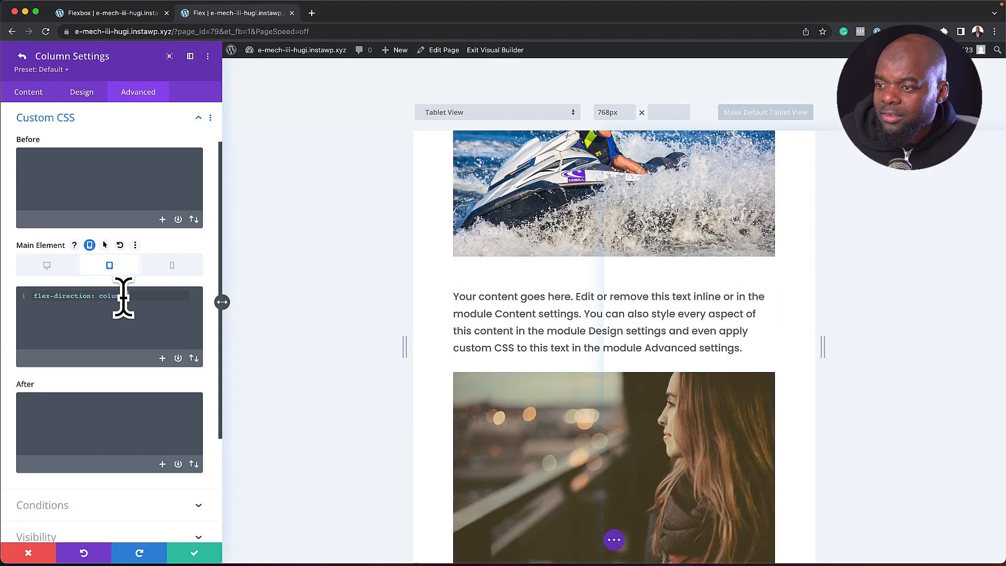
{"action": "scroll", "coordinate": [540, 299], "scroll_direction": "down", "scroll_amount": 2}
{"action": "scroll", "coordinate": [540, 300], "scroll_direction": "down", "scroll_amount": 2}
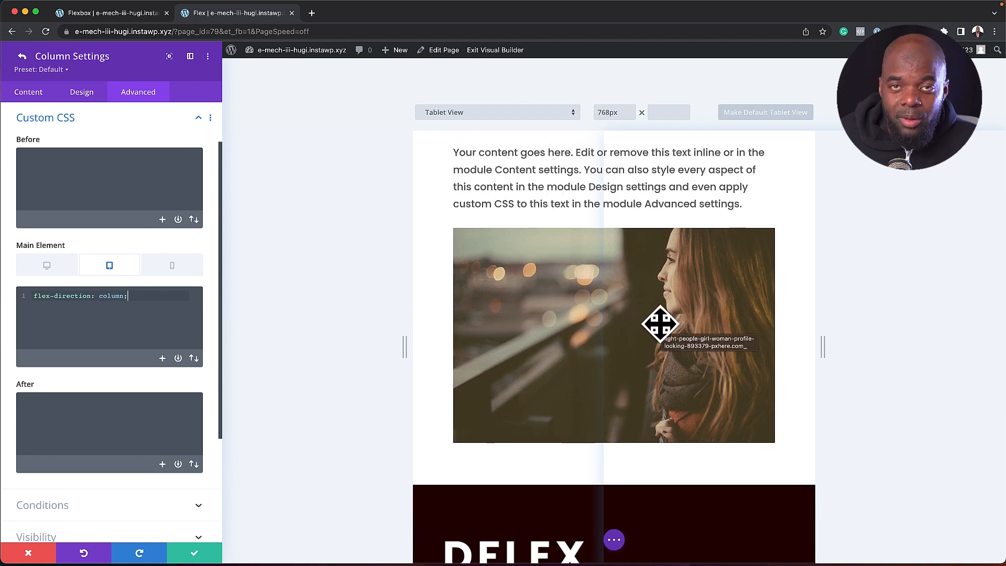
{"action": "scroll", "coordinate": [659, 322], "scroll_direction": "up", "scroll_amount": 3}
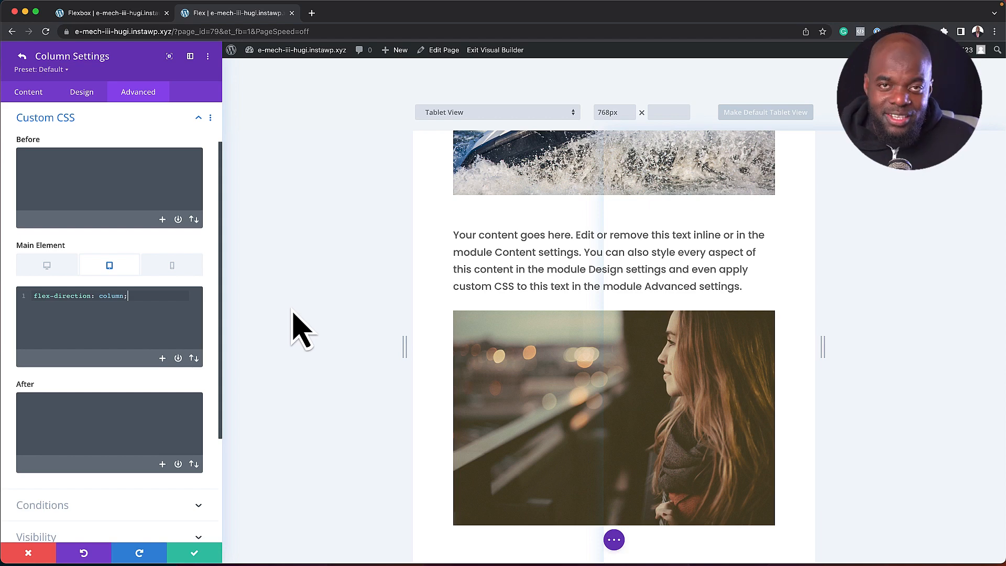
{"action": "scroll", "coordinate": [427, 314], "scroll_direction": "up", "scroll_amount": 9}
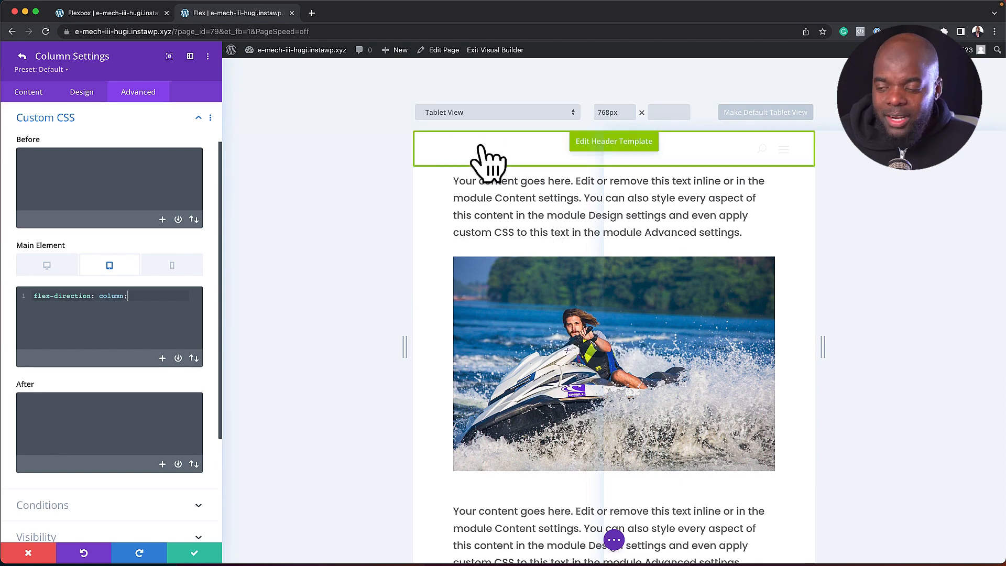
{"action": "scroll", "coordinate": [539, 394], "scroll_direction": "down", "scroll_amount": 3}
{"action": "scroll", "coordinate": [540, 393], "scroll_direction": "down", "scroll_amount": 4}
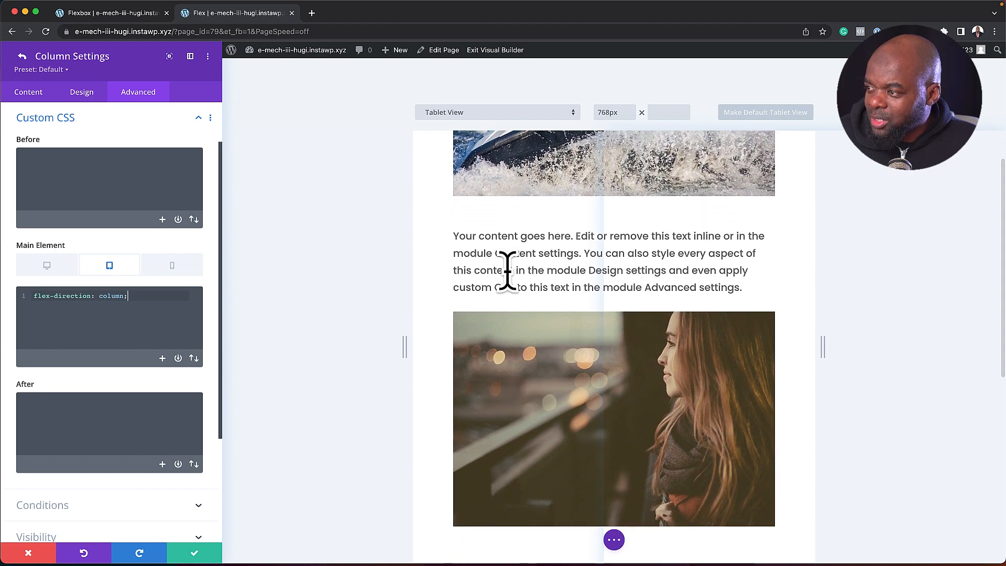
Step: Replace the tablet Main Element declaration with "flex-direction: column-reverse;" copied from the Flexbox page
{"action": "left_click", "coordinate": [112, 15]}
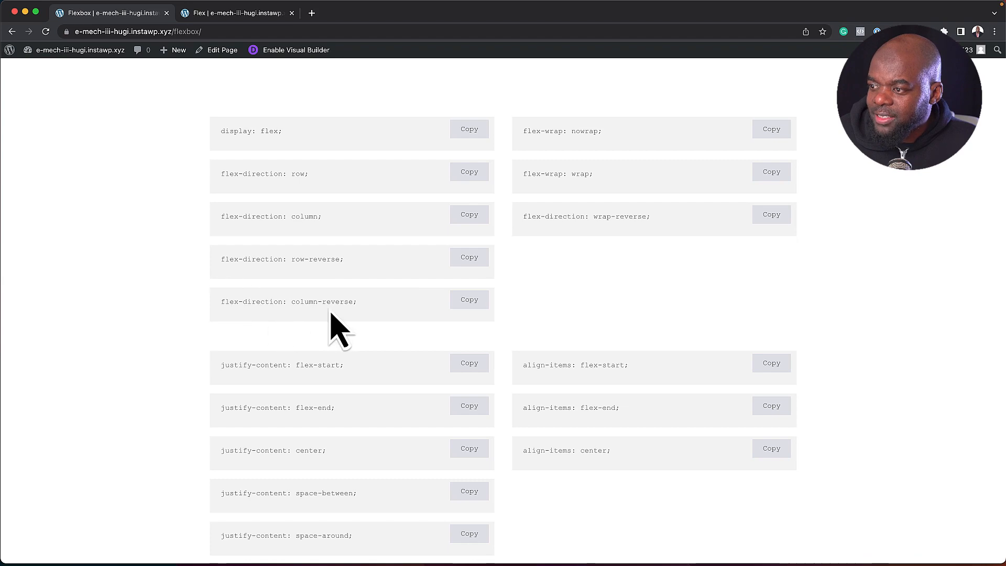
{"action": "left_click", "coordinate": [474, 300]}
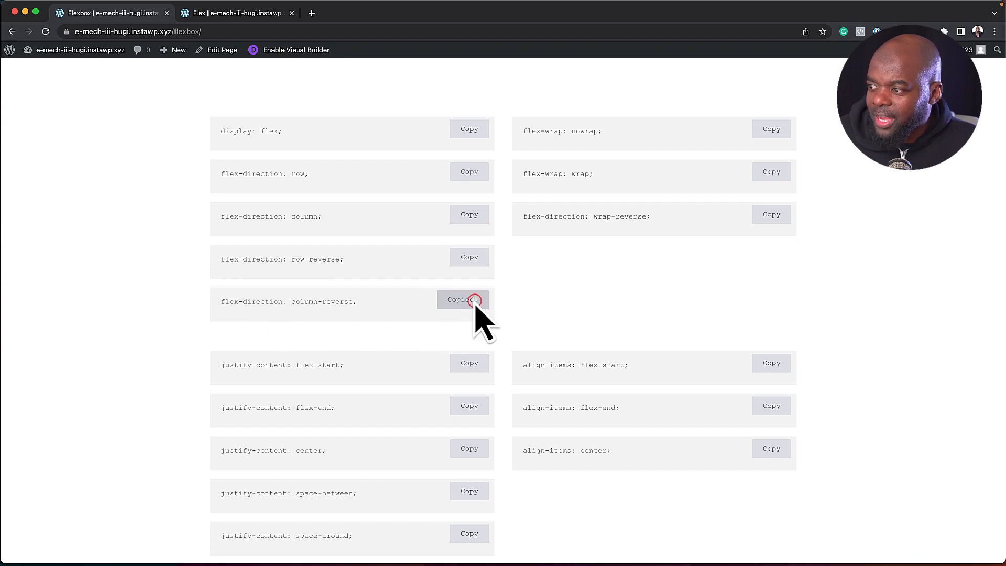
{"action": "left_click", "coordinate": [252, 12]}
{"action": "left_click", "coordinate": [144, 296]}
{"action": "key", "text": "Return"}
{"action": "key", "text": "super+v"}
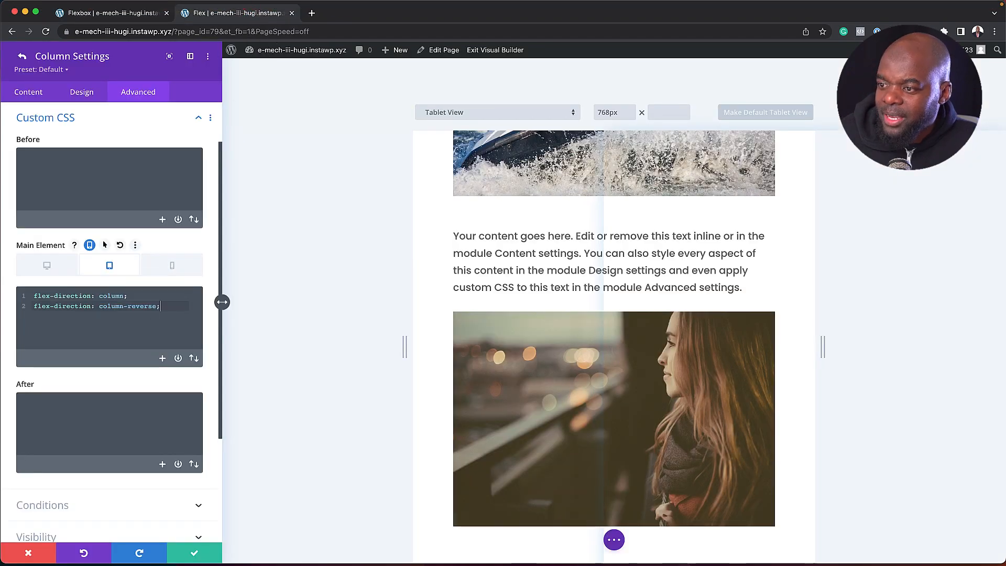
{"action": "left_click_drag", "start_coordinate": [146, 296], "coordinate": [27, 294]}
{"action": "key", "text": "BackSpace"}
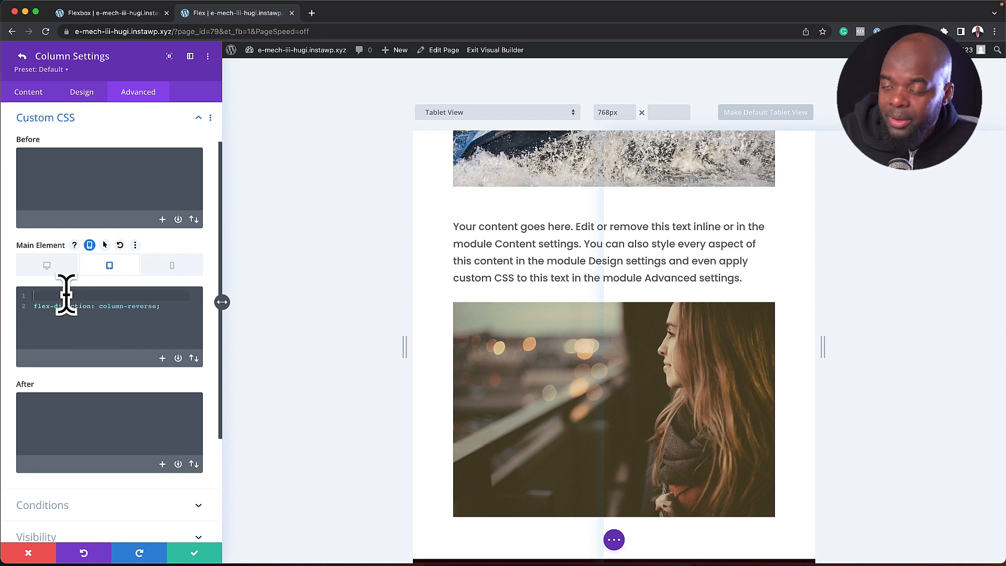
Step: Add "display: flex;" from the Flexbox page above the column-reverse line and preview the column in phone view
{"action": "left_click", "coordinate": [138, 14]}
{"action": "left_click", "coordinate": [260, 14]}
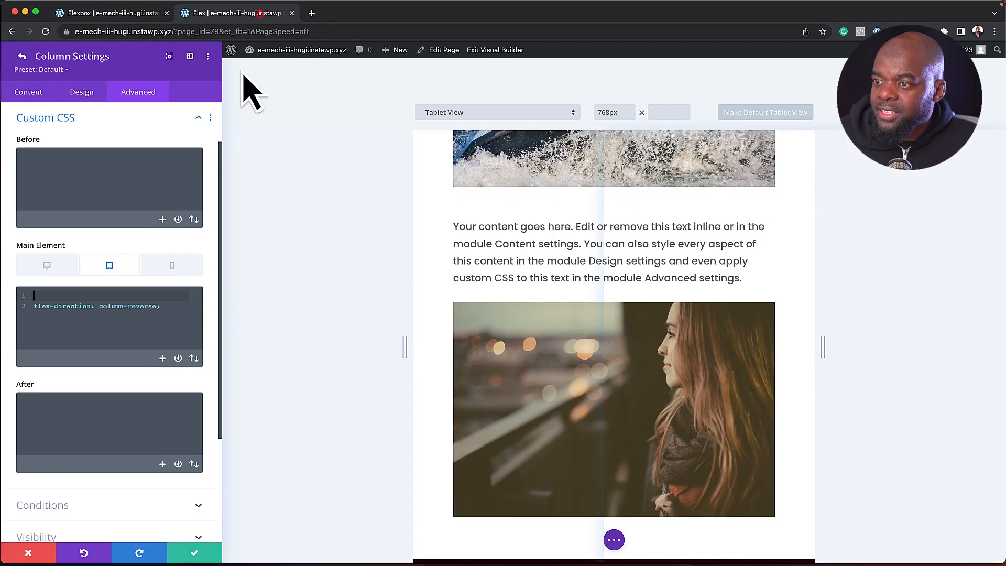
{"action": "key", "text": "super+v"}
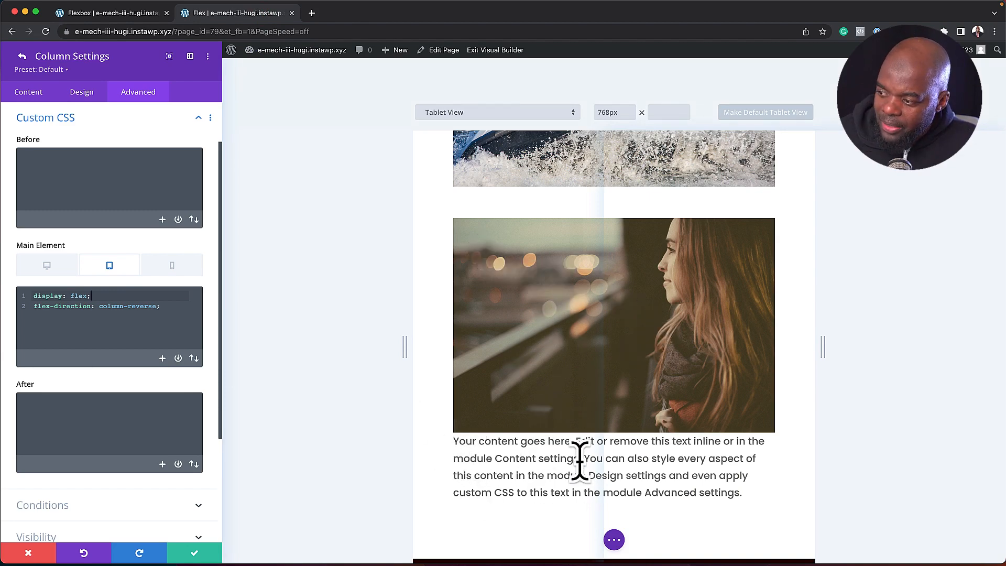
{"action": "left_click", "coordinate": [181, 268]}
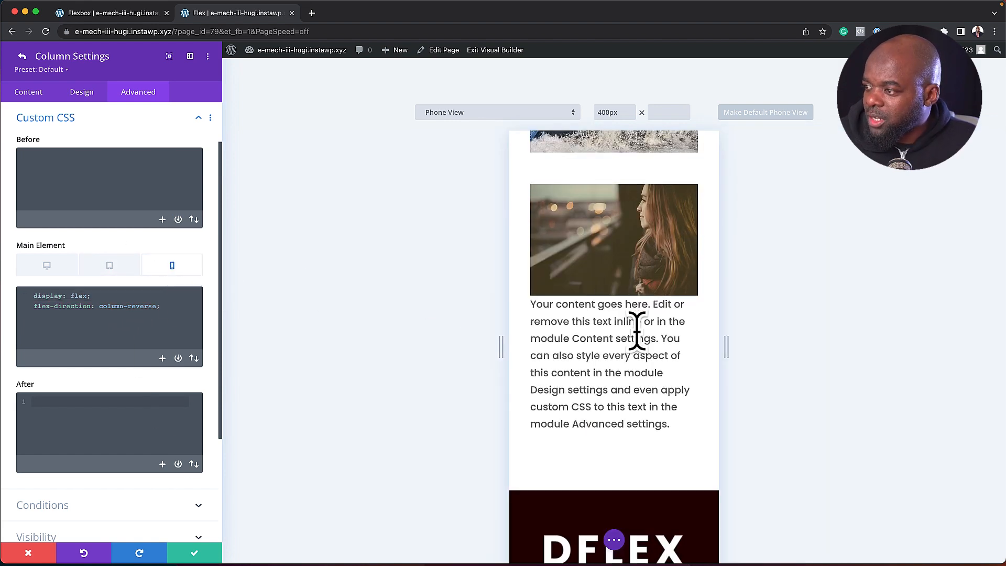
{"action": "scroll", "coordinate": [636, 331], "scroll_direction": "up", "scroll_amount": 3}
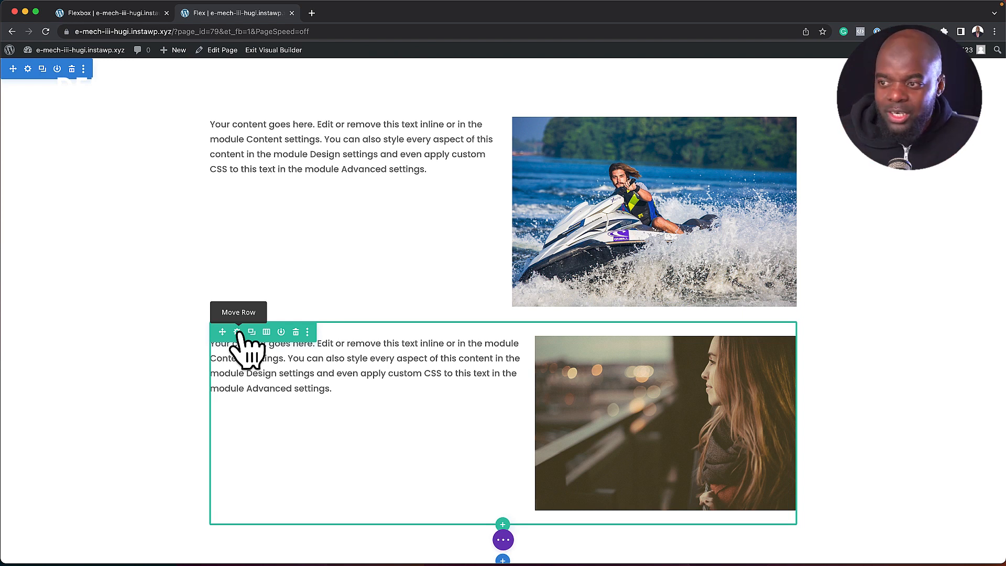
Step: Set the single-column row's maximum width to 100% in its sizing options and save the row
{"action": "left_click", "coordinate": [238, 332]}
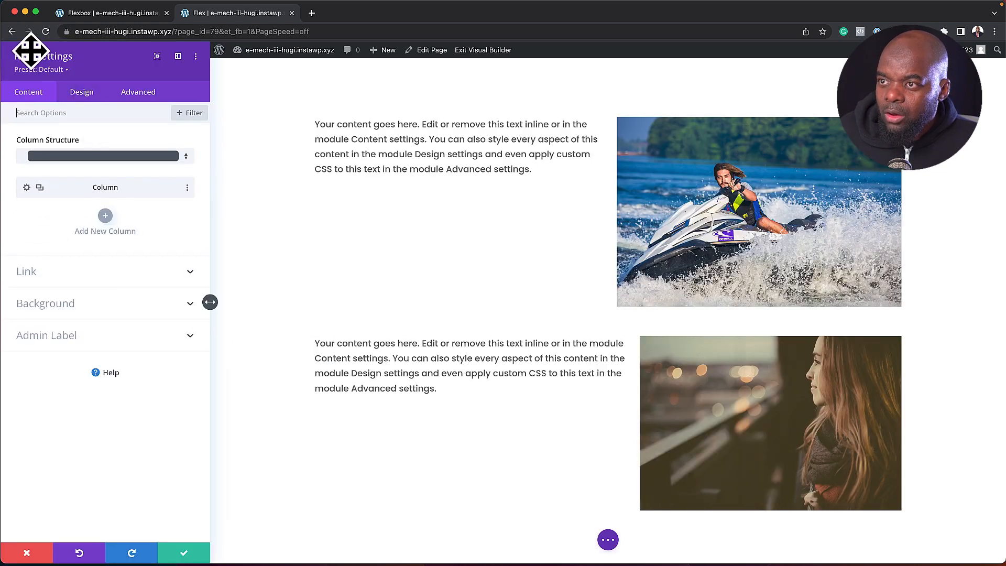
{"action": "left_click", "coordinate": [84, 92]}
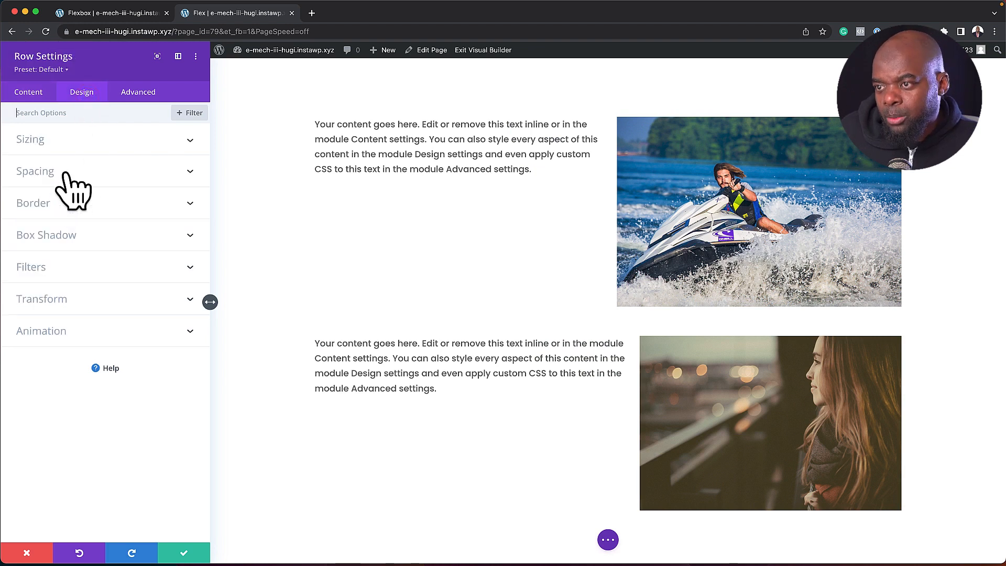
{"action": "left_click", "coordinate": [63, 140]}
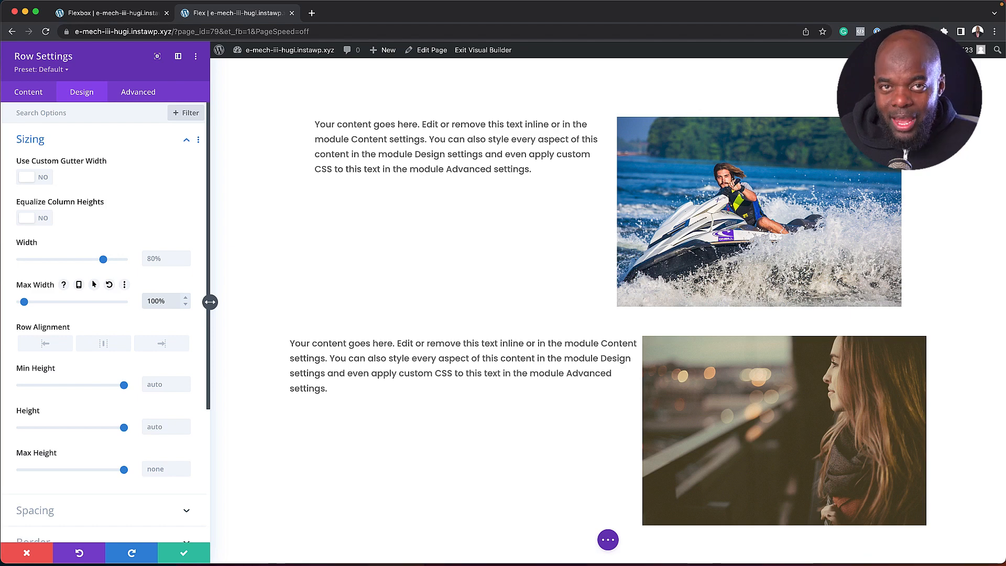
{"action": "left_click", "coordinate": [183, 551]}
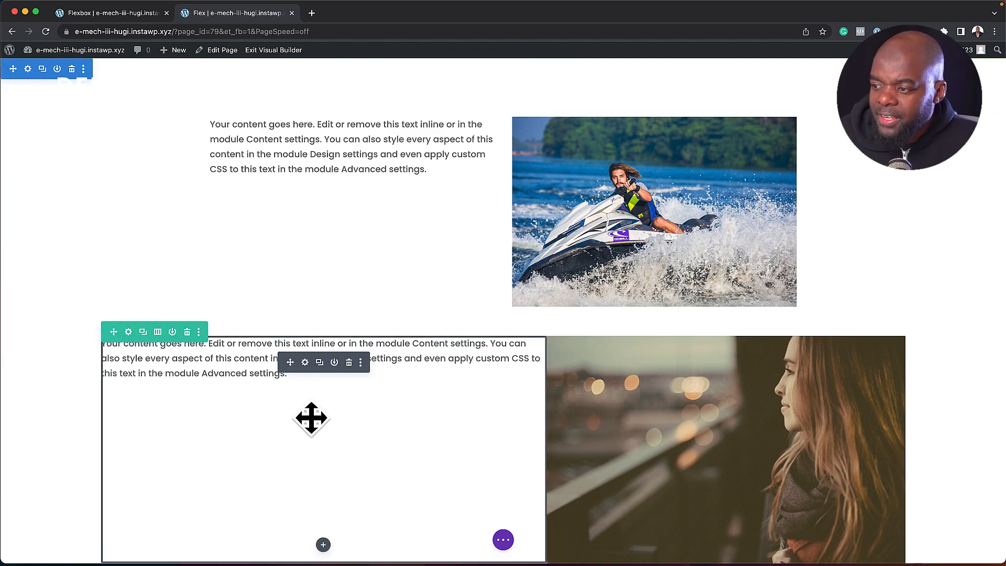
Step: Add "column-gap: 20px;" from the Flexbox page below "display: flex;" in the column's desktop Main Element CSS
{"action": "left_click", "coordinate": [127, 332]}
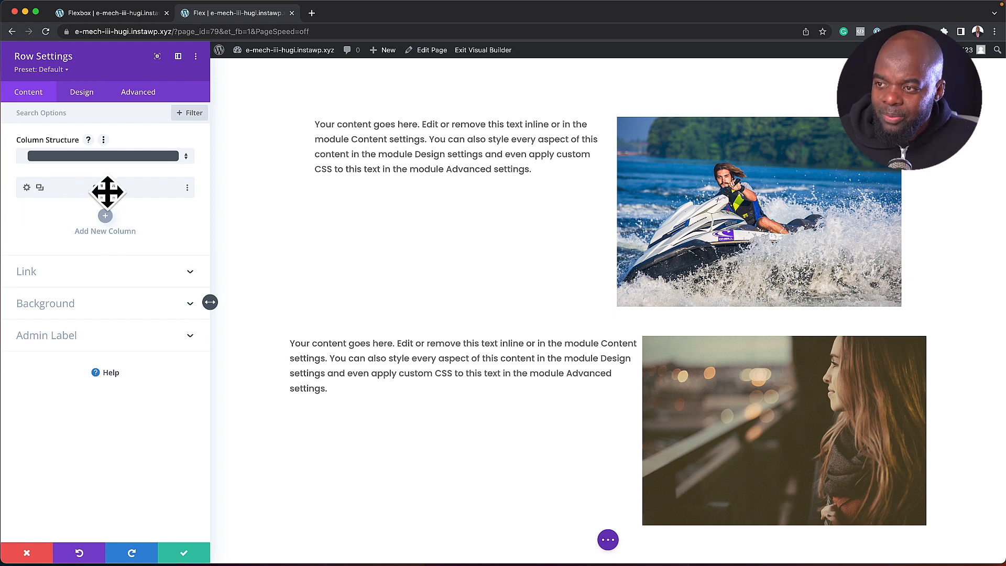
{"action": "left_click", "coordinate": [26, 188]}
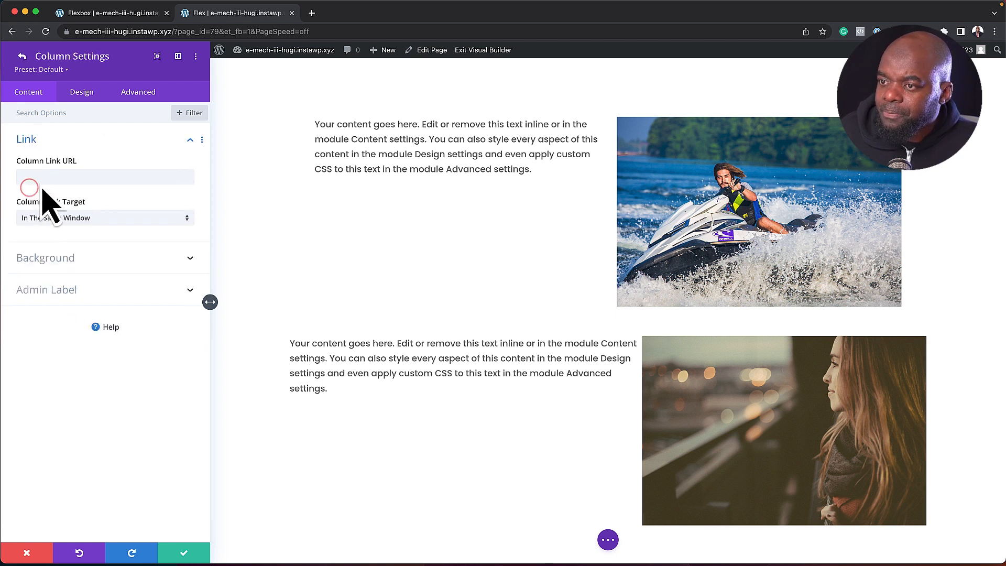
{"action": "left_click", "coordinate": [141, 91]}
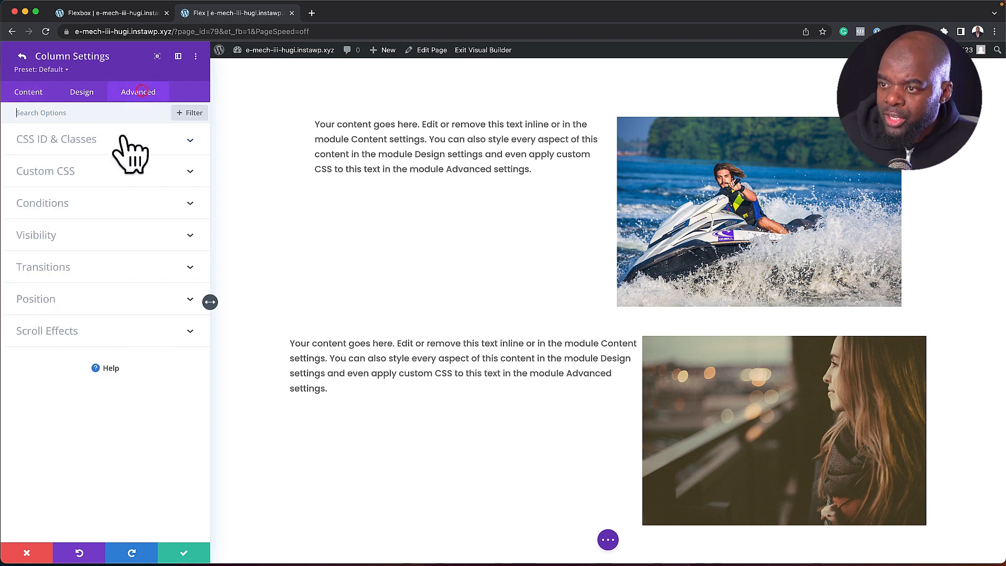
{"action": "left_click", "coordinate": [79, 188]}
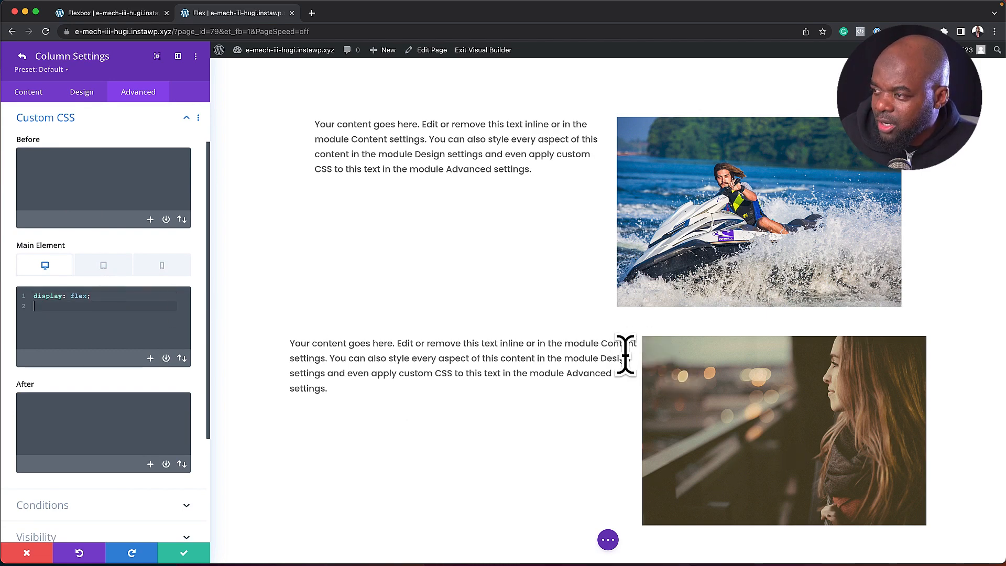
{"action": "left_click", "coordinate": [111, 15]}
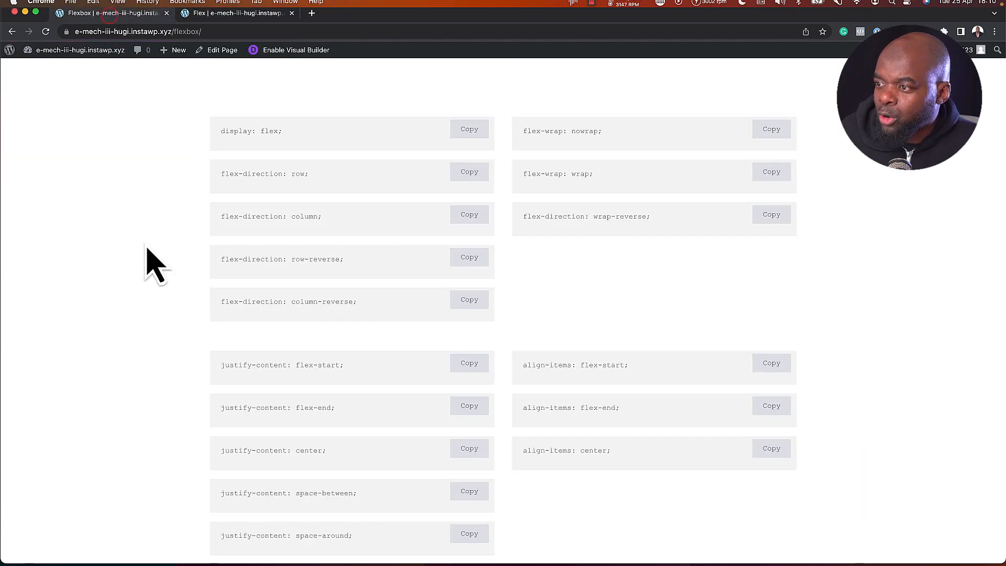
{"action": "scroll", "coordinate": [149, 335], "scroll_direction": "down", "scroll_amount": 5}
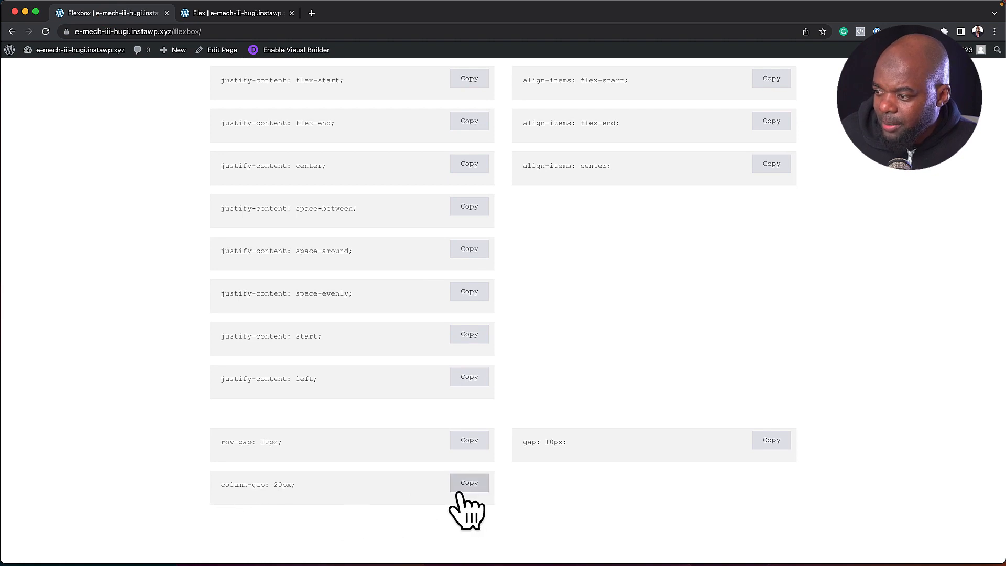
{"action": "left_click", "coordinate": [246, 13]}
{"action": "type", "text": "column-gap: 20px;"}
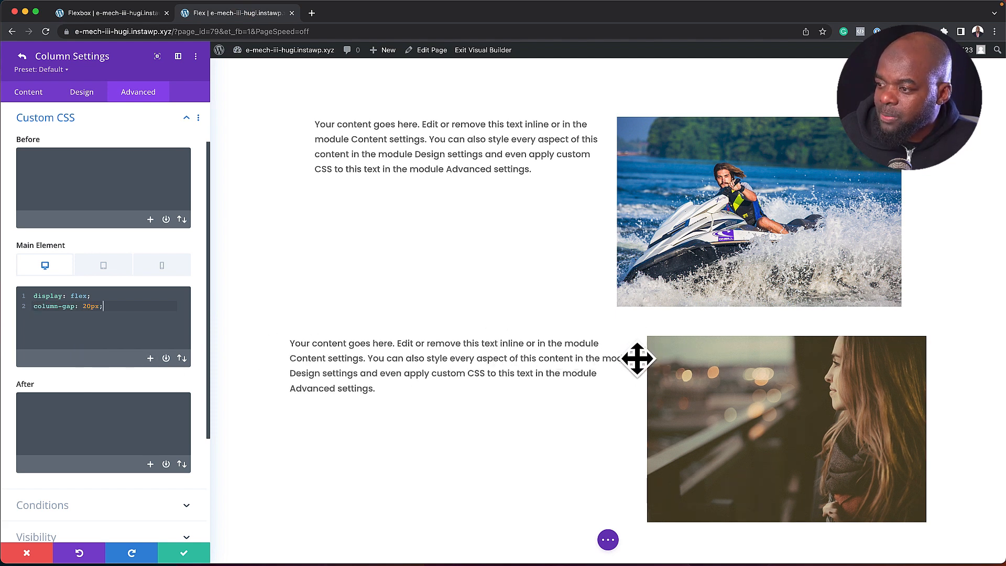
Step: Try a column gap of 60px, restore it to 20px and save the column settings
{"action": "left_click", "coordinate": [85, 306]}
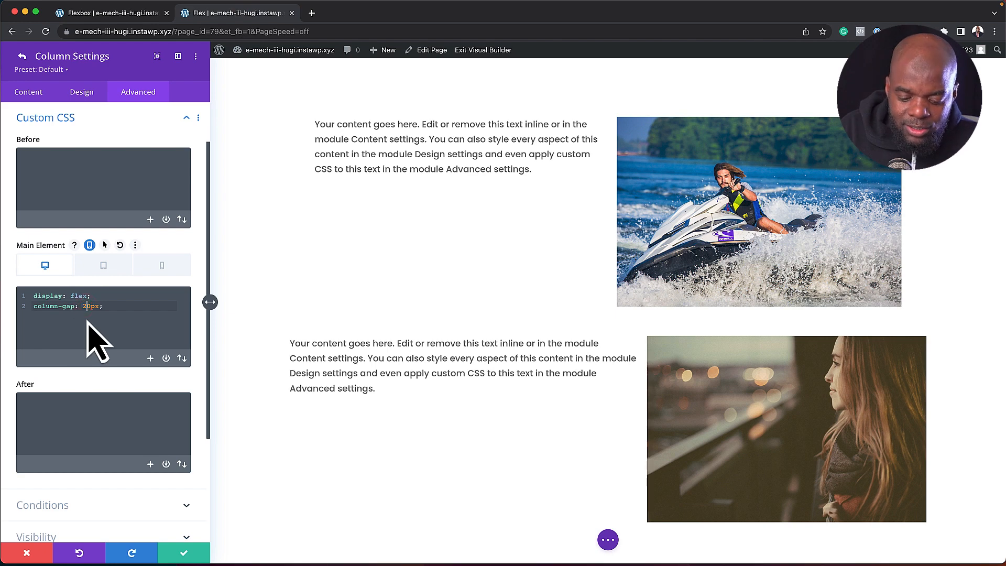
{"action": "key", "text": "BackSpace"}
{"action": "type", "text": "6"}
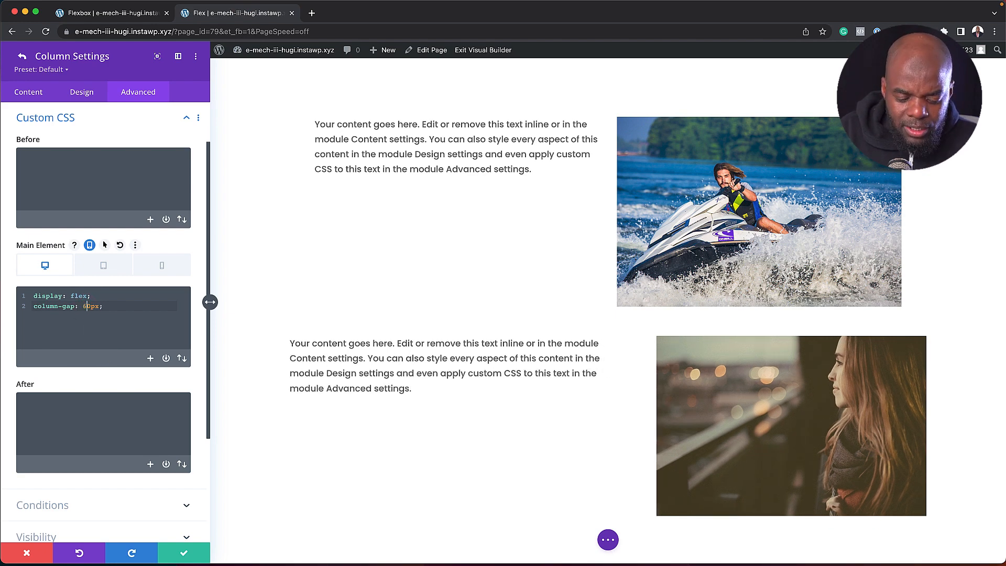
{"action": "key", "text": "BackSpace"}
{"action": "type", "text": "2"}
{"action": "left_click", "coordinate": [184, 553]}
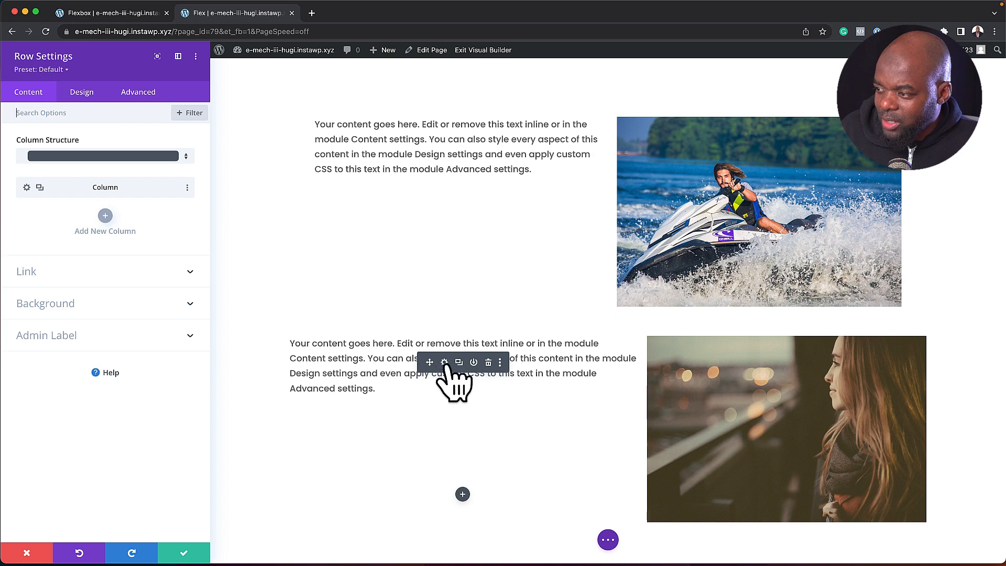
Step: Set the text module's width to 38% in its sizing options and review the layout beside the image
{"action": "left_click", "coordinate": [444, 362]}
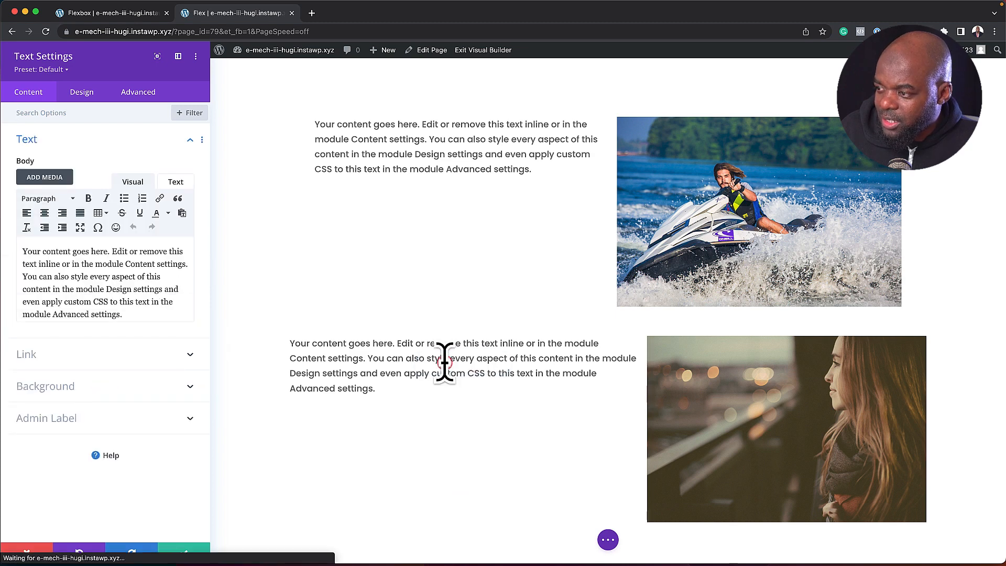
{"action": "left_click", "coordinate": [82, 94]}
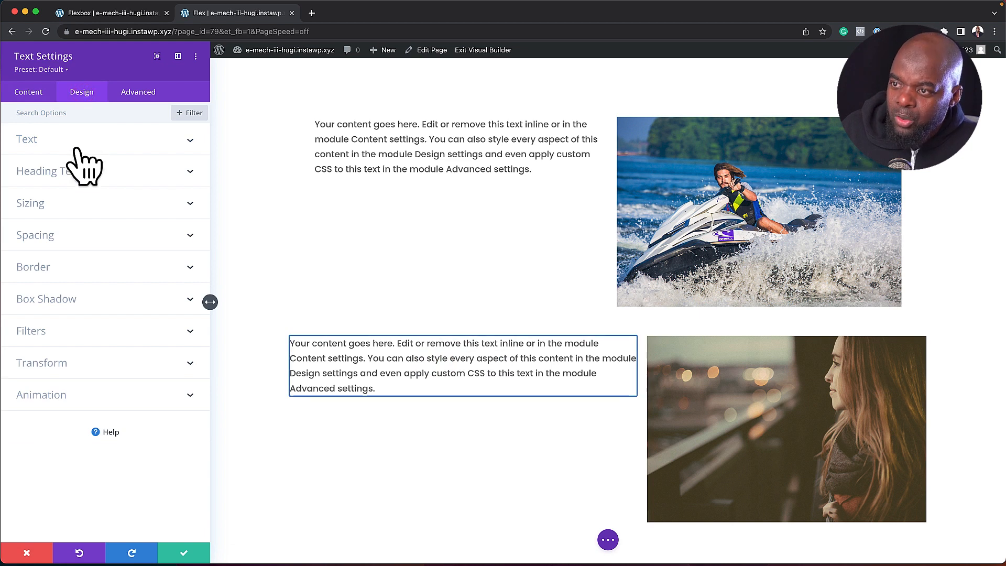
{"action": "left_click", "coordinate": [70, 203]}
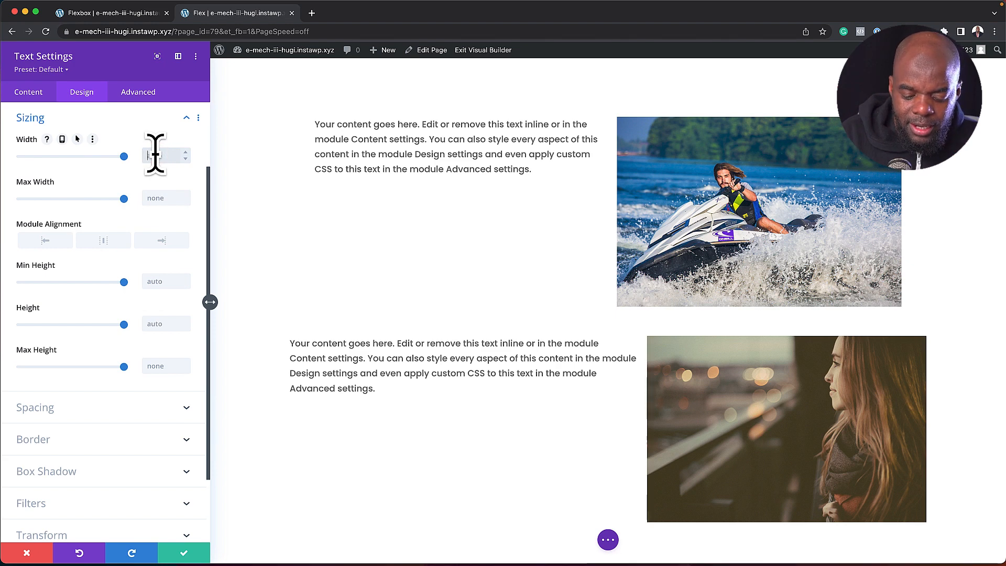
{"action": "key", "text": "Return"}
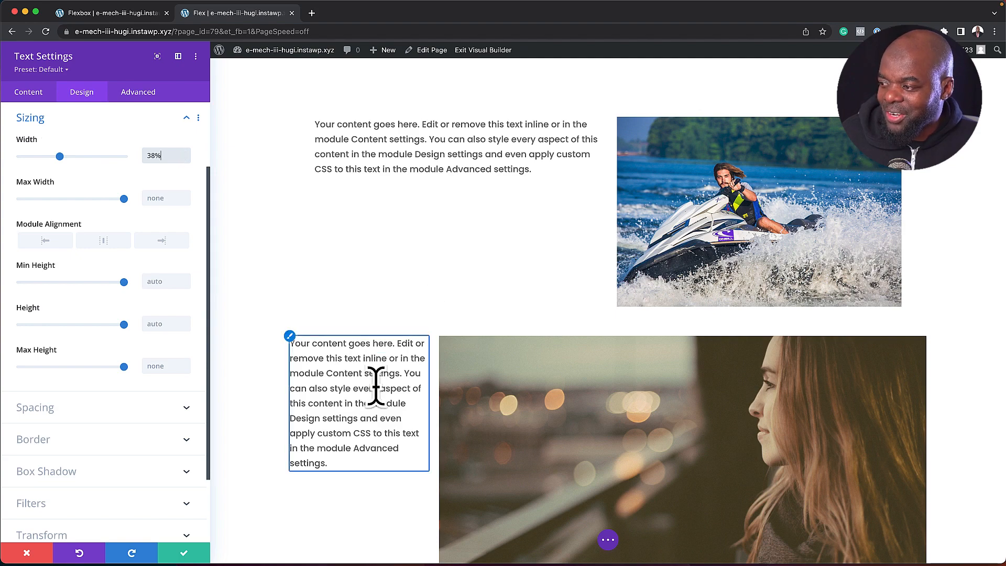
{"action": "scroll", "coordinate": [615, 364], "scroll_direction": "down", "scroll_amount": 5}
{"action": "scroll", "coordinate": [615, 364], "scroll_direction": "up", "scroll_amount": 3}
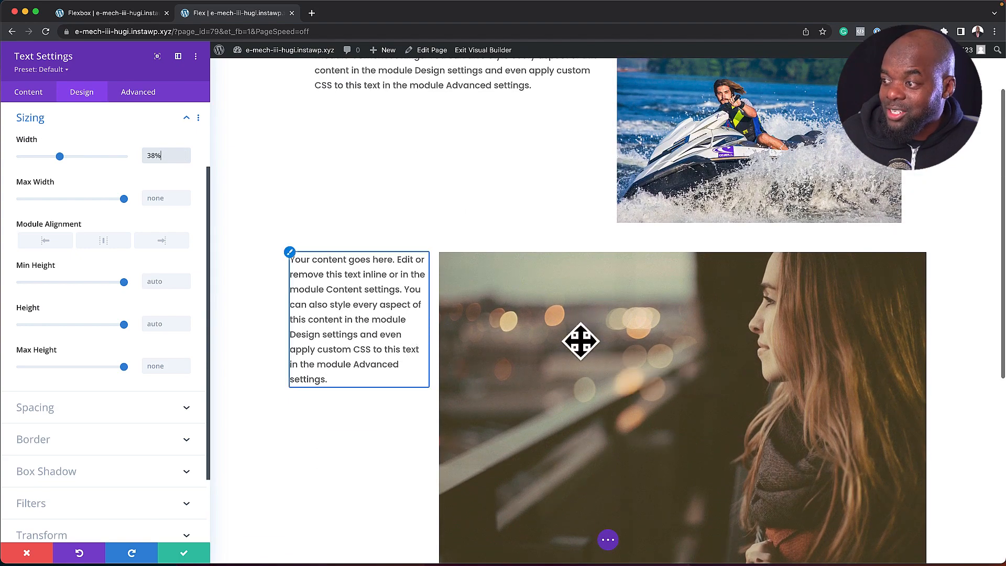
Step: Set the text module's width to 40% and save the module
{"action": "left_click_drag", "start_coordinate": [151, 155], "coordinate": [144, 158]}
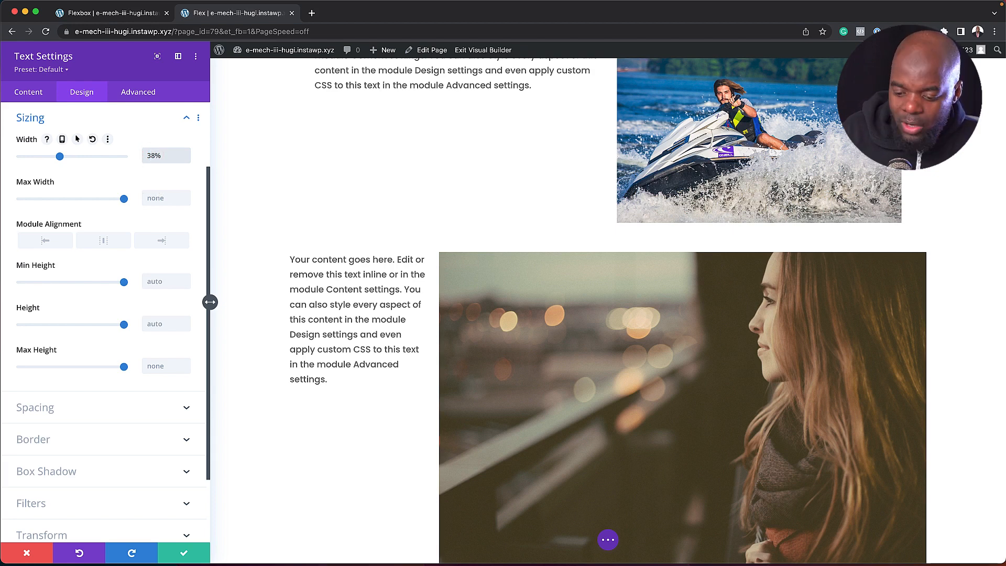
{"action": "type", "text": "40"}
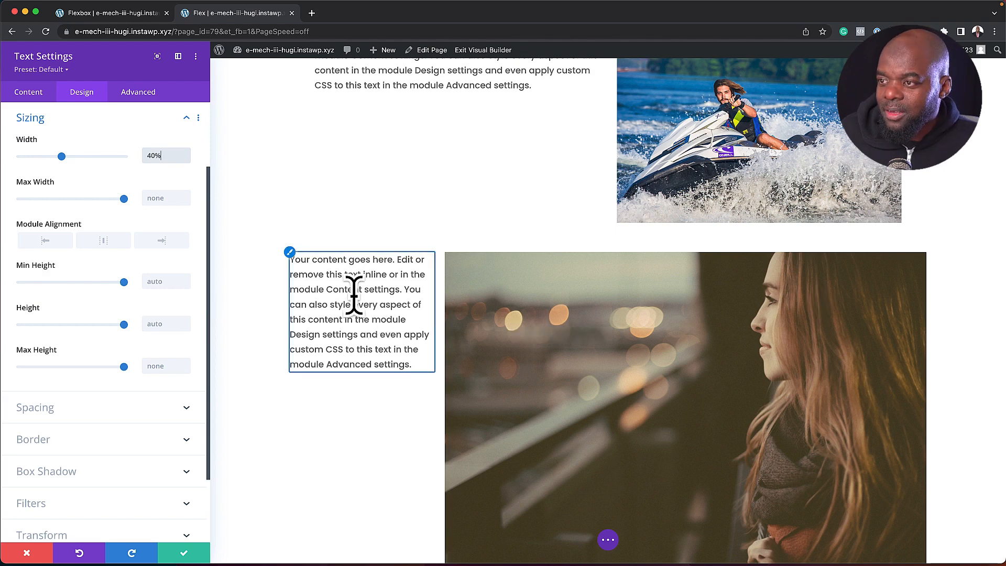
{"action": "left_click", "coordinate": [193, 552]}
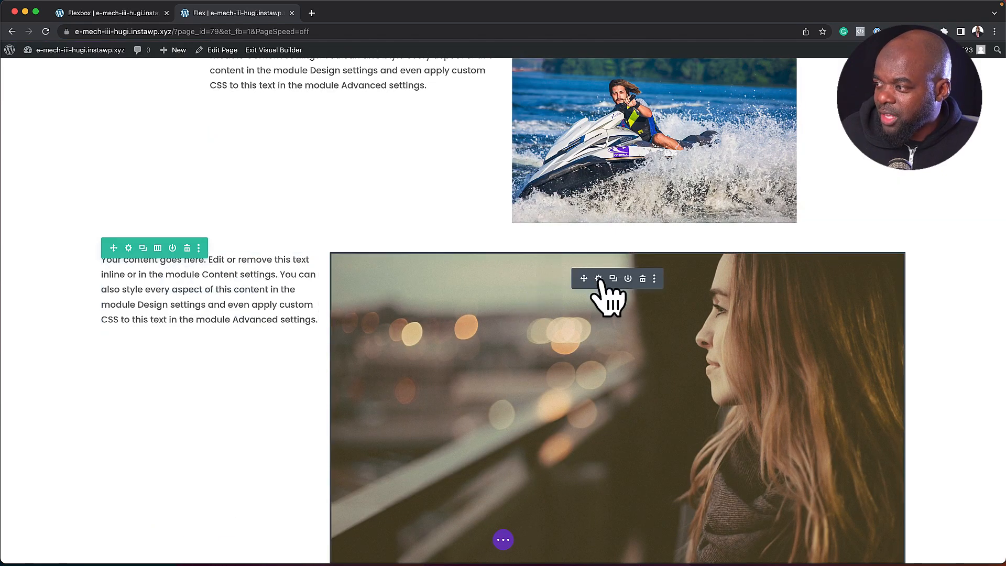
Step: Set the width of the woman's image module to 60% in its sizing options and save the module
{"action": "left_click", "coordinate": [599, 279]}
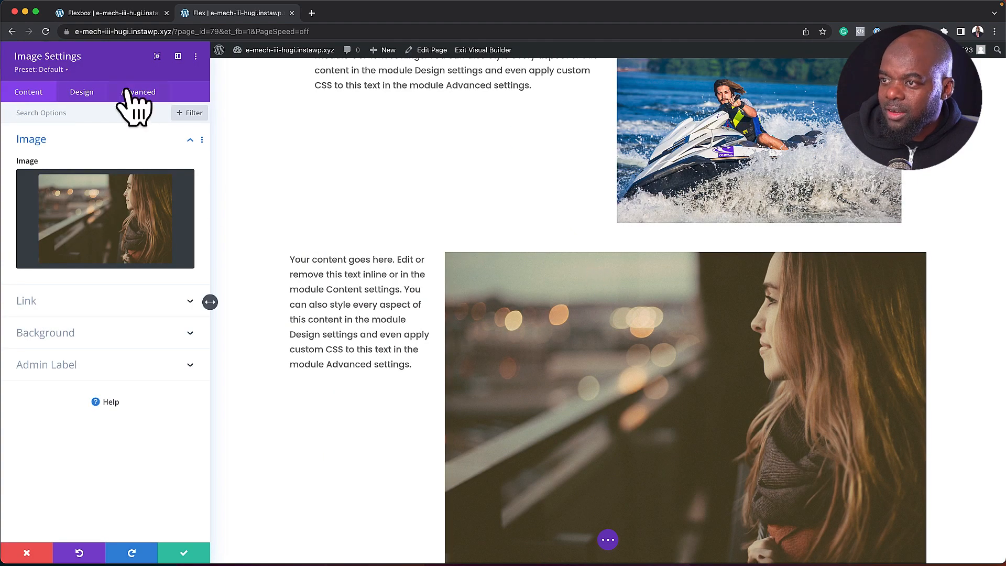
{"action": "left_click", "coordinate": [87, 90]}
{"action": "left_click", "coordinate": [96, 171]}
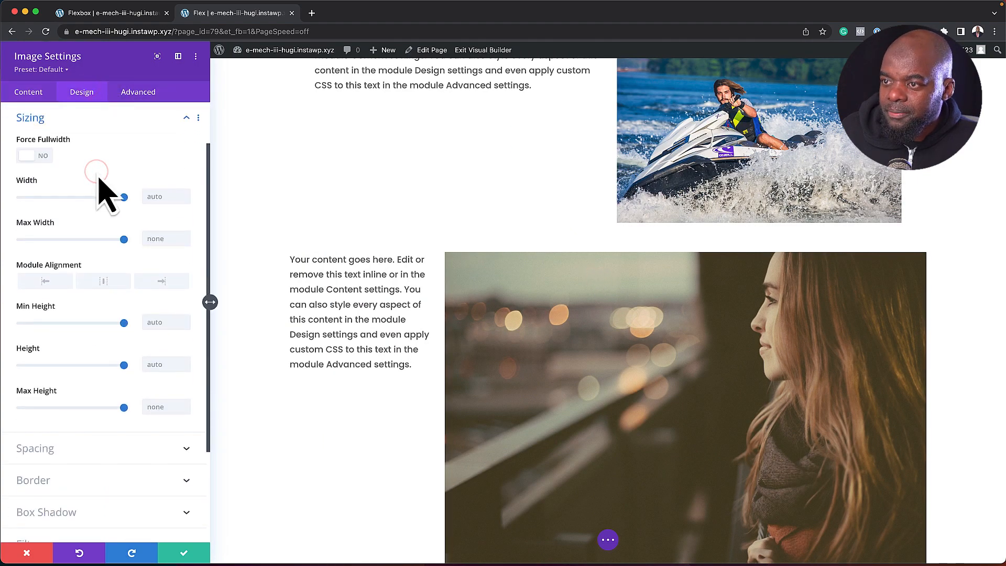
{"action": "left_click", "coordinate": [162, 197]}
{"action": "type", "text": "60"}
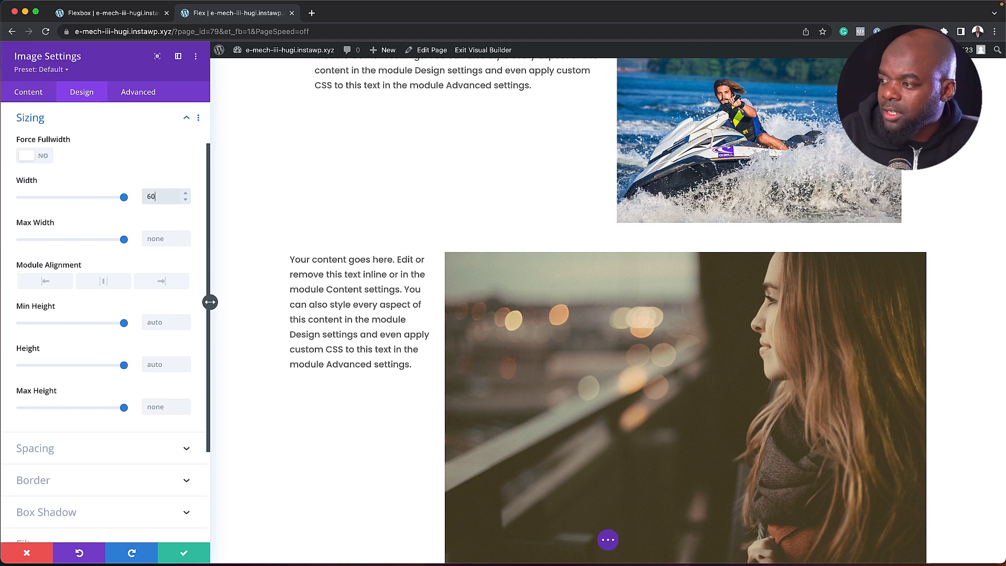
{"action": "type", "text": "%"}
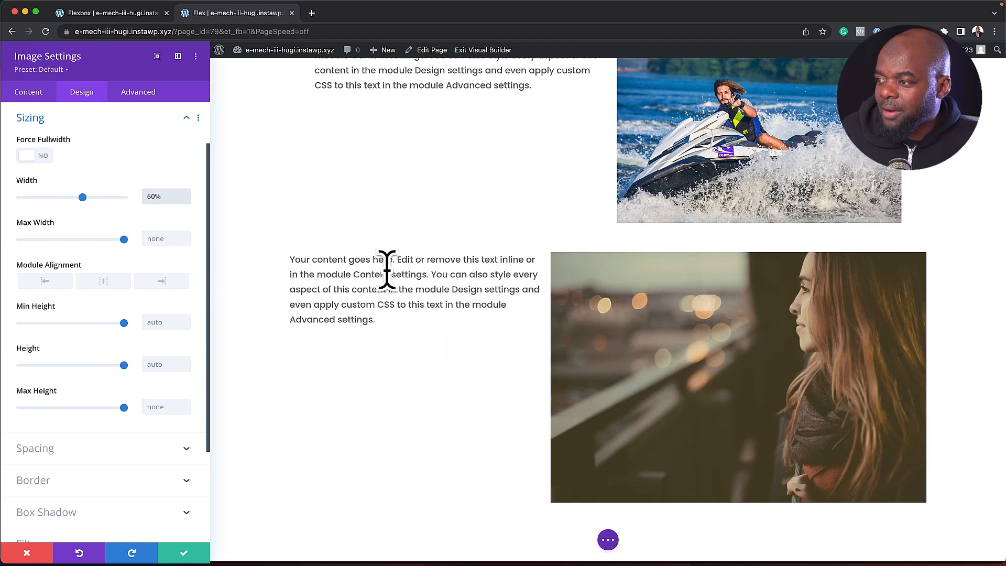
{"action": "left_click", "coordinate": [189, 552]}
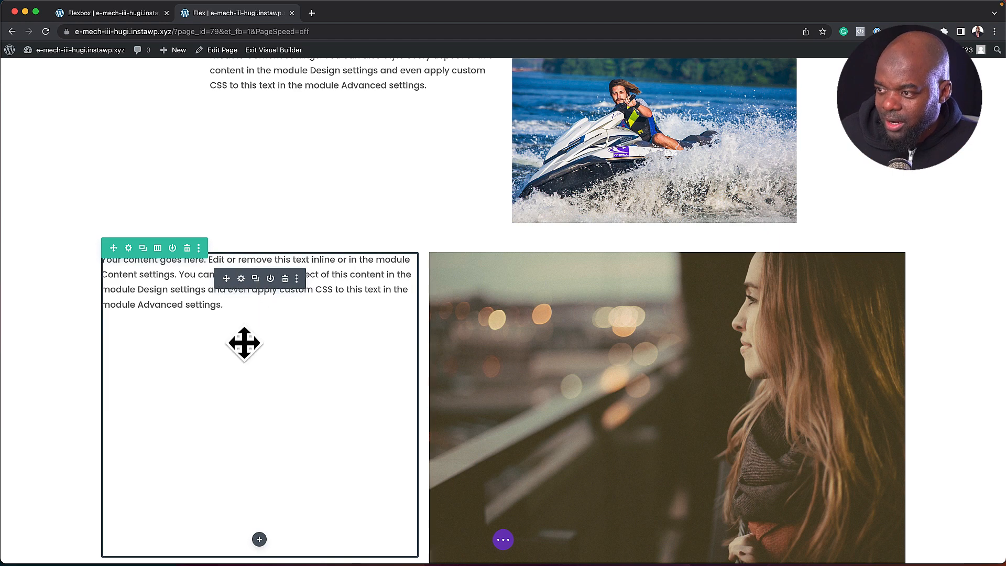
Step: Duplicate the text module beside the woman's image to place three modules in the flex column
{"action": "scroll", "coordinate": [264, 497], "scroll_direction": "down", "scroll_amount": 5}
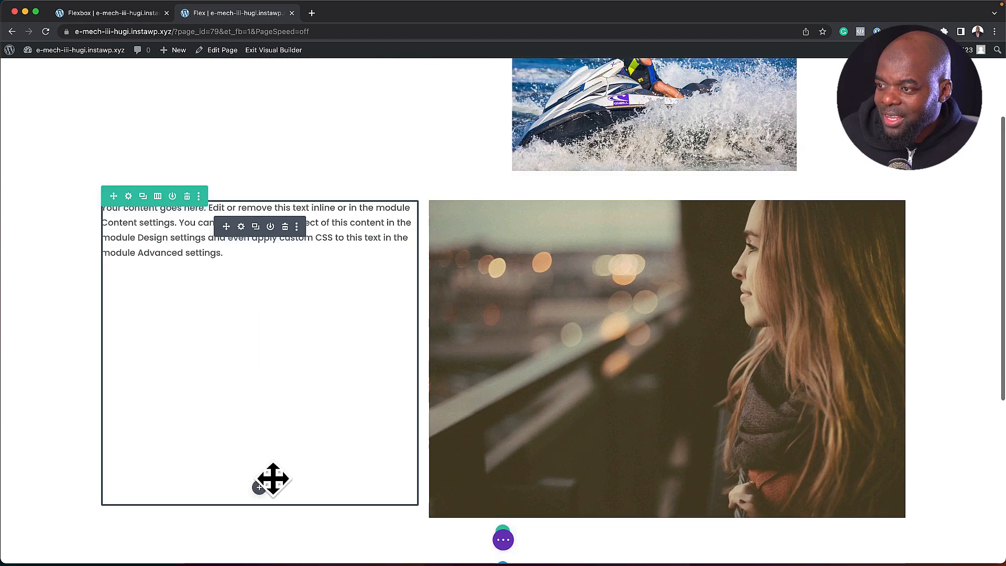
{"action": "scroll", "coordinate": [320, 193], "scroll_direction": "up", "scroll_amount": 3}
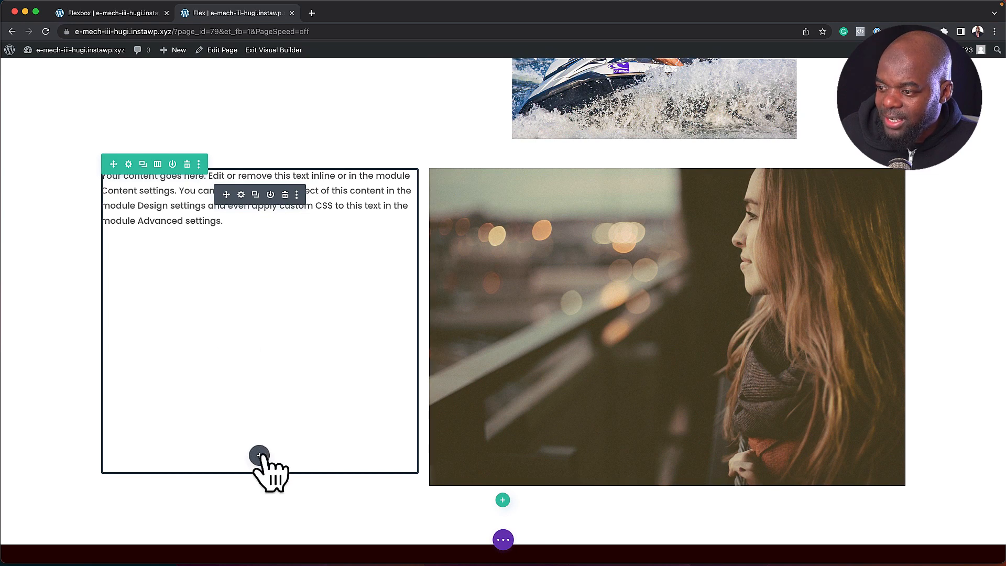
{"action": "left_click", "coordinate": [256, 195]}
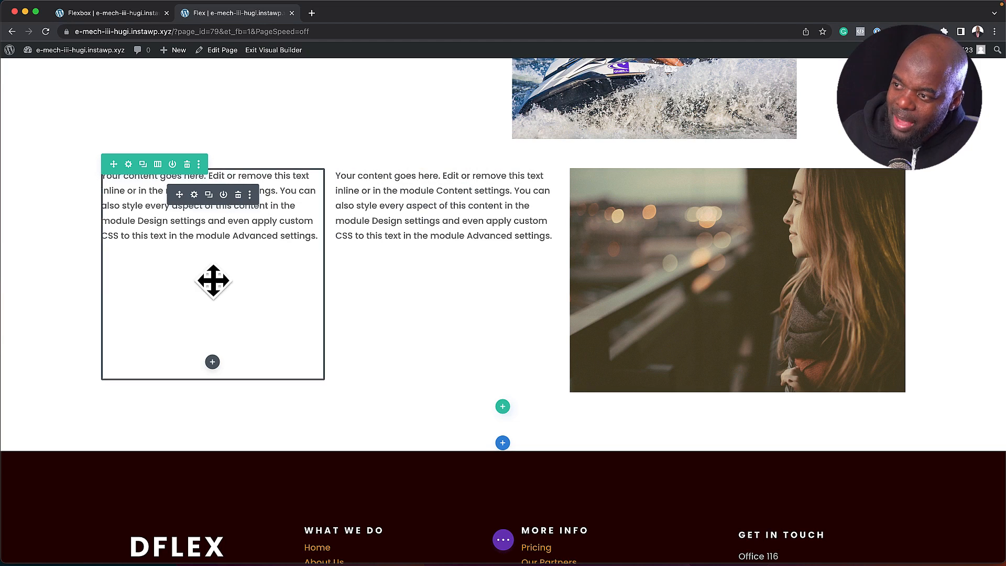
Step: Set the first text module's width to 30% in its sizing options and save the module
{"action": "left_click", "coordinate": [194, 195]}
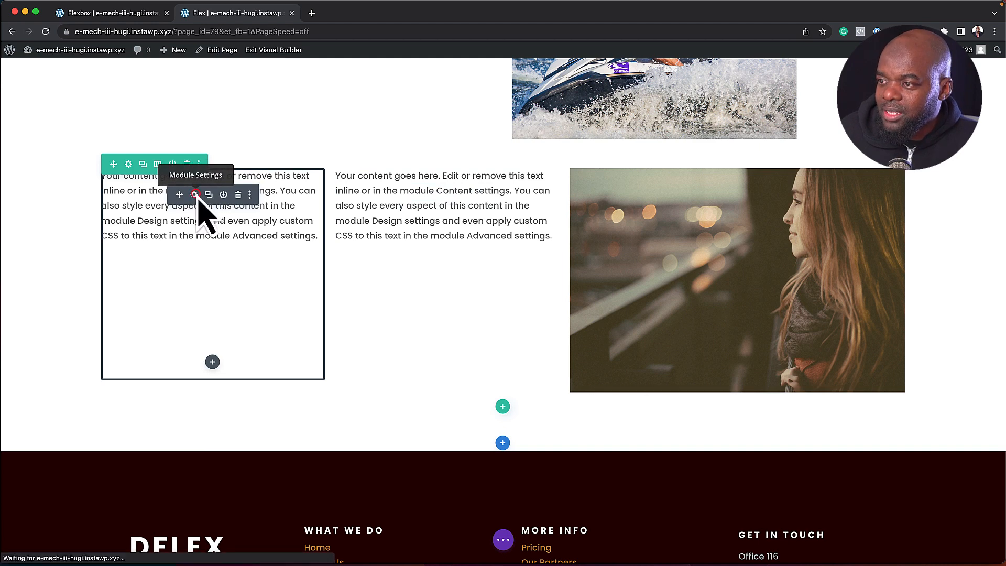
{"action": "left_click", "coordinate": [94, 93]}
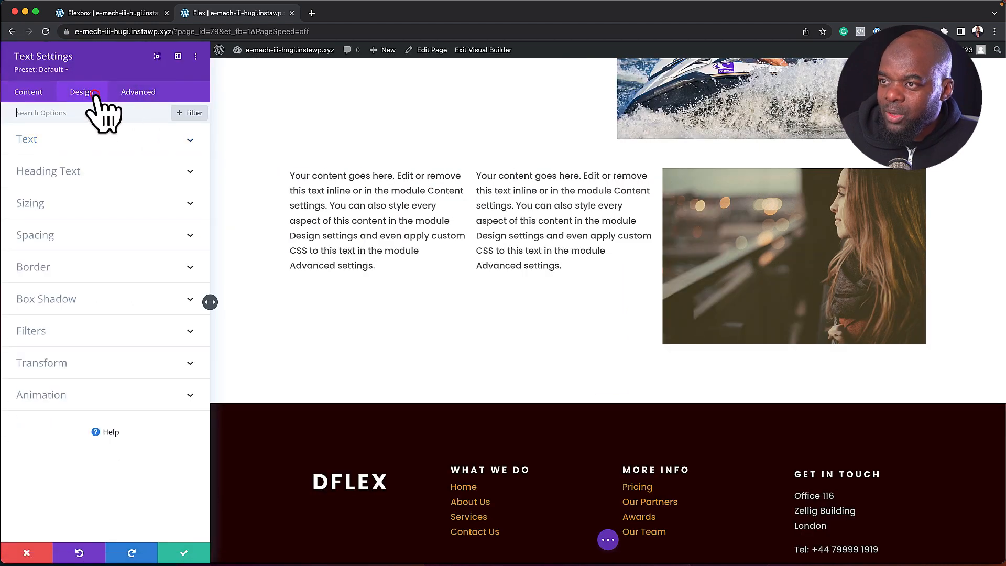
{"action": "left_click", "coordinate": [83, 194]}
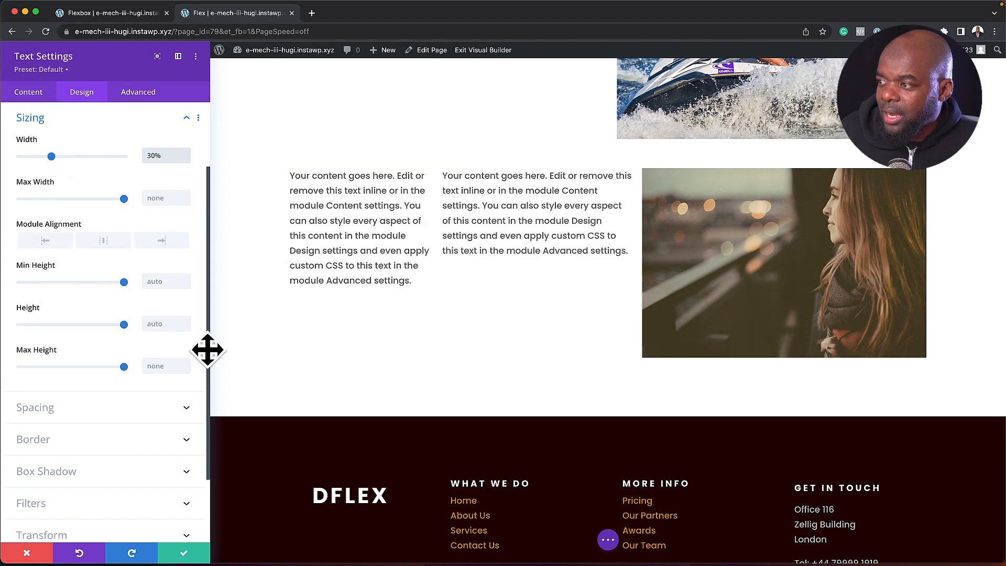
{"action": "left_click", "coordinate": [185, 552]}
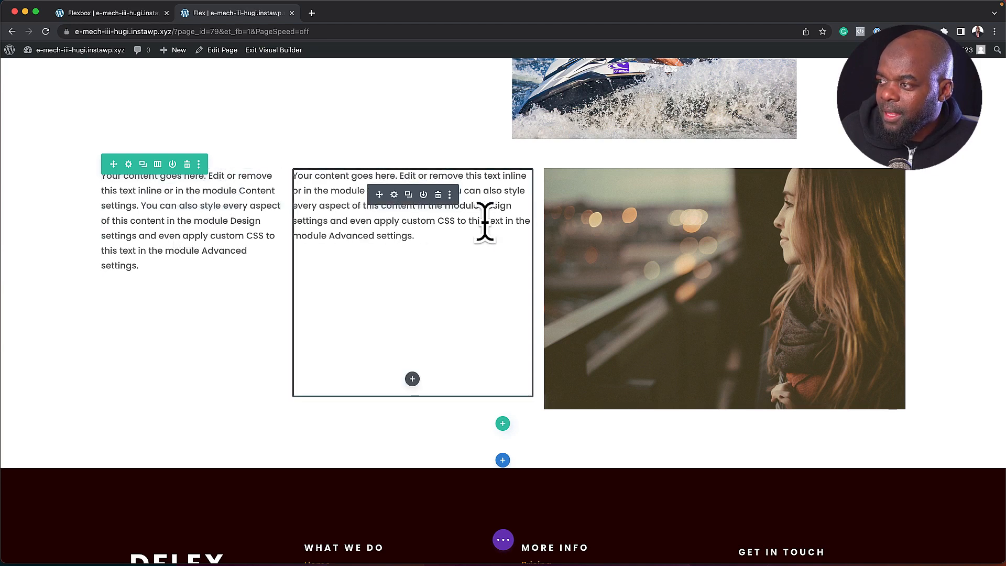
Step: Set the second text module's width to 30% in its sizing options and save the module
{"action": "left_click", "coordinate": [394, 194]}
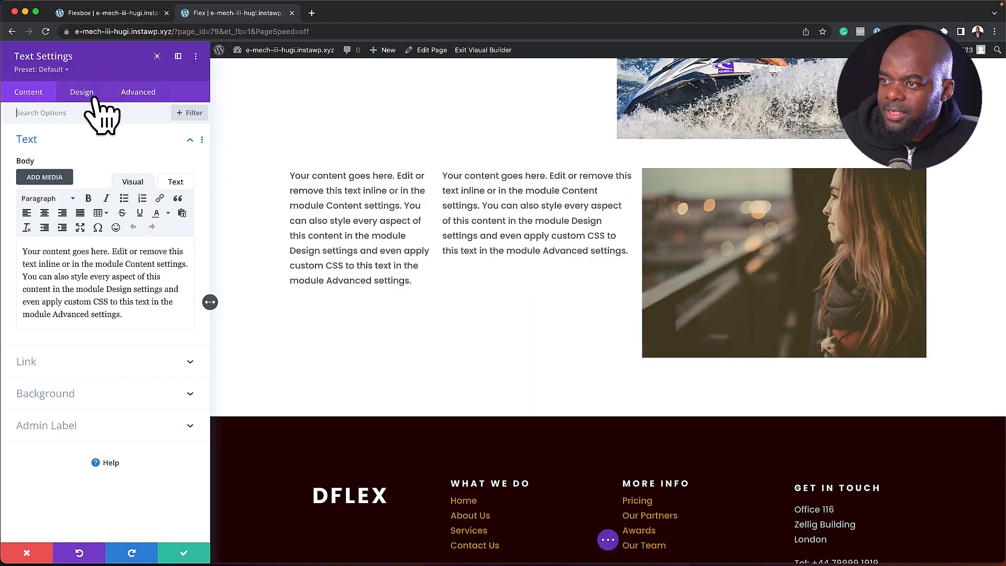
{"action": "left_click", "coordinate": [87, 94]}
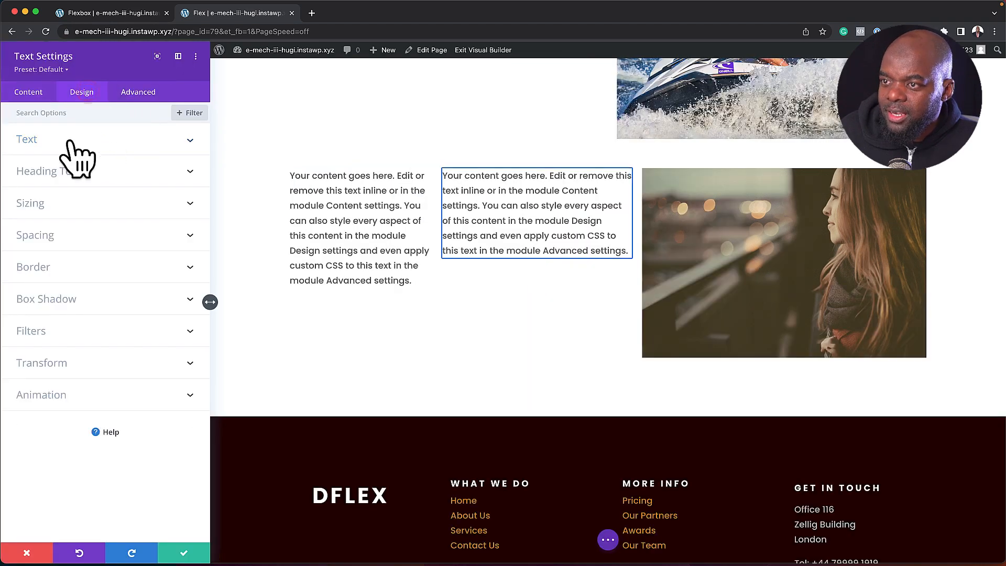
{"action": "left_click", "coordinate": [74, 202]}
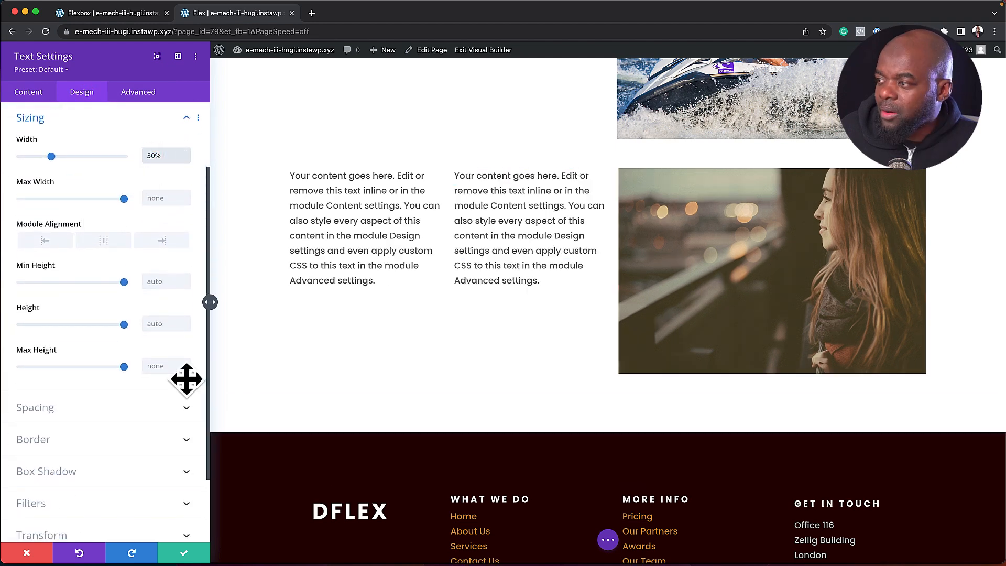
{"action": "left_click", "coordinate": [184, 553]}
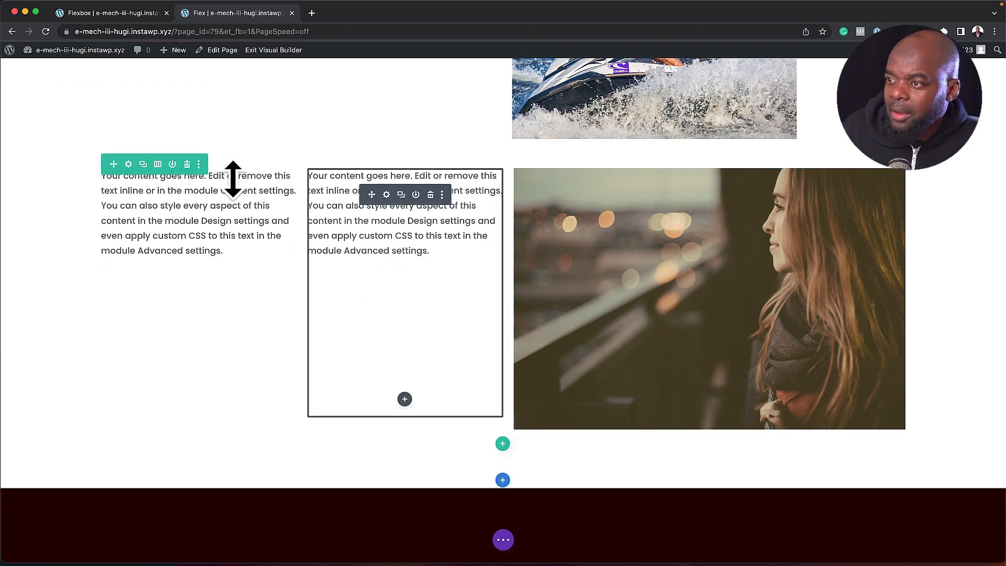
Step: Remove the flex-direction: column-reverse; line from the tablet custom CSS of the column holding the three modules
{"action": "left_click", "coordinate": [129, 165]}
{"action": "left_click", "coordinate": [24, 187]}
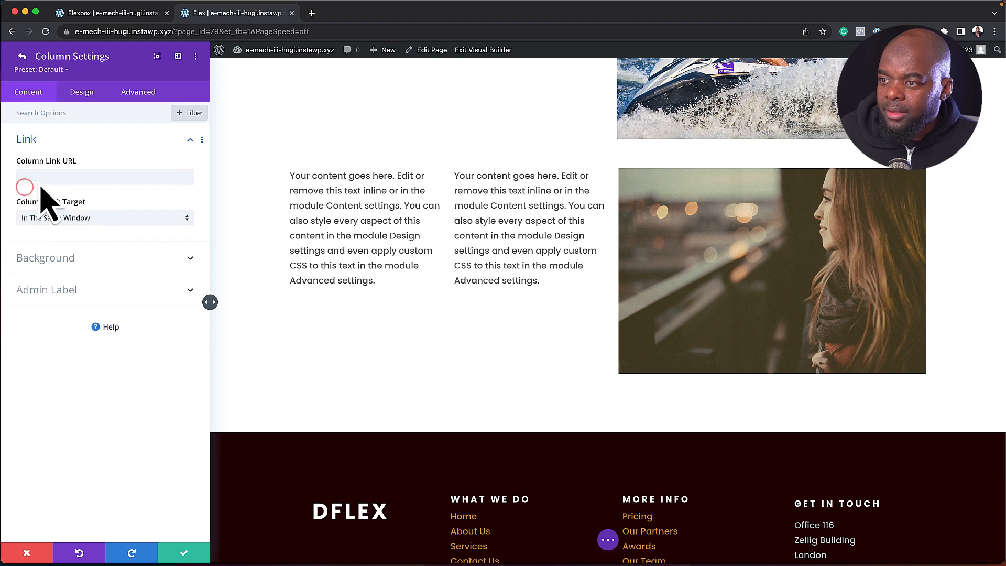
{"action": "left_click", "coordinate": [137, 92]}
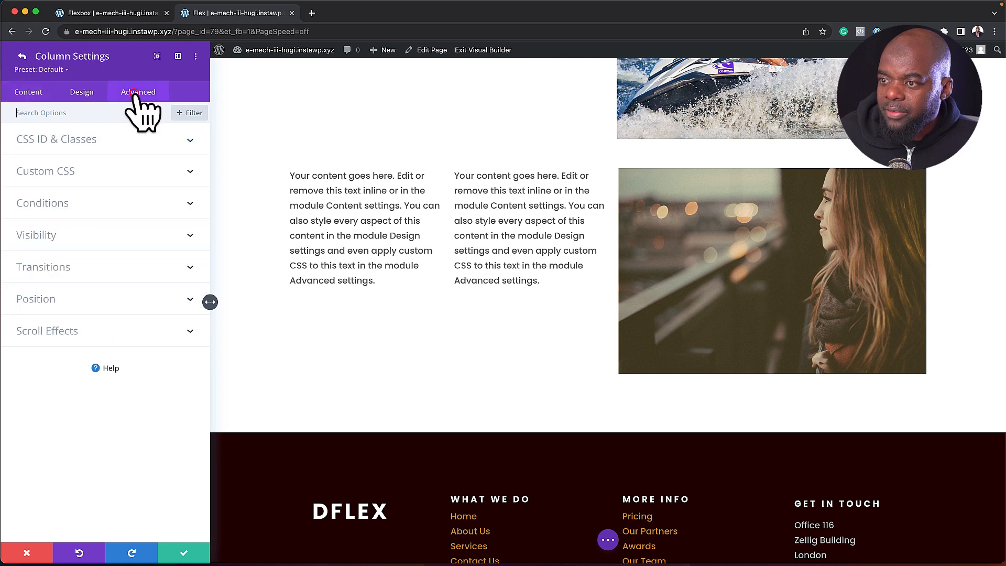
{"action": "left_click", "coordinate": [71, 172]}
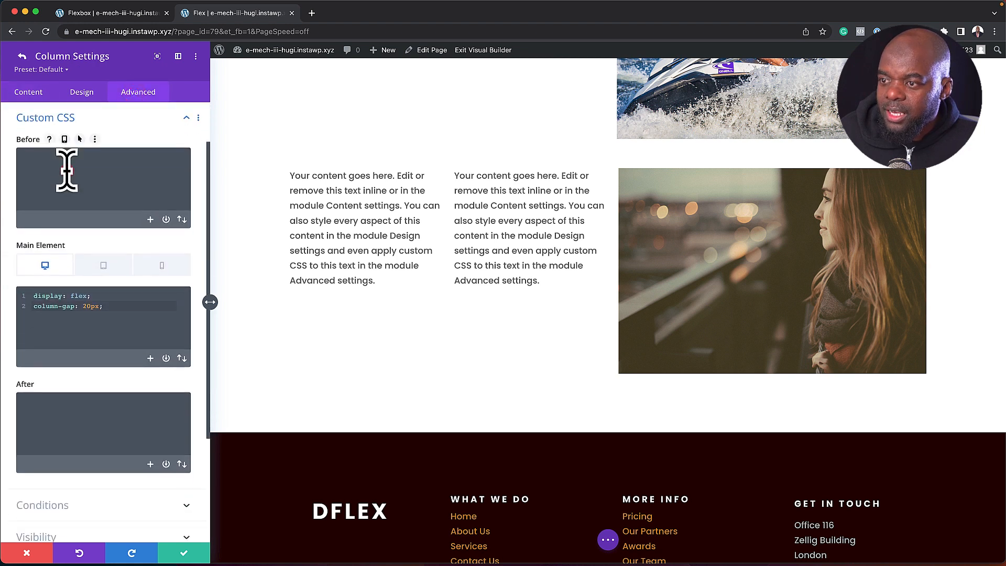
{"action": "left_click", "coordinate": [103, 265]}
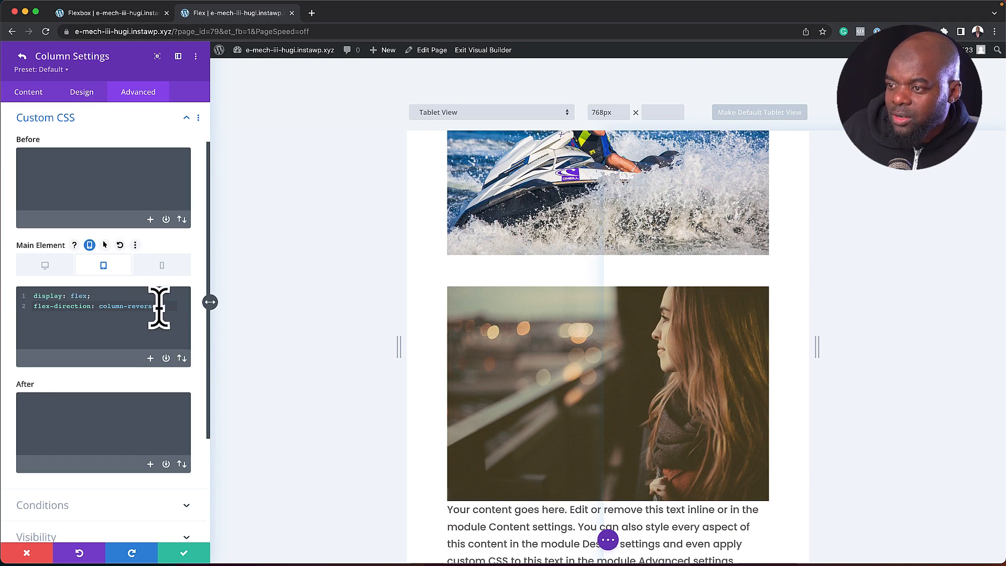
{"action": "scroll", "coordinate": [721, 387], "scroll_direction": "down", "scroll_amount": 4}
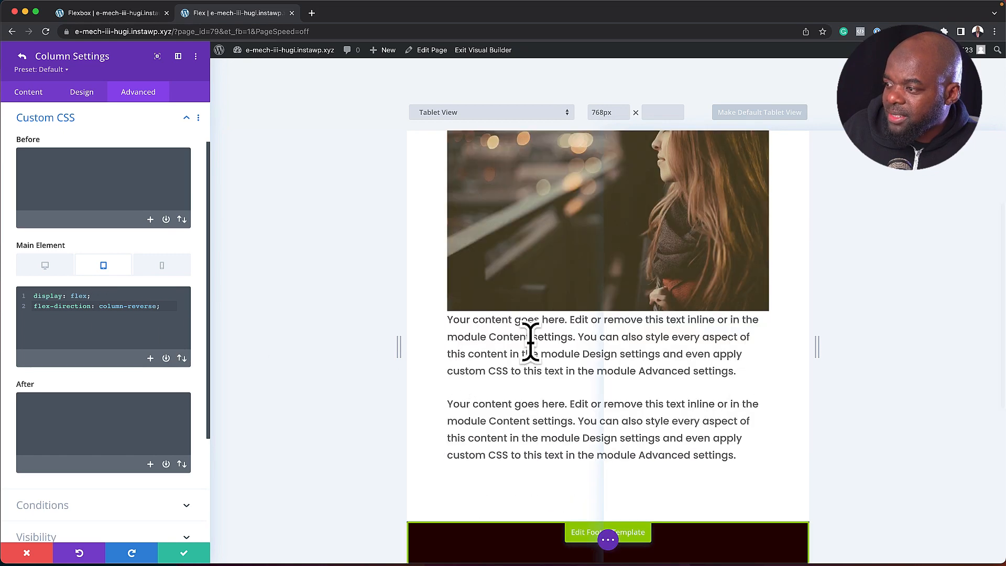
{"action": "left_click_drag", "start_coordinate": [163, 306], "coordinate": [25, 309]}
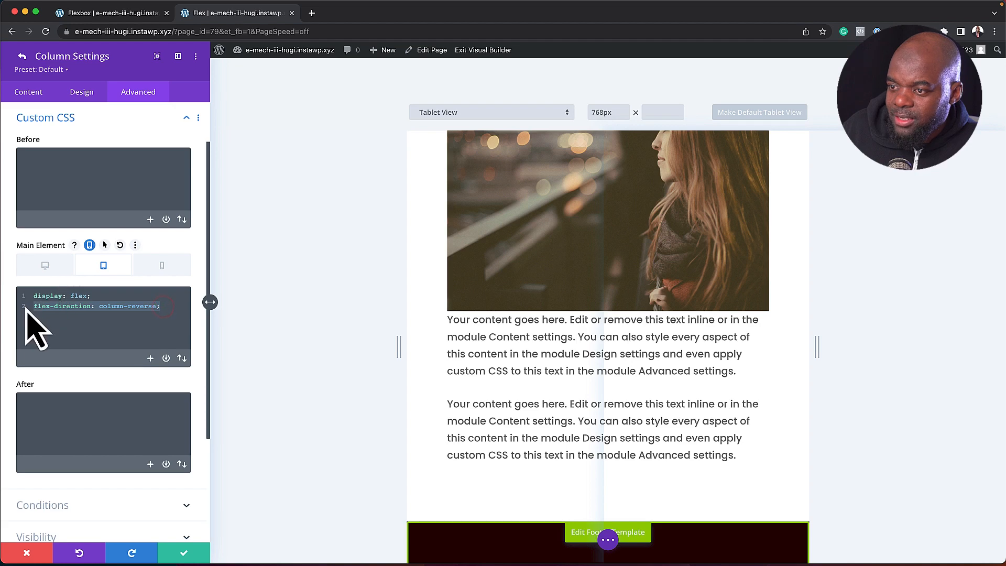
{"action": "key", "text": "BackSpace"}
{"action": "scroll", "coordinate": [712, 286], "scroll_direction": "up", "scroll_amount": 2}
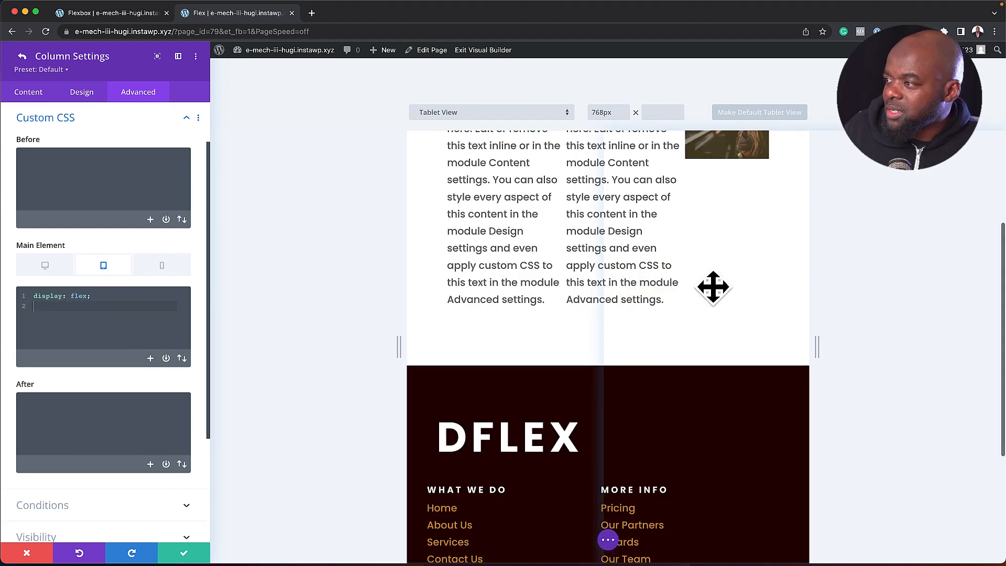
{"action": "scroll", "coordinate": [713, 286], "scroll_direction": "up", "scroll_amount": 2}
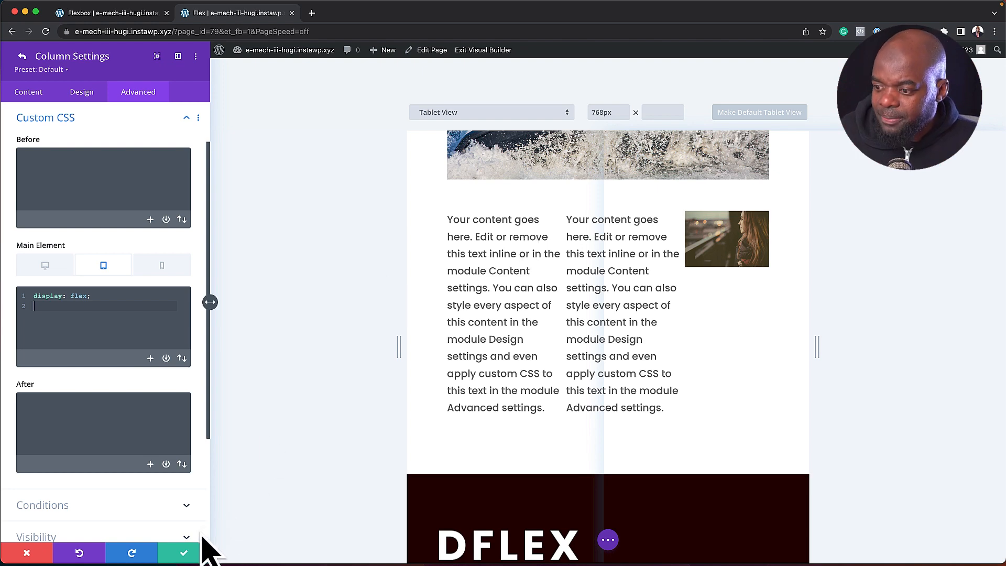
{"action": "left_click", "coordinate": [22, 56]}
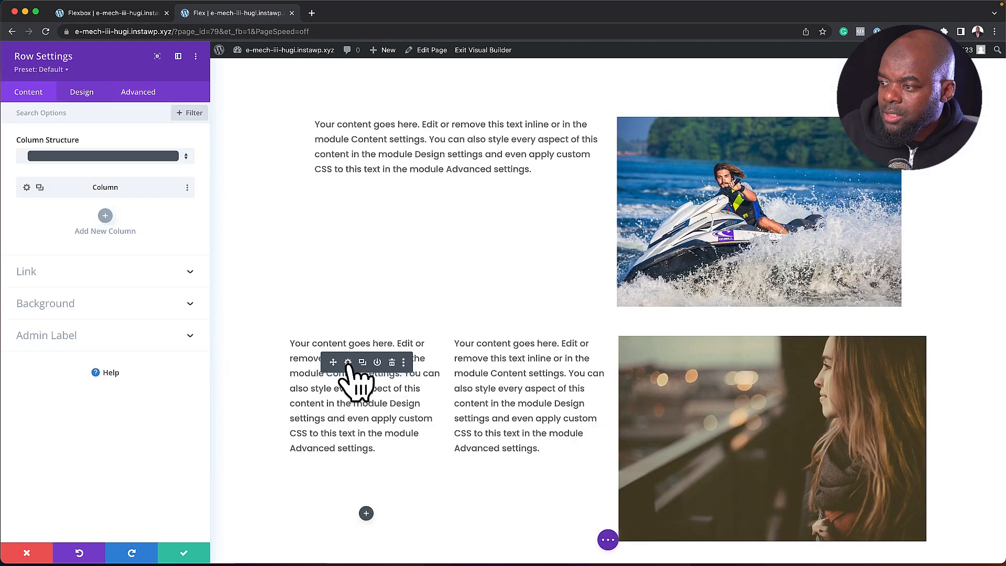
Step: Set the first text module's tablet width to 48% in its sizing options and save the module
{"action": "left_click", "coordinate": [348, 362]}
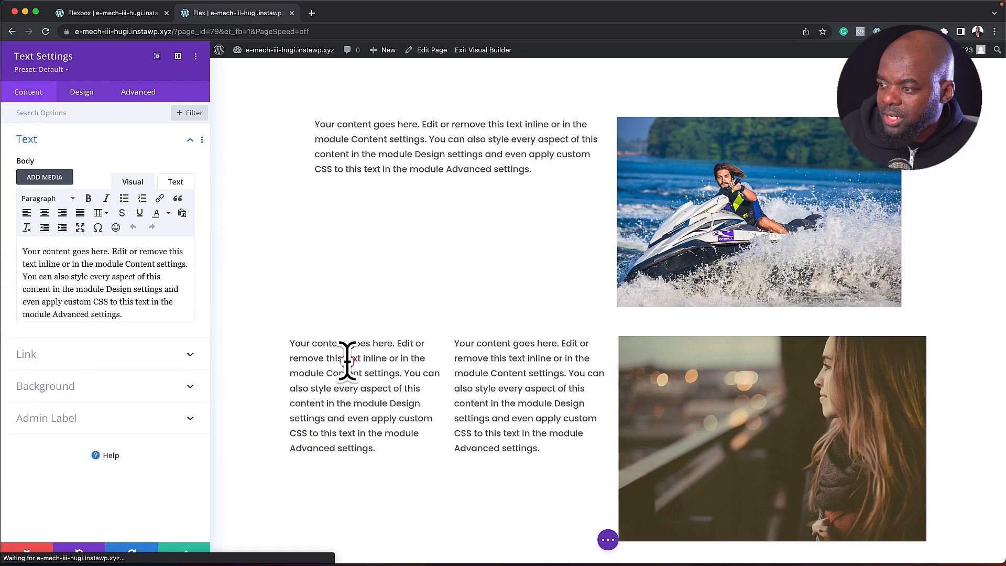
{"action": "left_click", "coordinate": [82, 92]}
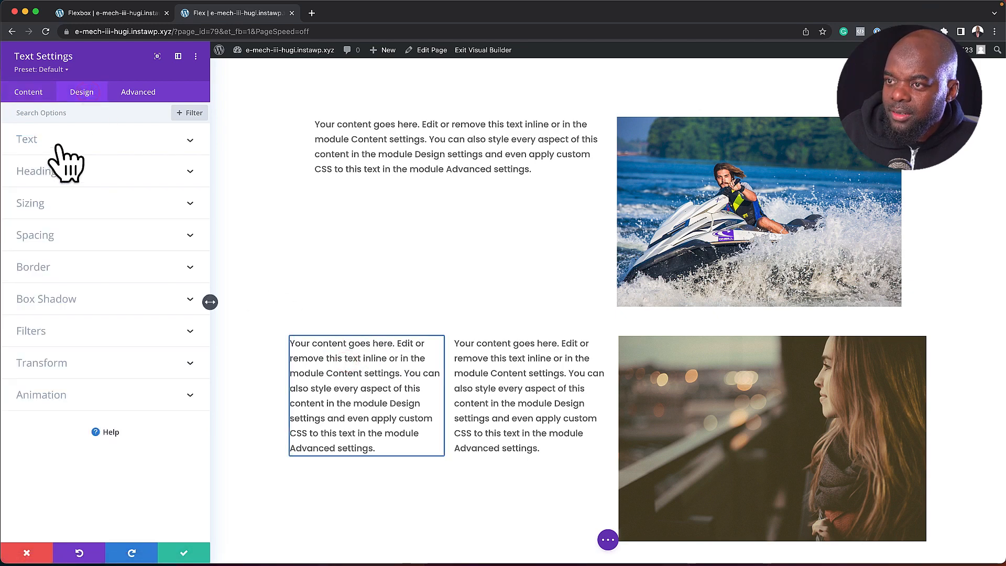
{"action": "left_click", "coordinate": [55, 201]}
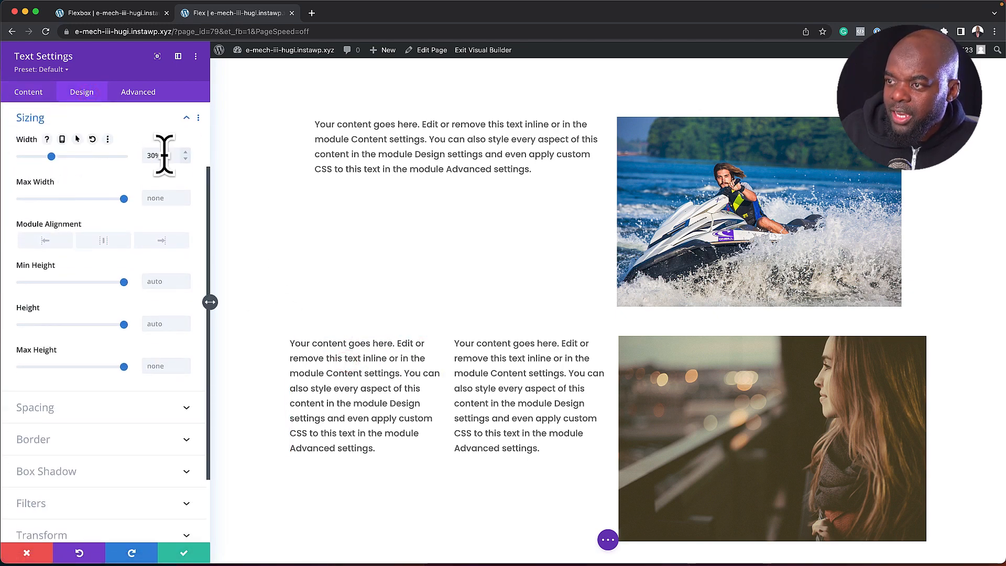
{"action": "left_click", "coordinate": [62, 139]}
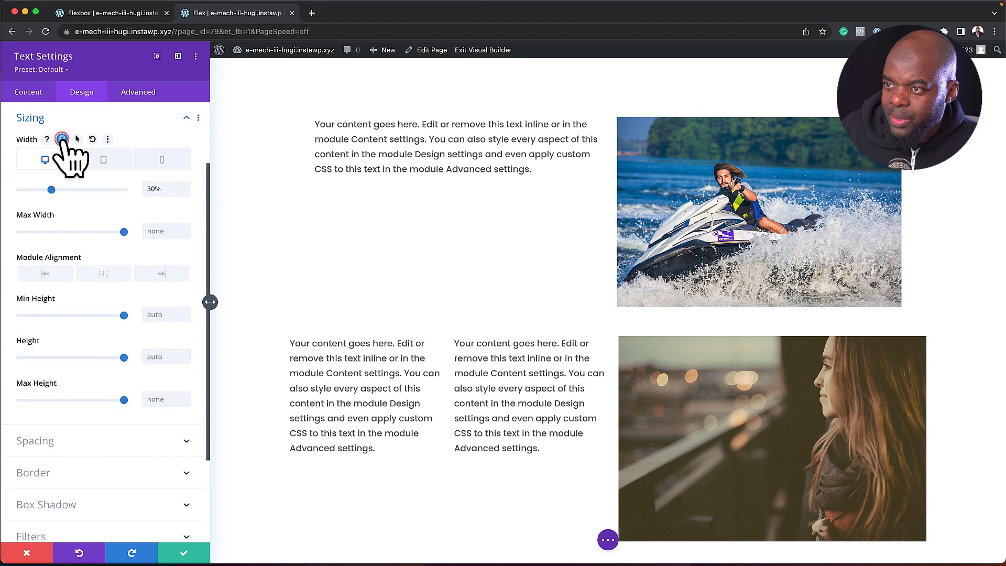
{"action": "left_click", "coordinate": [101, 159]}
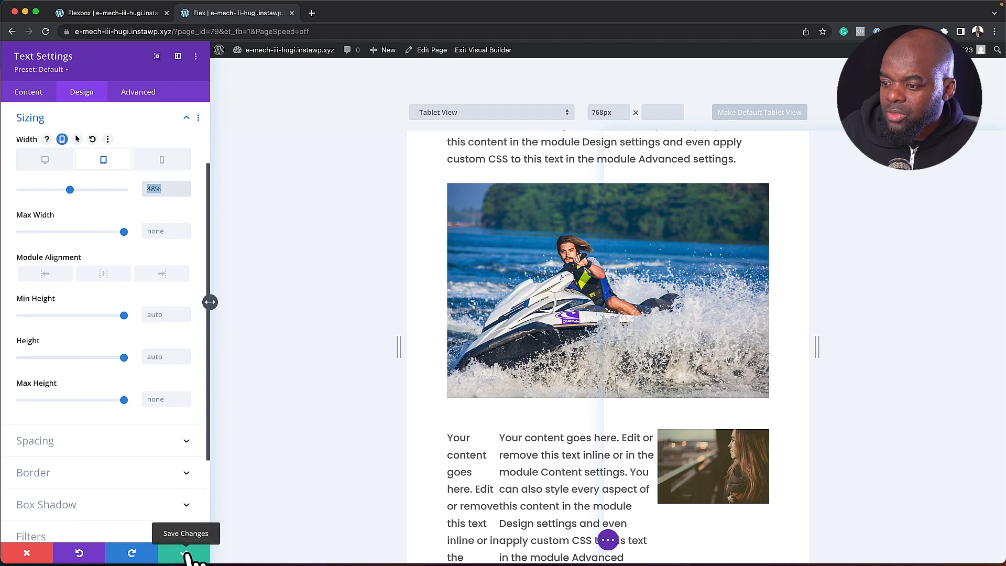
{"action": "left_click", "coordinate": [184, 553]}
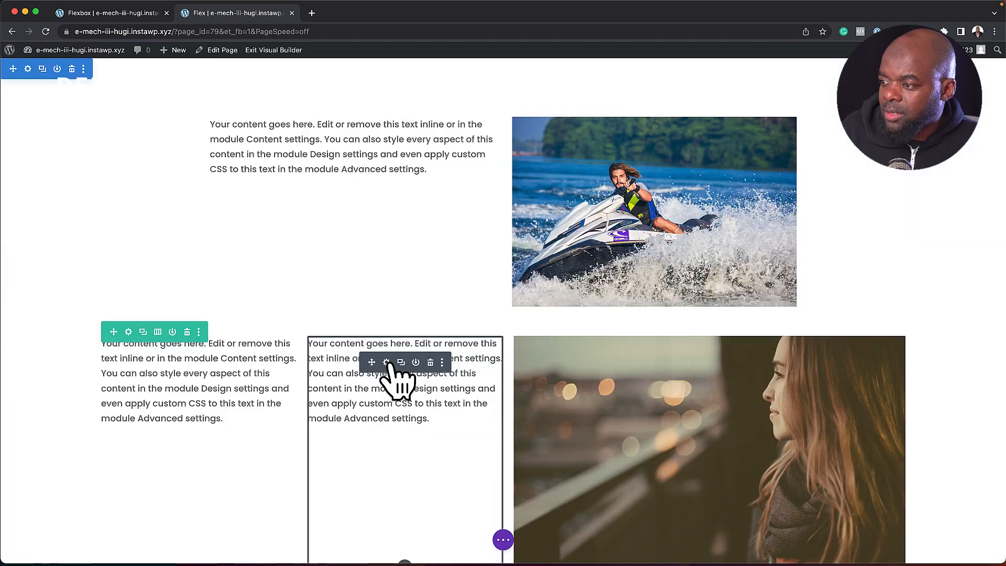
Step: Set the second text module's desktop width to 48% in its sizing options and save the module
{"action": "left_click", "coordinate": [387, 361]}
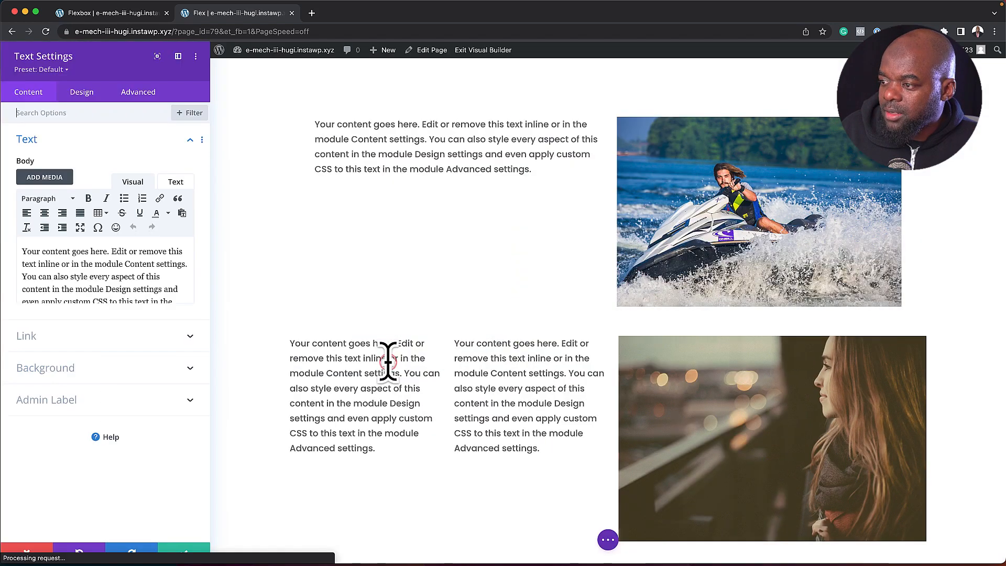
{"action": "left_click", "coordinate": [84, 93]}
{"action": "left_click", "coordinate": [62, 202]}
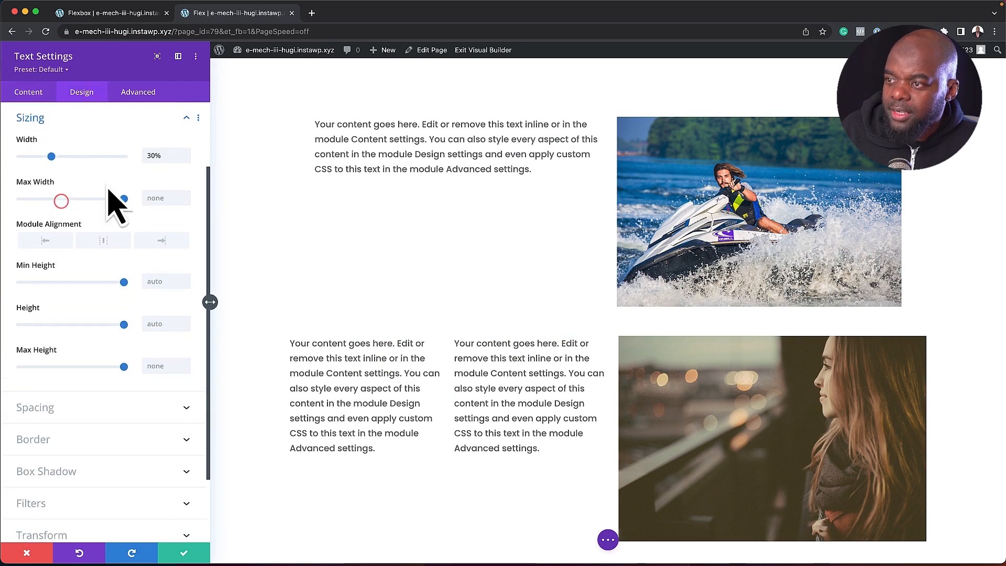
{"action": "type", "text": "40"}
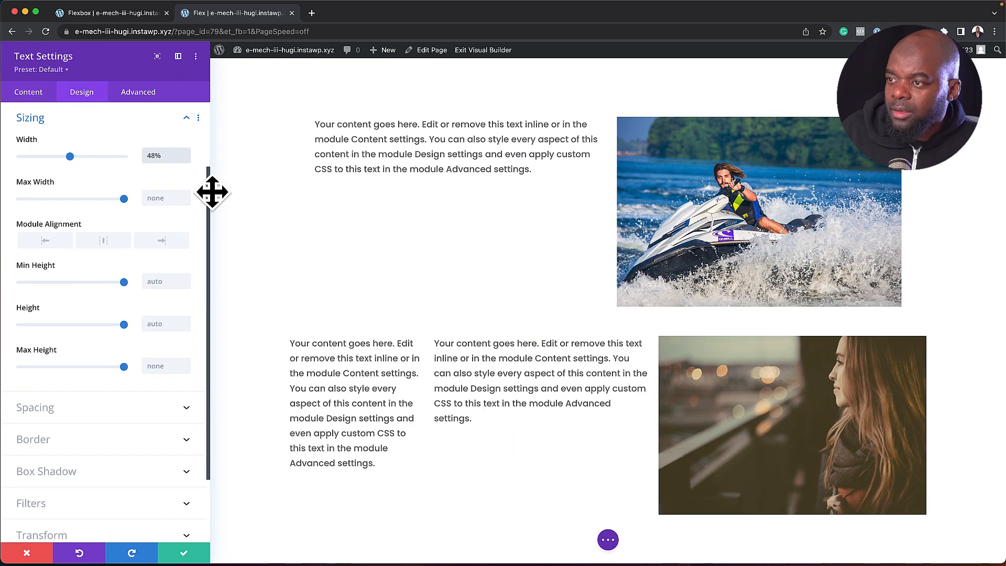
{"action": "left_click", "coordinate": [184, 553]}
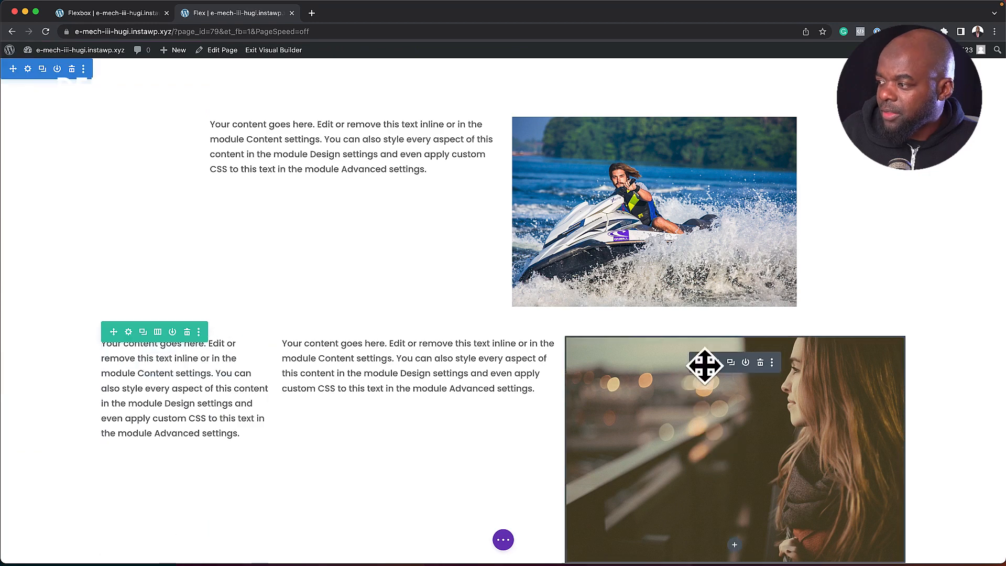
Step: Set the tablet width of the woman's image module to 100% in its sizing options and save the module
{"action": "left_click", "coordinate": [716, 363]}
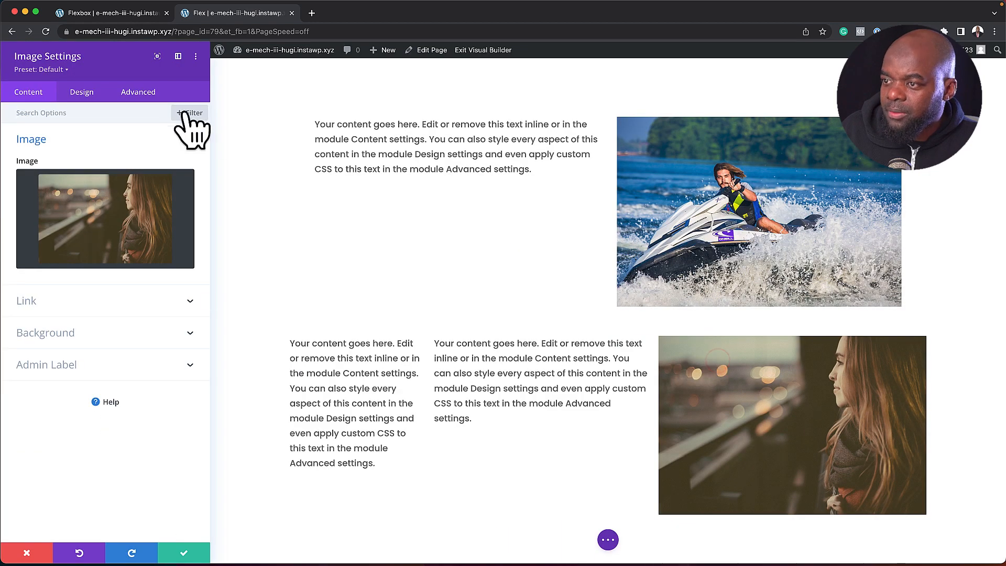
{"action": "left_click", "coordinate": [82, 92]}
{"action": "left_click", "coordinate": [68, 173]}
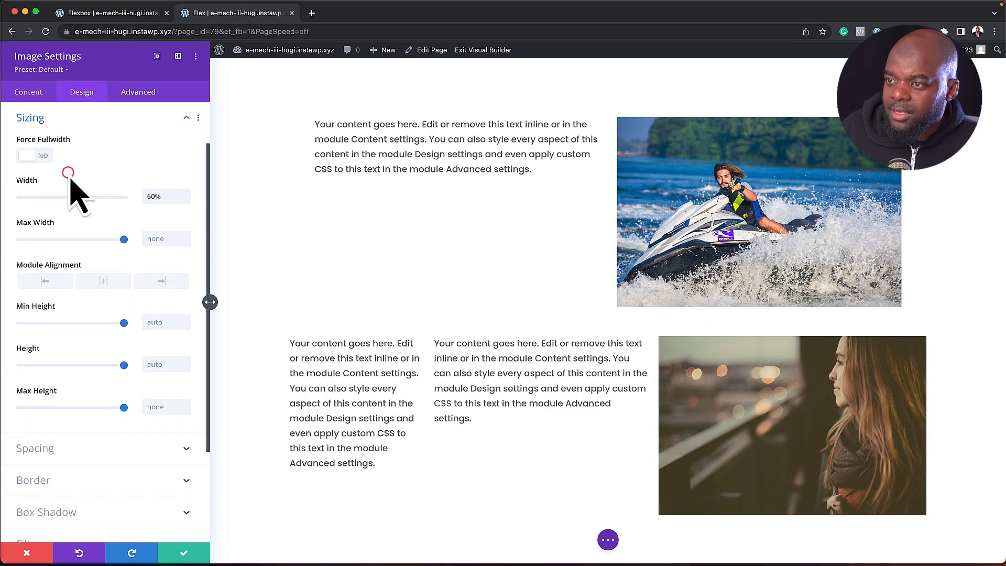
{"action": "left_click", "coordinate": [62, 179]}
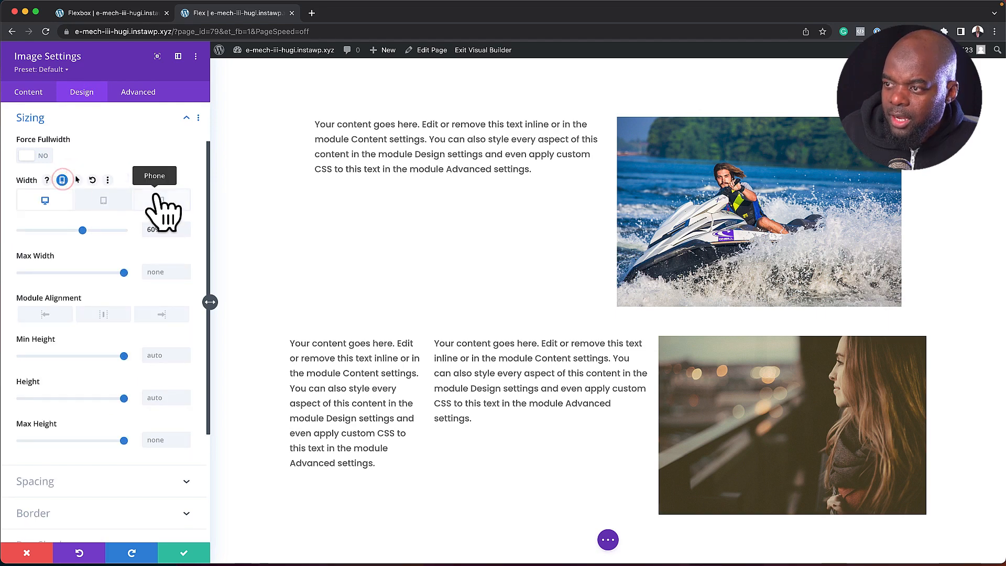
{"action": "left_click", "coordinate": [111, 199]}
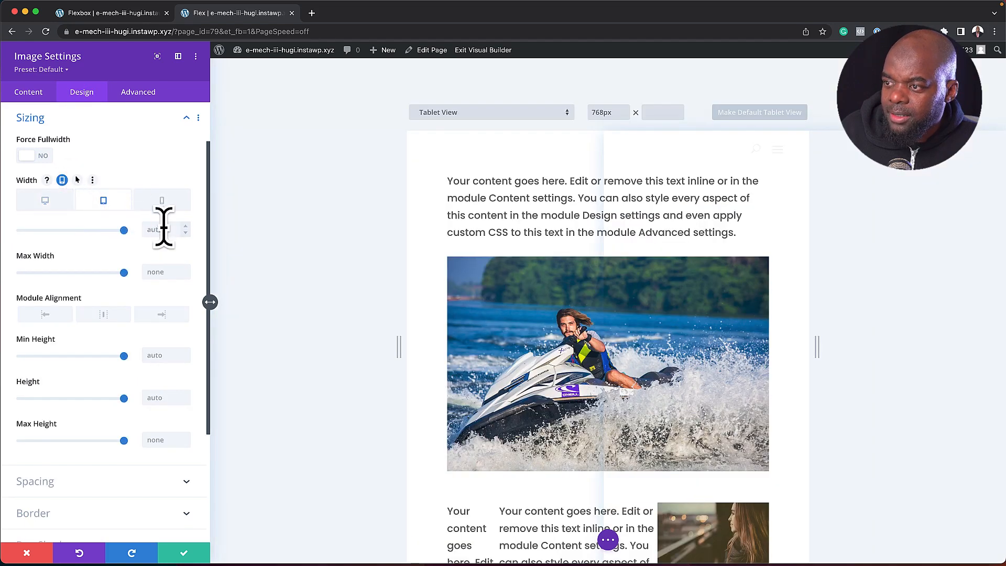
{"action": "type", "text": "100"}
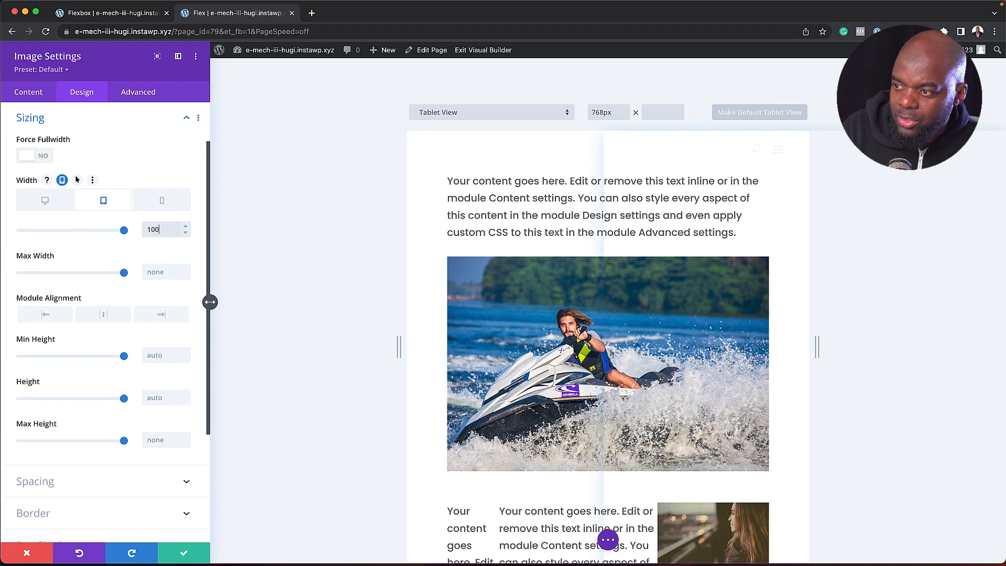
{"action": "type", "text": "%"}
{"action": "scroll", "coordinate": [604, 314], "scroll_direction": "down", "scroll_amount": 2}
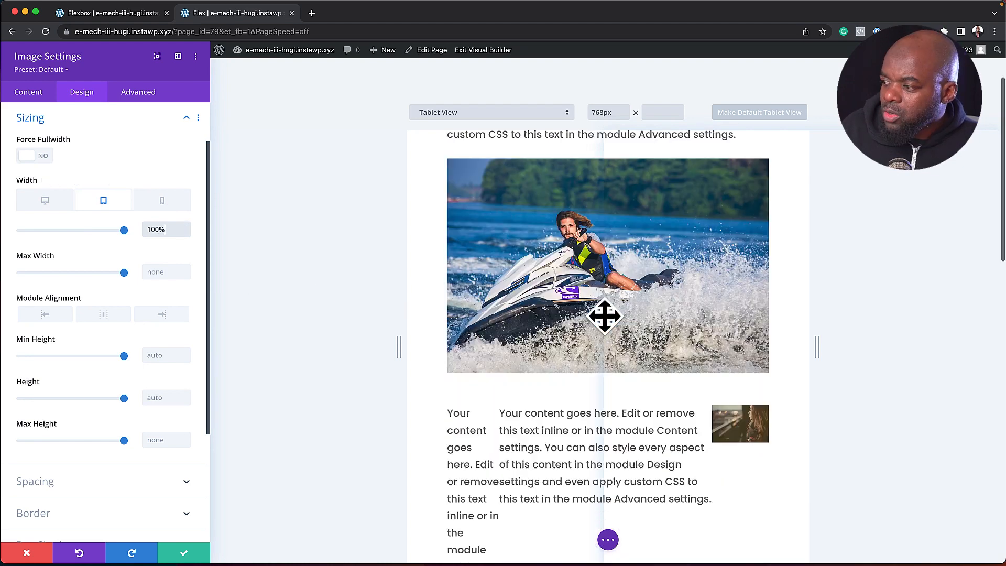
{"action": "scroll", "coordinate": [604, 314], "scroll_direction": "down", "scroll_amount": 2}
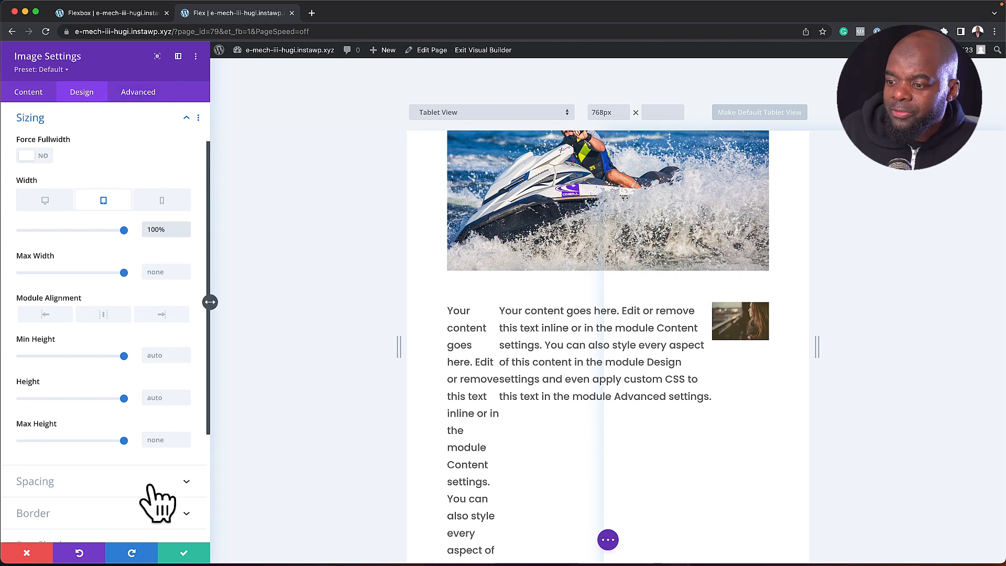
{"action": "left_click", "coordinate": [189, 553]}
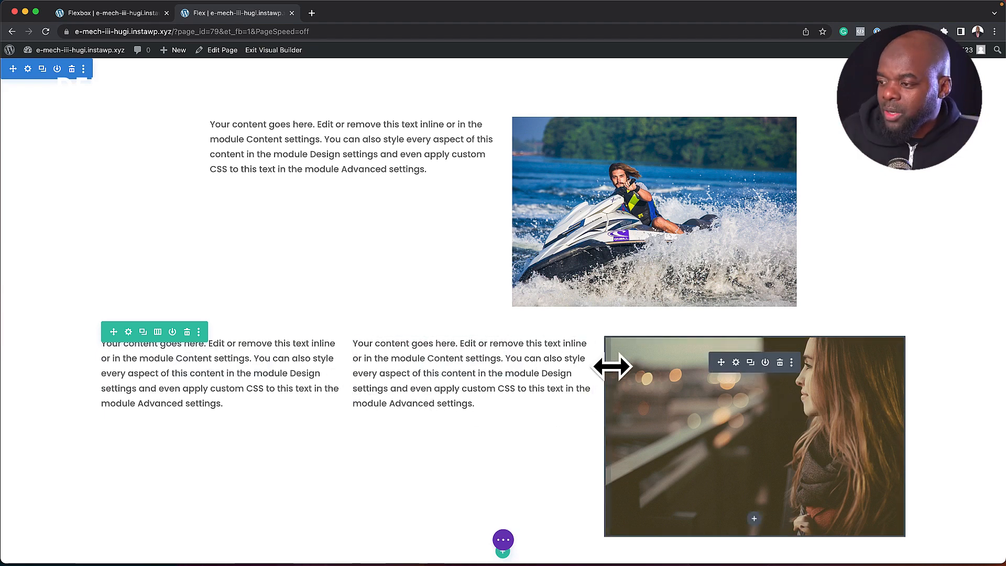
Step: Copy the flex-wrap: wrap; snippet from the Flexbox page and add it to the column's tablet custom CSS below display: flex;
{"action": "left_click", "coordinate": [128, 331]}
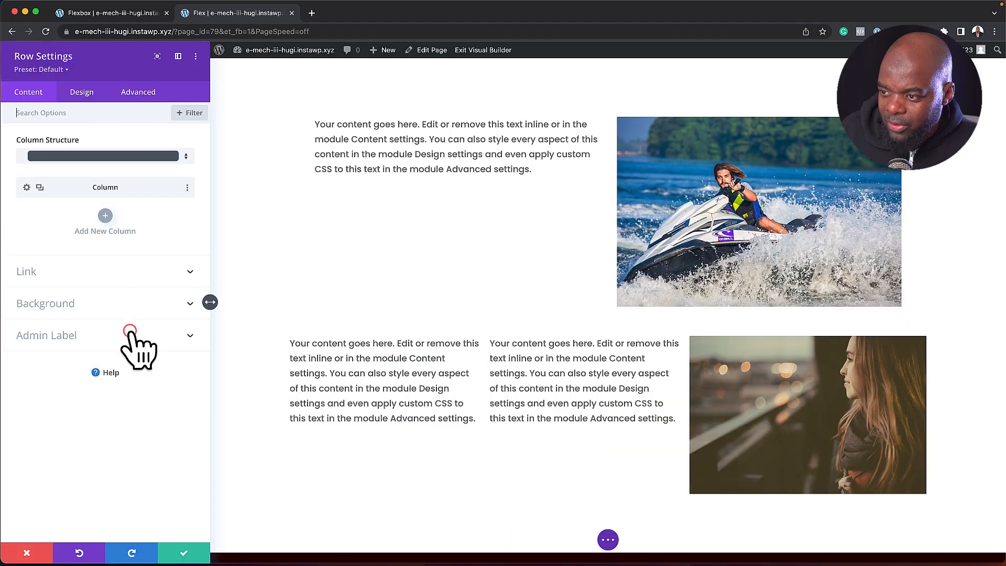
{"action": "left_click", "coordinate": [26, 187]}
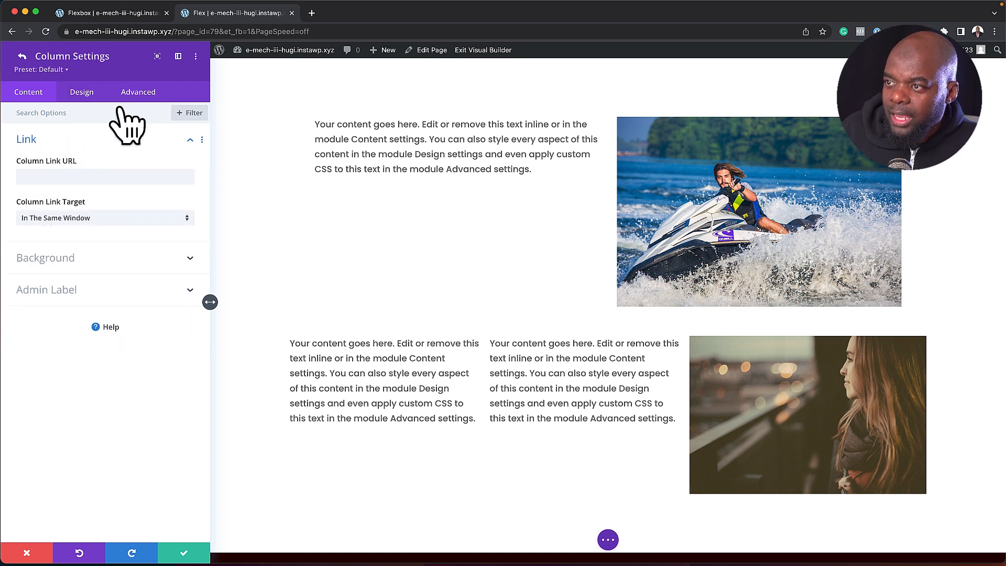
{"action": "left_click", "coordinate": [128, 93]}
{"action": "left_click", "coordinate": [47, 169]}
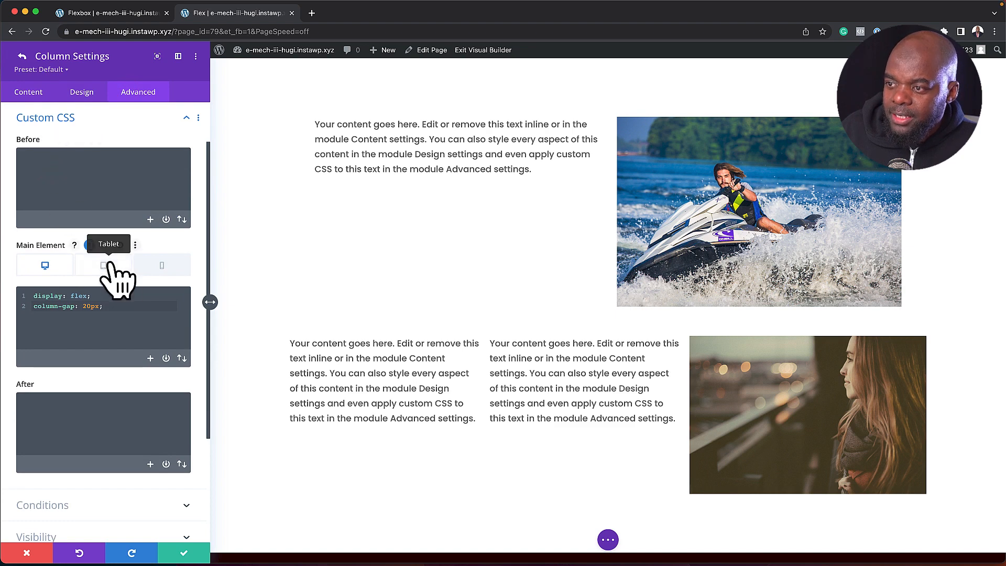
{"action": "left_click", "coordinate": [106, 265]}
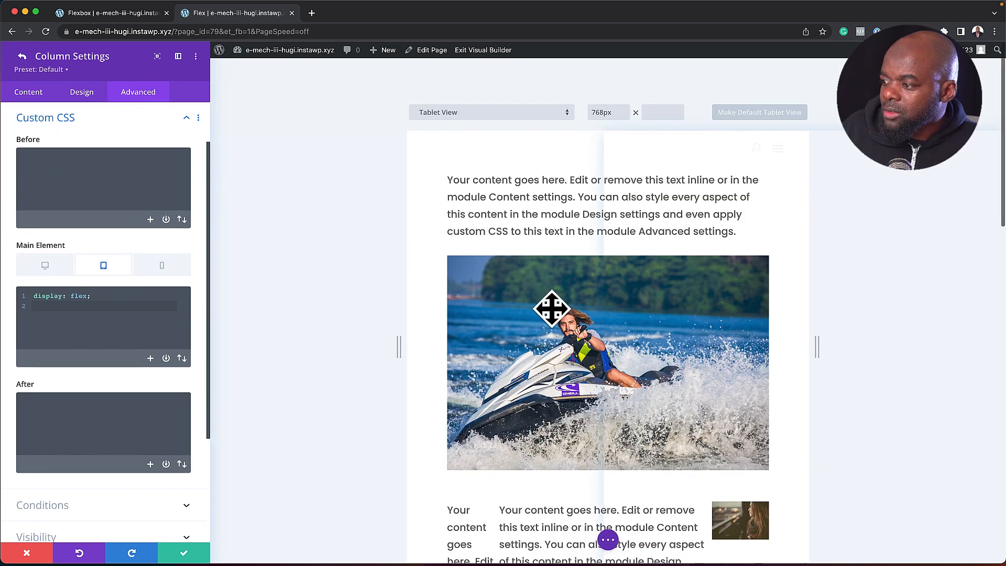
{"action": "scroll", "coordinate": [551, 307], "scroll_direction": "down", "scroll_amount": 3}
{"action": "scroll", "coordinate": [551, 308], "scroll_direction": "down", "scroll_amount": 2}
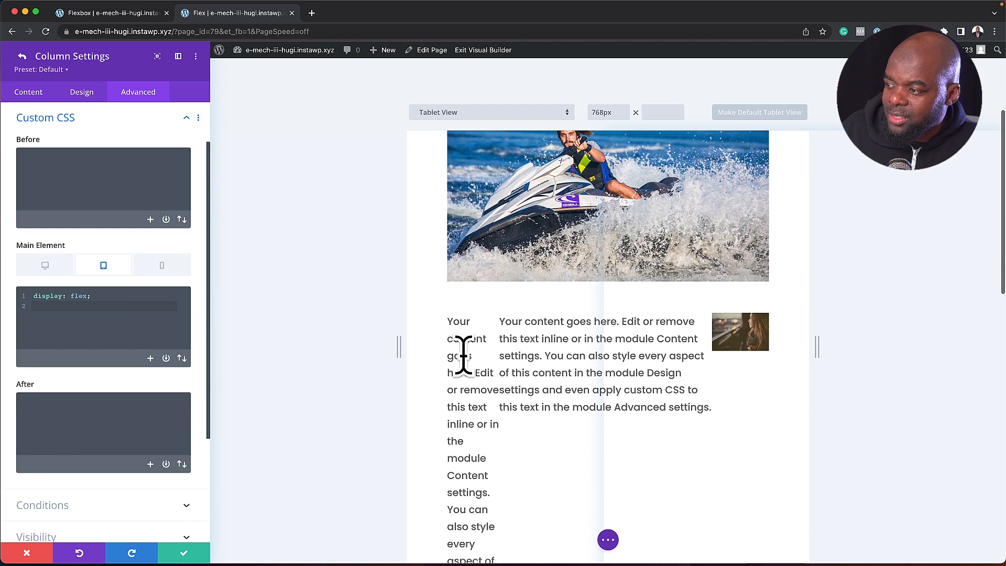
{"action": "left_click", "coordinate": [132, 16]}
{"action": "scroll", "coordinate": [184, 236], "scroll_direction": "up", "scroll_amount": 5}
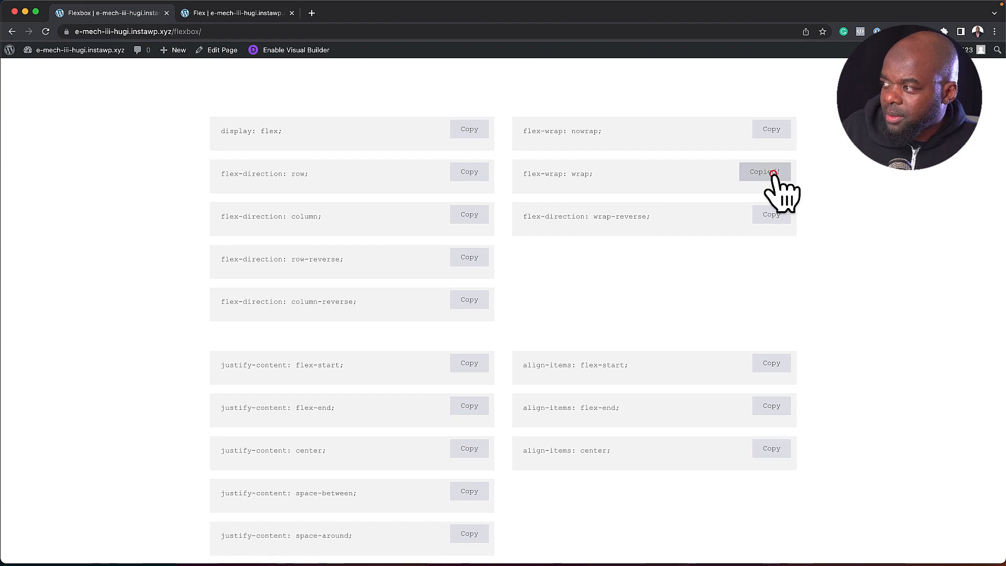
{"action": "left_click", "coordinate": [265, 13]}
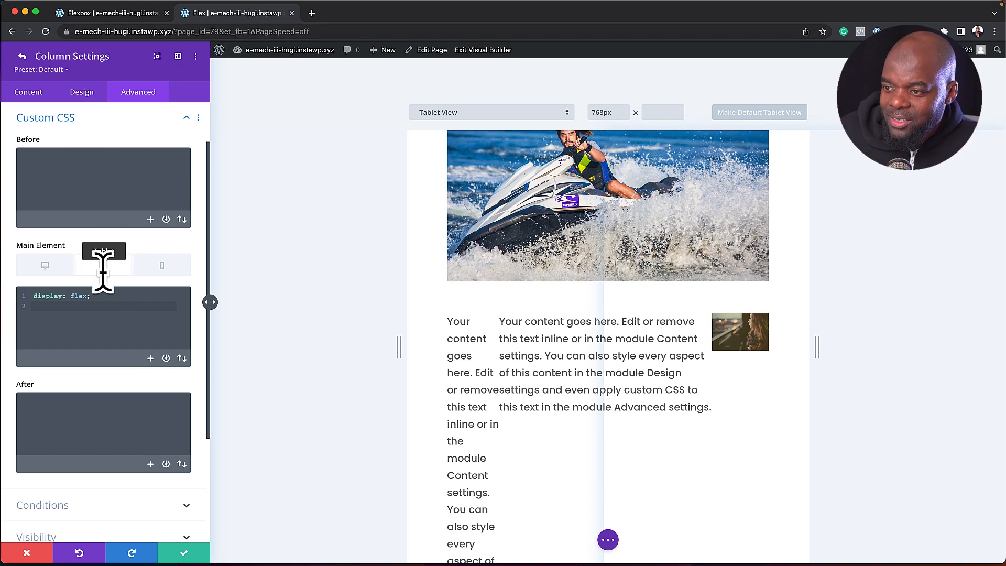
{"action": "type", "text": "flex-wrap: wrap;"}
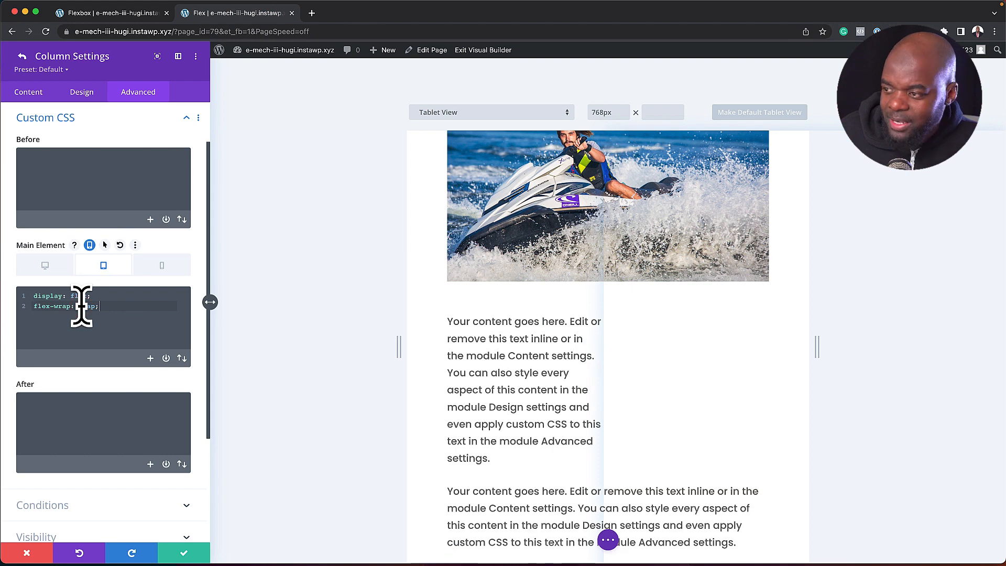
Step: Check the wrapped text and image modules in the tablet preview and save the column settings
{"action": "scroll", "coordinate": [516, 304], "scroll_direction": "down", "scroll_amount": 3}
{"action": "scroll", "coordinate": [521, 296], "scroll_direction": "down", "scroll_amount": 3}
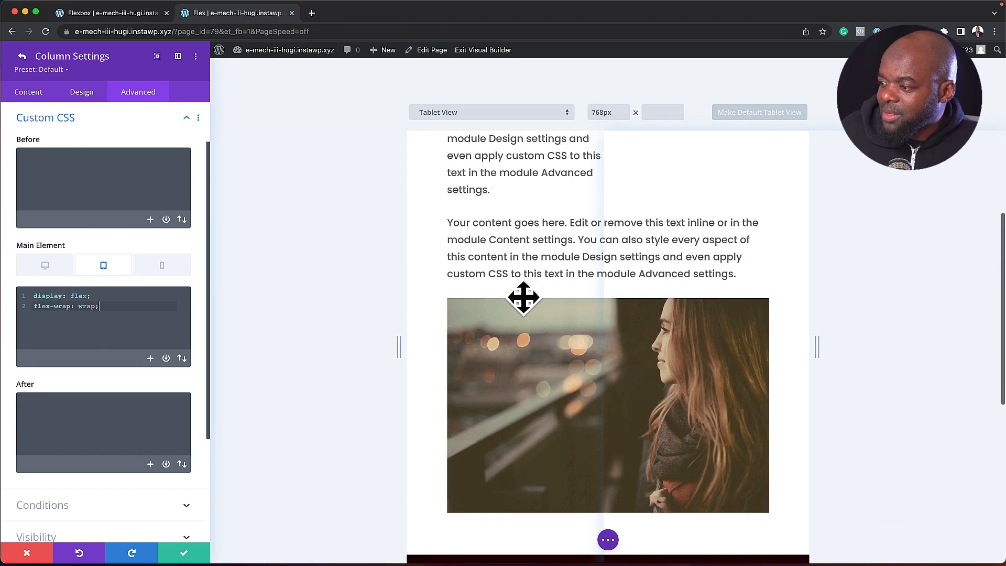
{"action": "scroll", "coordinate": [524, 236], "scroll_direction": "up", "scroll_amount": 2}
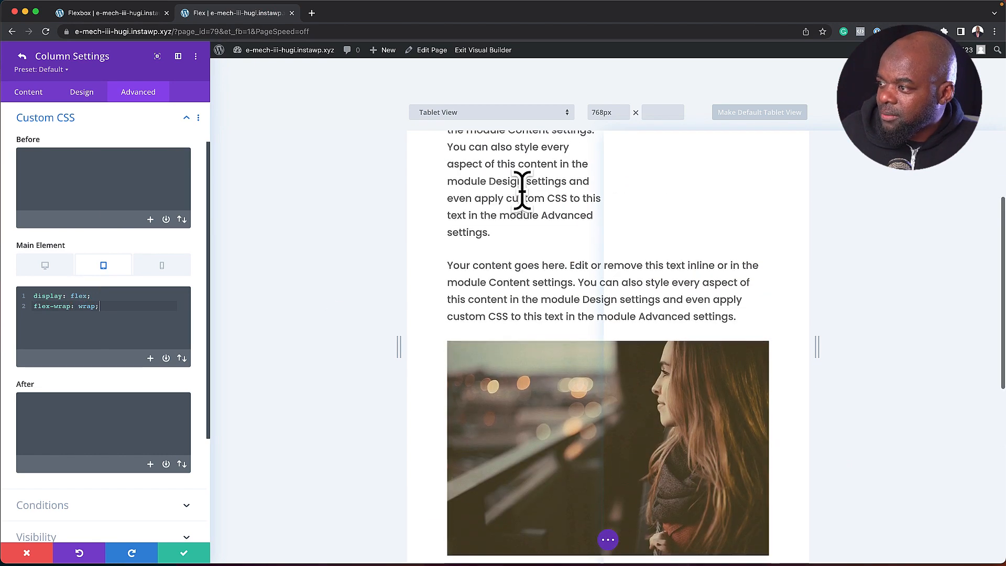
{"action": "scroll", "coordinate": [521, 195], "scroll_direction": "up", "scroll_amount": 1}
{"action": "scroll", "coordinate": [621, 381], "scroll_direction": "up", "scroll_amount": 3}
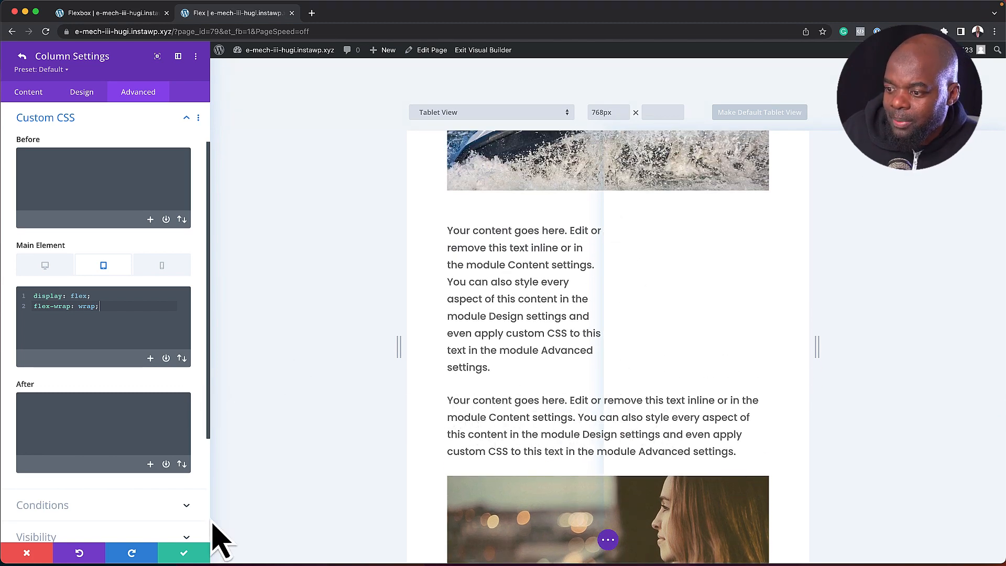
{"action": "left_click", "coordinate": [181, 552]}
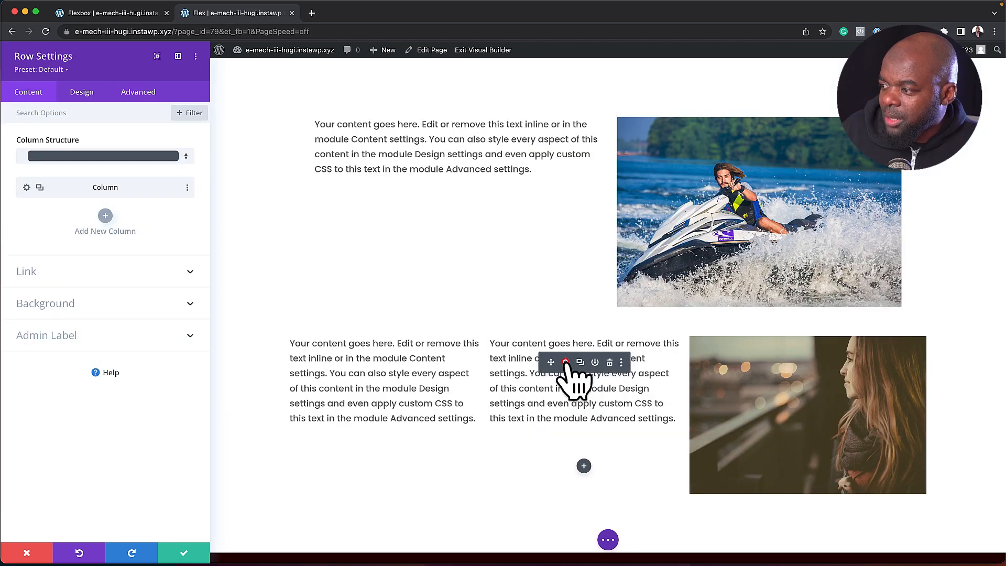
Step: Set the second text module's tablet width to 48% in its sizing options
{"action": "left_click", "coordinate": [565, 363]}
{"action": "left_click", "coordinate": [83, 95]}
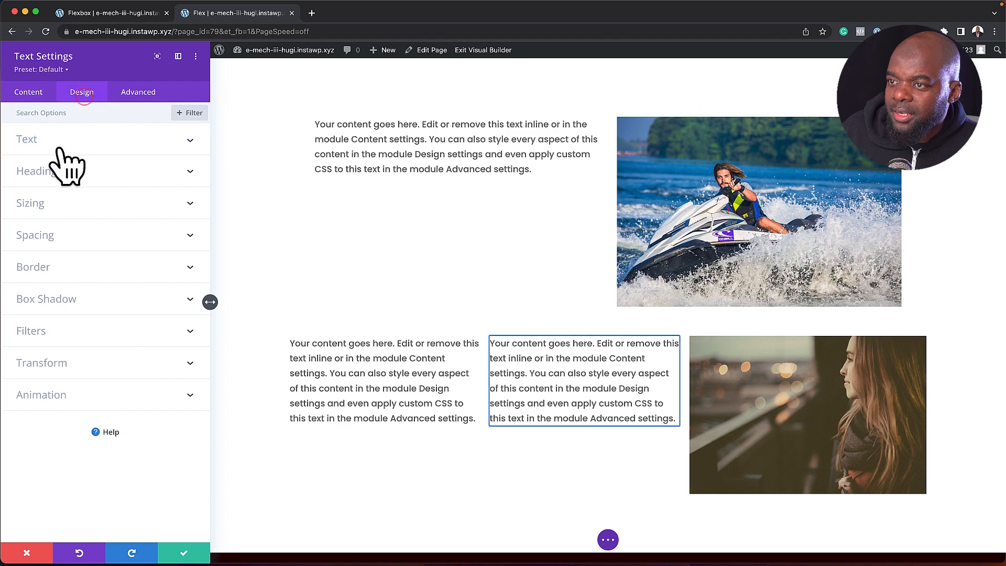
{"action": "left_click", "coordinate": [52, 203]}
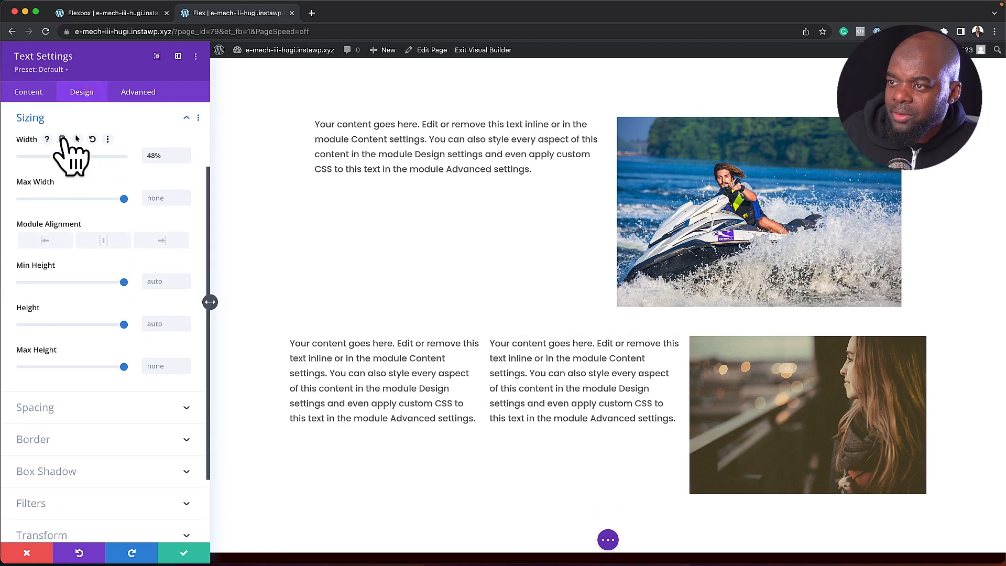
{"action": "left_click", "coordinate": [61, 139]}
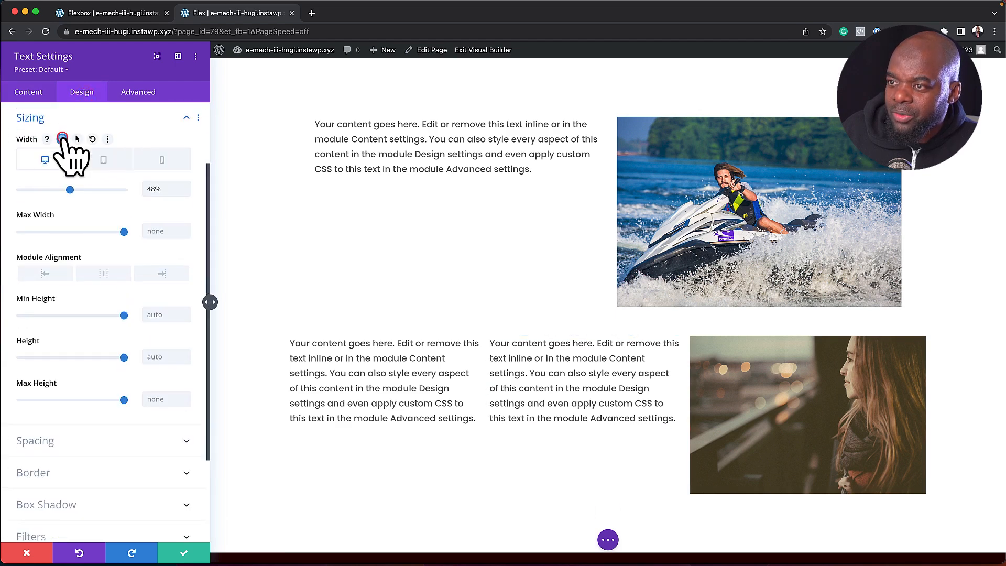
{"action": "left_click", "coordinate": [112, 158]}
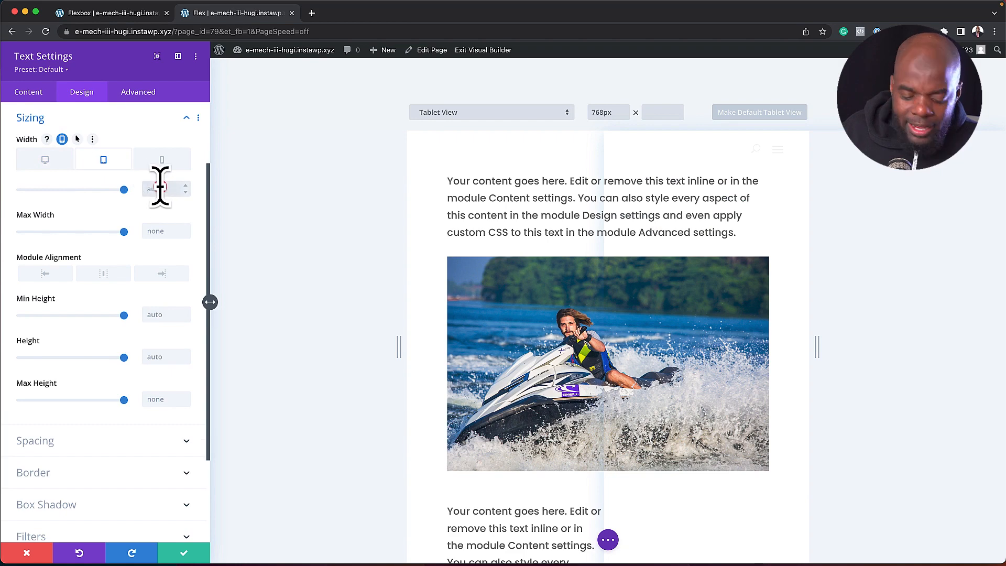
{"action": "type", "text": "48%"}
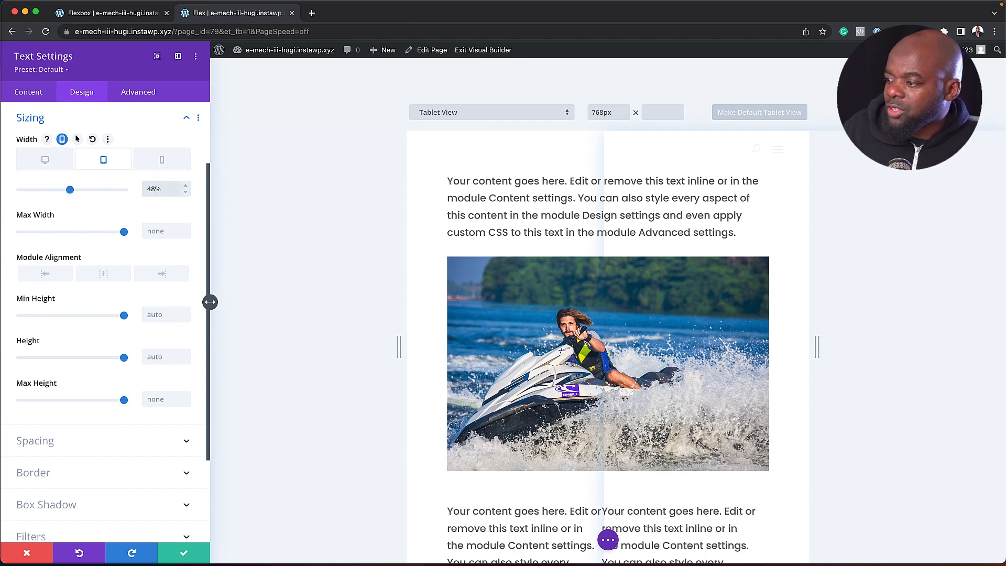
Step: Examine how the two text modules and the woman's image are arranged in the tablet preview
{"action": "scroll", "coordinate": [633, 395], "scroll_direction": "down", "scroll_amount": 5}
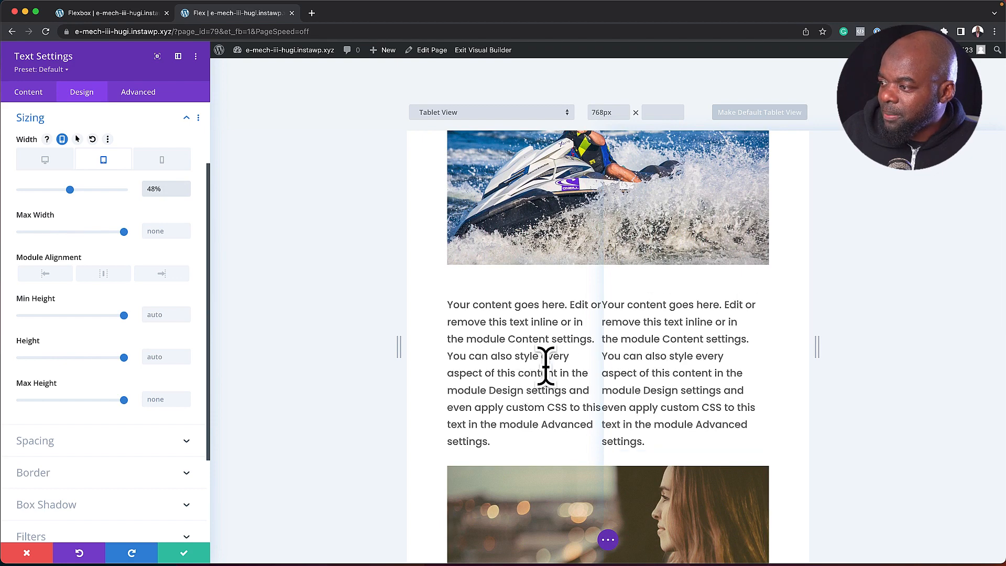
{"action": "scroll", "coordinate": [529, 390], "scroll_direction": "down", "scroll_amount": 3}
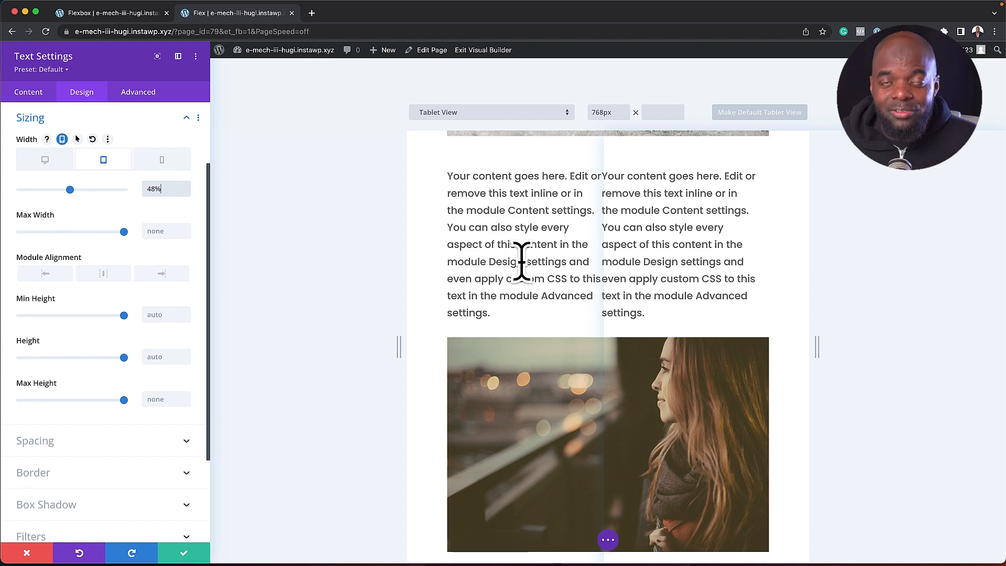
{"action": "scroll", "coordinate": [548, 244], "scroll_direction": "up", "scroll_amount": 6}
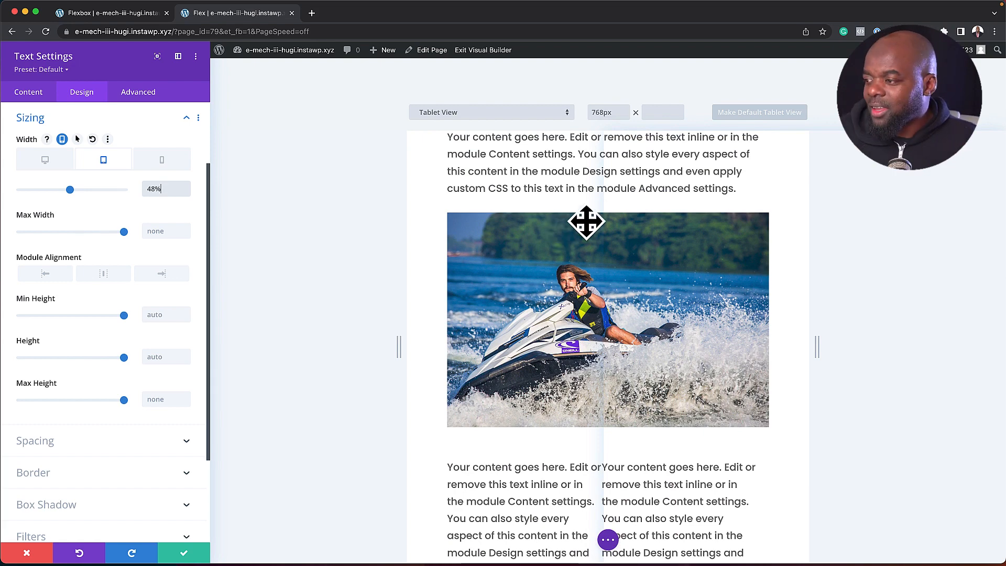
{"action": "scroll", "coordinate": [739, 337], "scroll_direction": "down", "scroll_amount": 5}
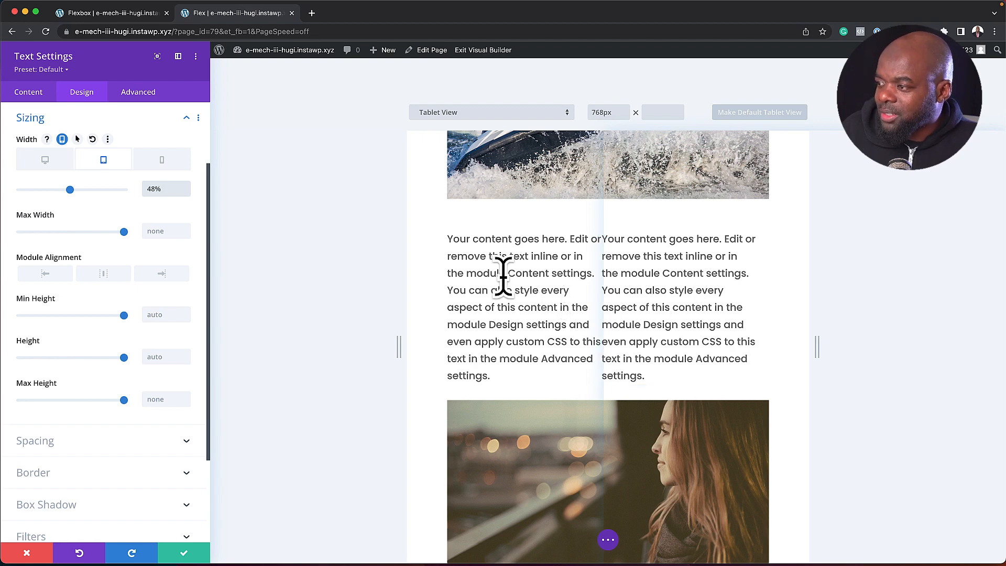
{"action": "scroll", "coordinate": [666, 411], "scroll_direction": "down", "scroll_amount": 1}
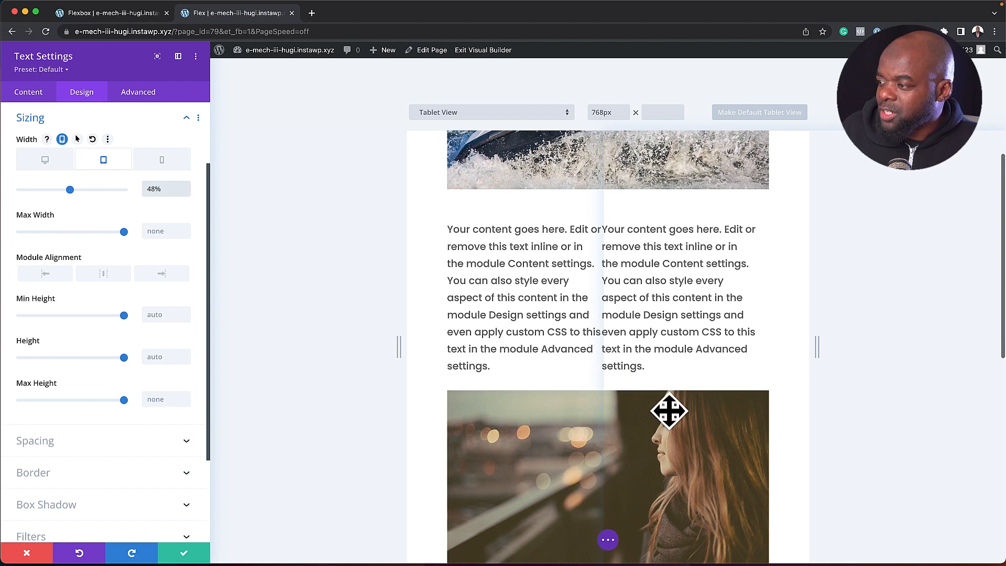
{"action": "scroll", "coordinate": [669, 411], "scroll_direction": "down", "scroll_amount": 5}
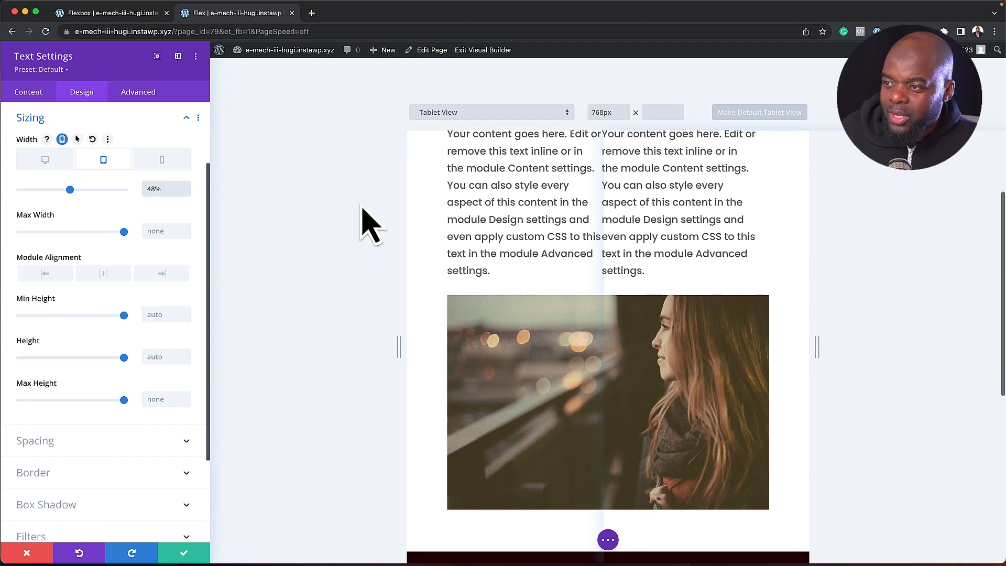
{"action": "left_click", "coordinate": [183, 193]}
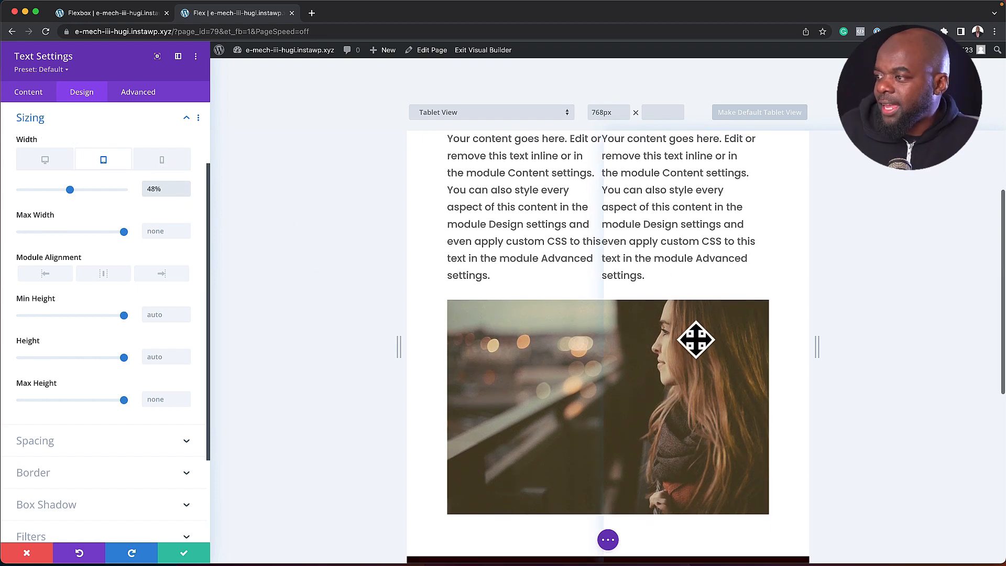
{"action": "scroll", "coordinate": [695, 338], "scroll_direction": "up", "scroll_amount": 5}
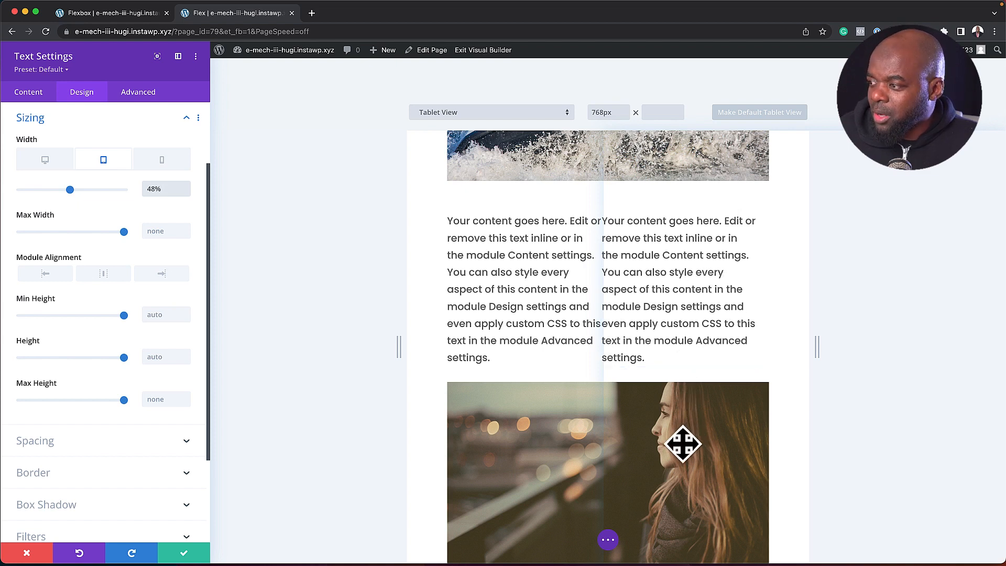
Step: Review the row's modules in the phone preview and save the second text module's settings
{"action": "left_click", "coordinate": [164, 160]}
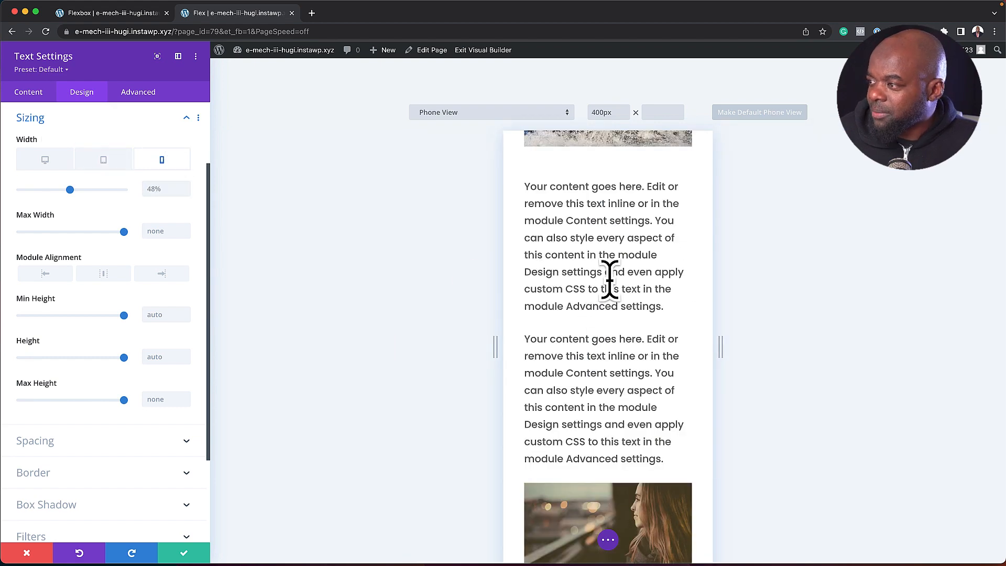
{"action": "scroll", "coordinate": [609, 280], "scroll_direction": "down", "scroll_amount": 2}
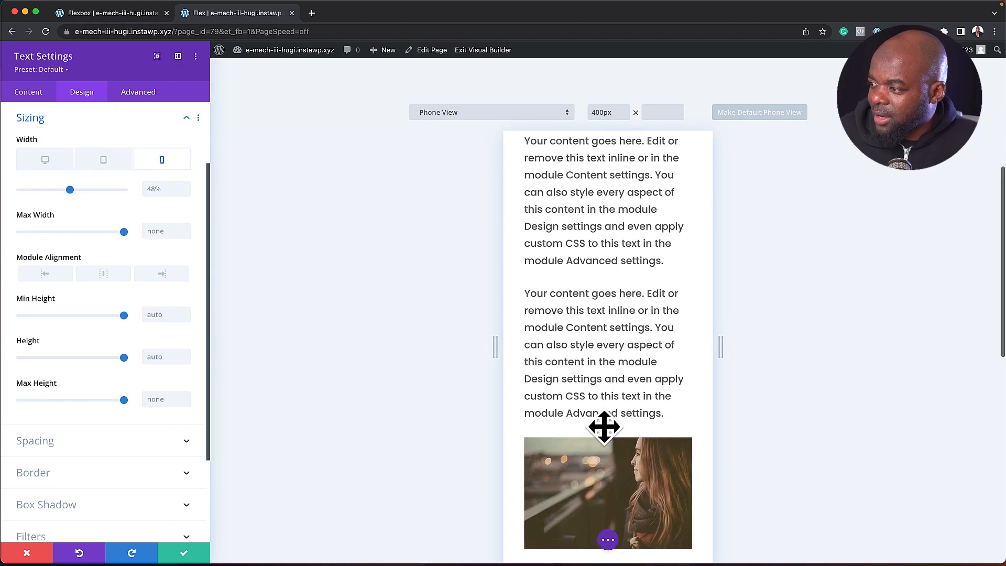
{"action": "scroll", "coordinate": [604, 427], "scroll_direction": "down", "scroll_amount": 4}
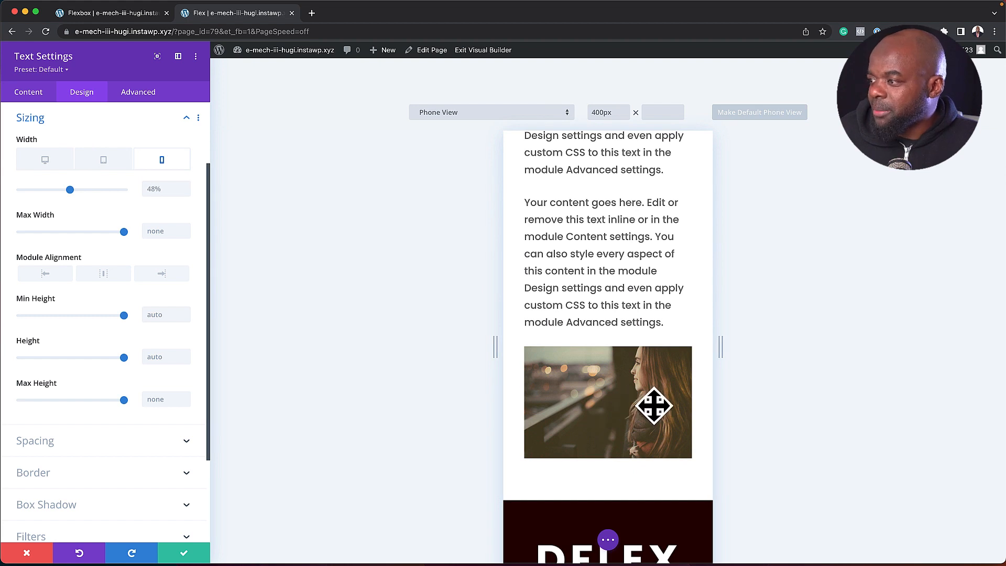
{"action": "scroll", "coordinate": [653, 405], "scroll_direction": "up", "scroll_amount": 8}
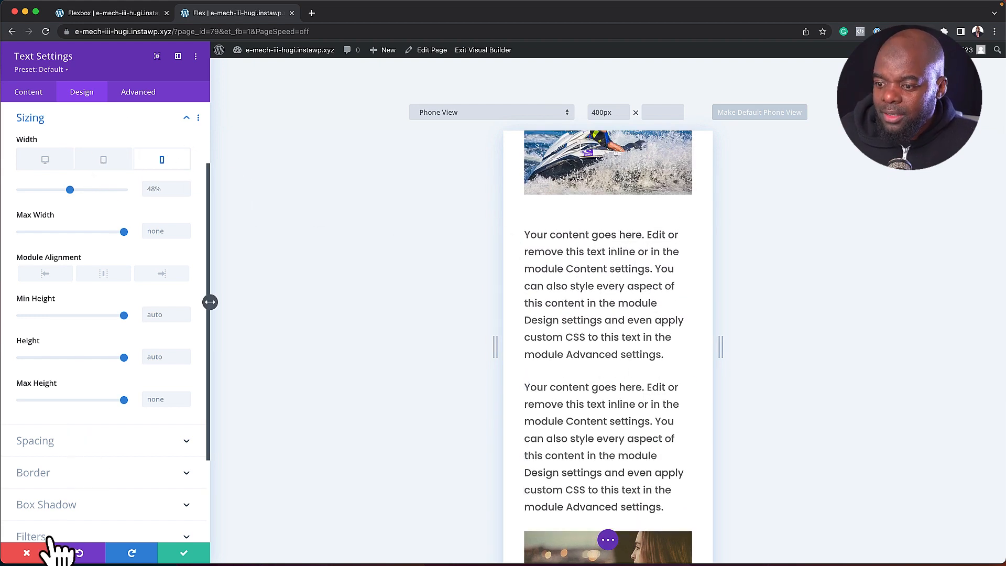
{"action": "left_click", "coordinate": [183, 554]}
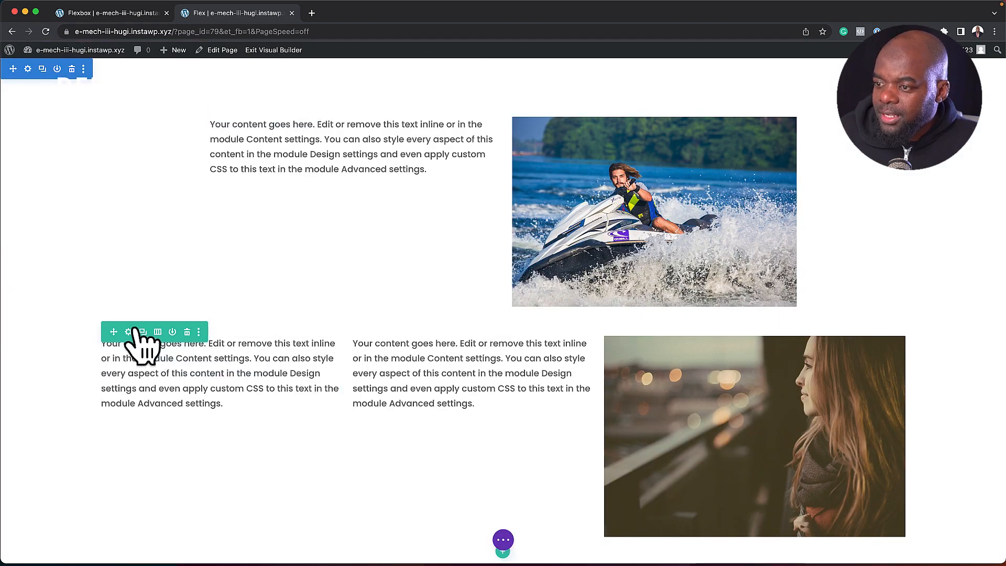
Step: Open the phone version of the column's main element custom CSS
{"action": "left_click", "coordinate": [129, 331]}
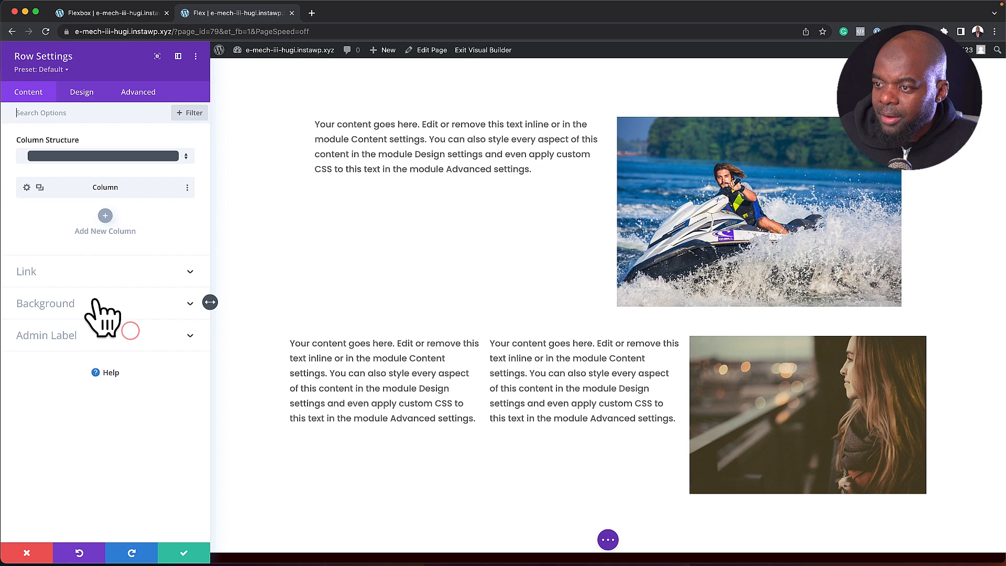
{"action": "left_click", "coordinate": [26, 187]}
{"action": "left_click", "coordinate": [136, 90]}
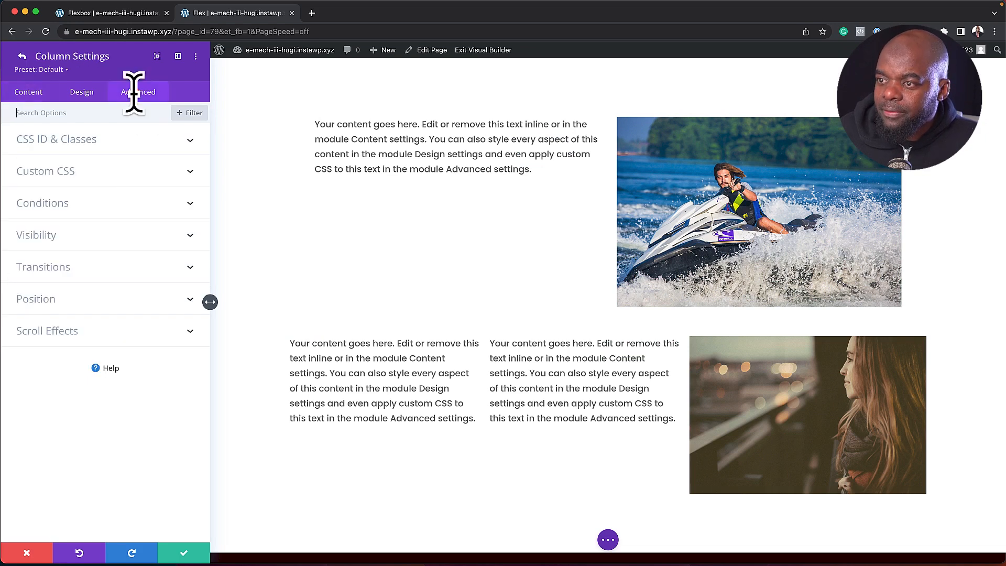
{"action": "left_click", "coordinate": [72, 177]}
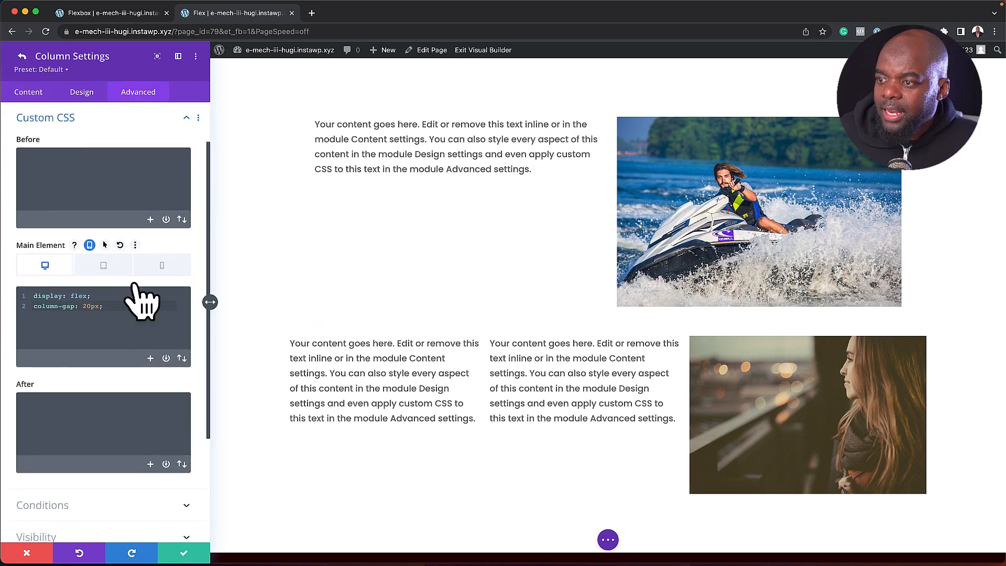
{"action": "left_click", "coordinate": [160, 265]}
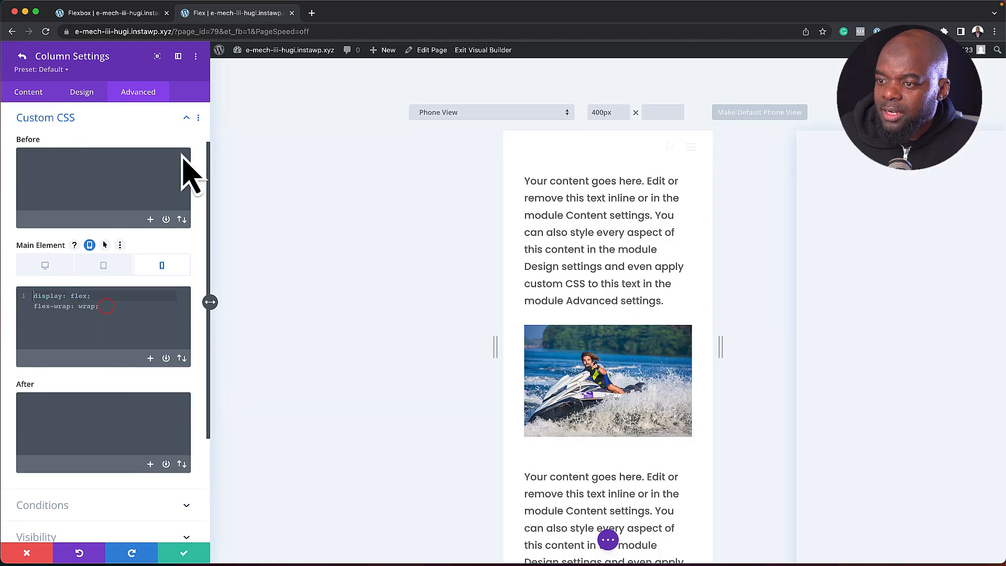
Step: Try the display: flex; snippet from the Flexbox page in the column's phone custom CSS
{"action": "left_click", "coordinate": [146, 14]}
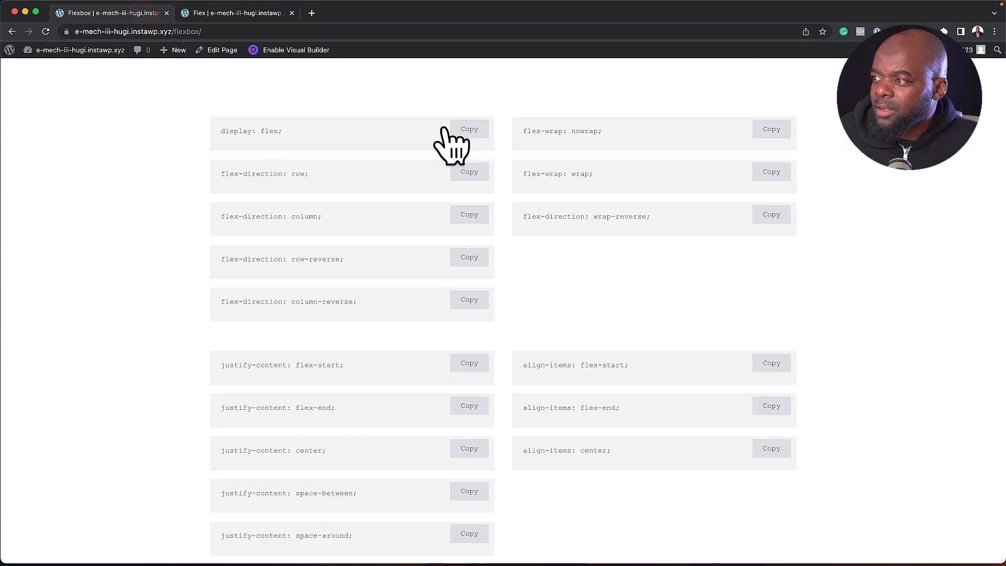
{"action": "left_click", "coordinate": [469, 130]}
{"action": "left_click", "coordinate": [215, 15]}
{"action": "left_click", "coordinate": [53, 283]}
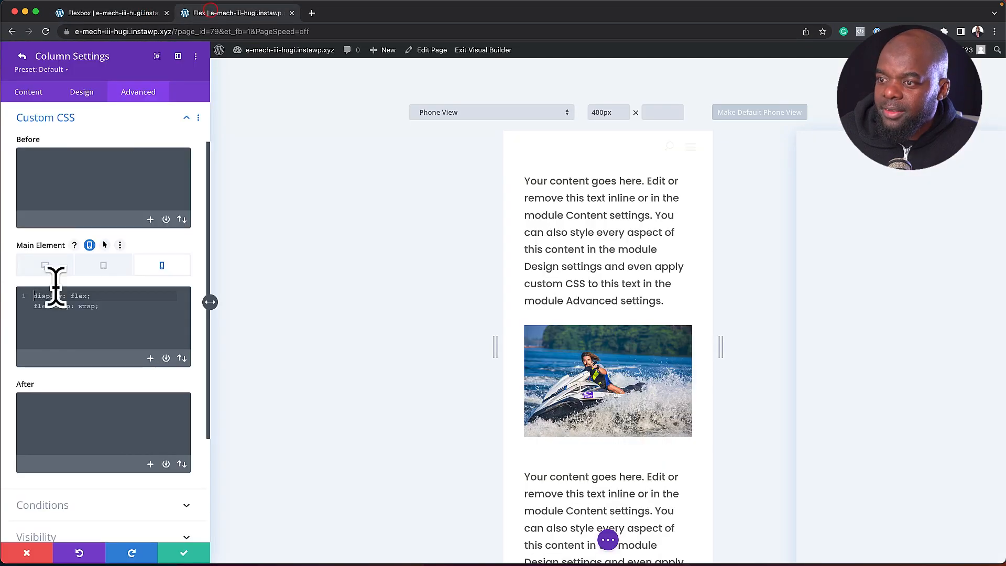
{"action": "key", "text": "super+v"}
{"action": "left_click", "coordinate": [147, 14]}
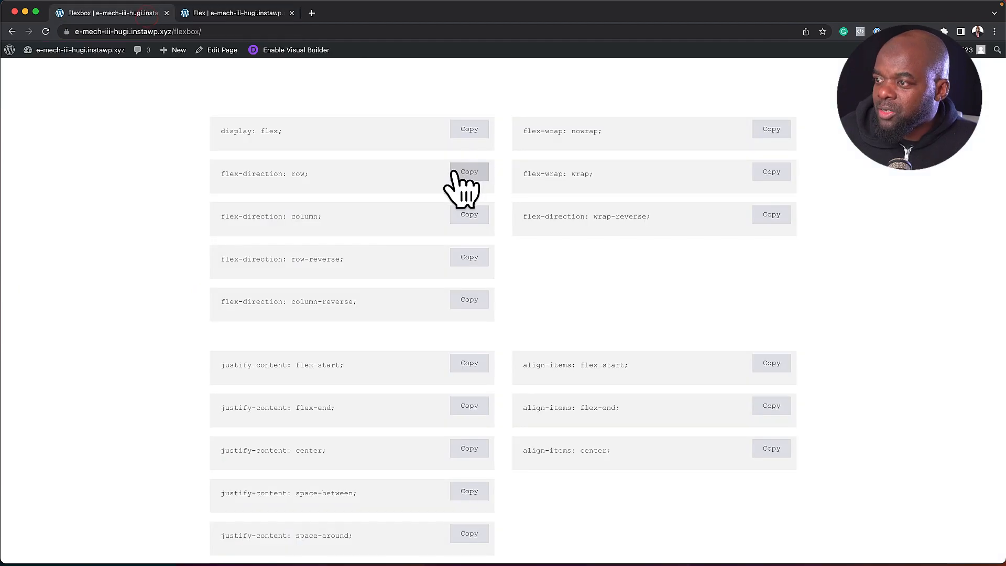
{"action": "key", "text": "ctrl+Tab"}
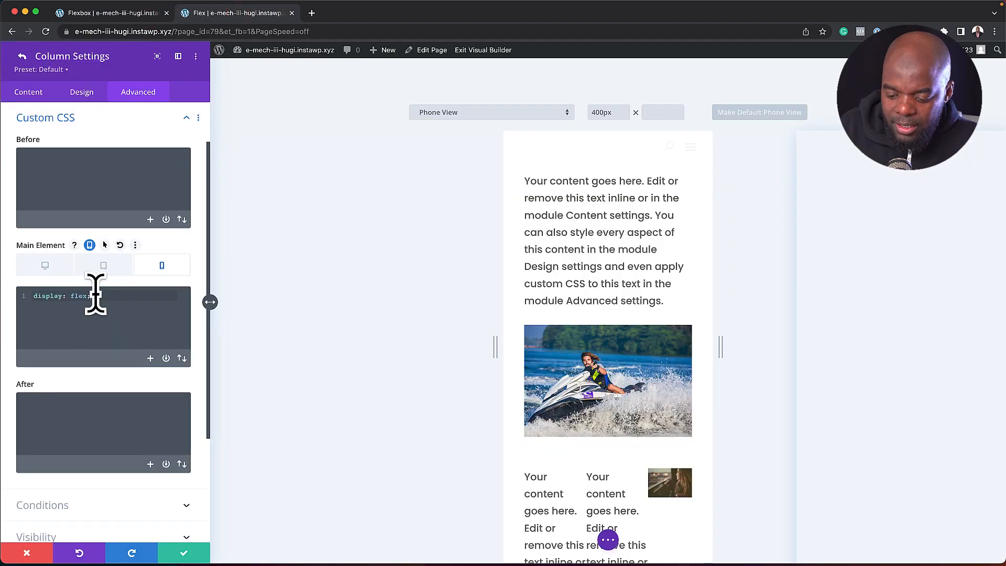
{"action": "key", "text": "super+v"}
{"action": "scroll", "coordinate": [659, 399], "scroll_direction": "down", "scroll_amount": 3}
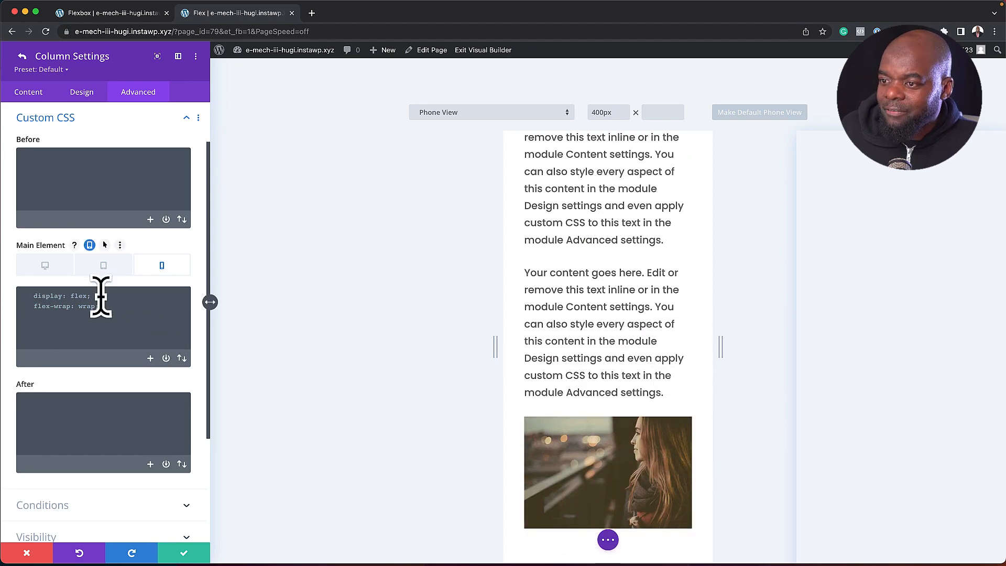
Step: Copy display: flex; and flex-direction: column-reverse; from the Flexbox page into the column's phone custom CSS
{"action": "key", "text": "ctrl+shift+Tab"}
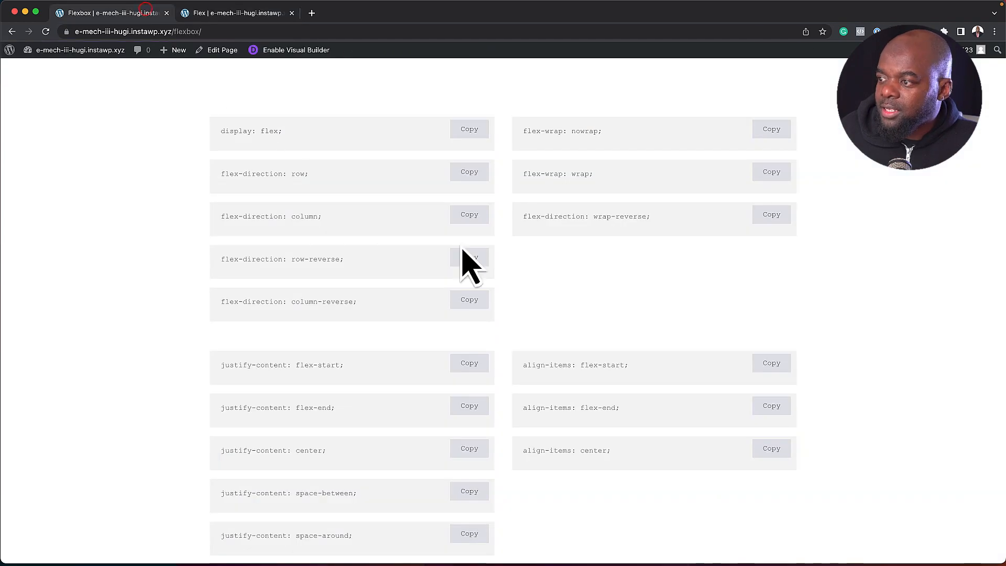
{"action": "left_click", "coordinate": [468, 299]}
{"action": "left_click", "coordinate": [269, 14]}
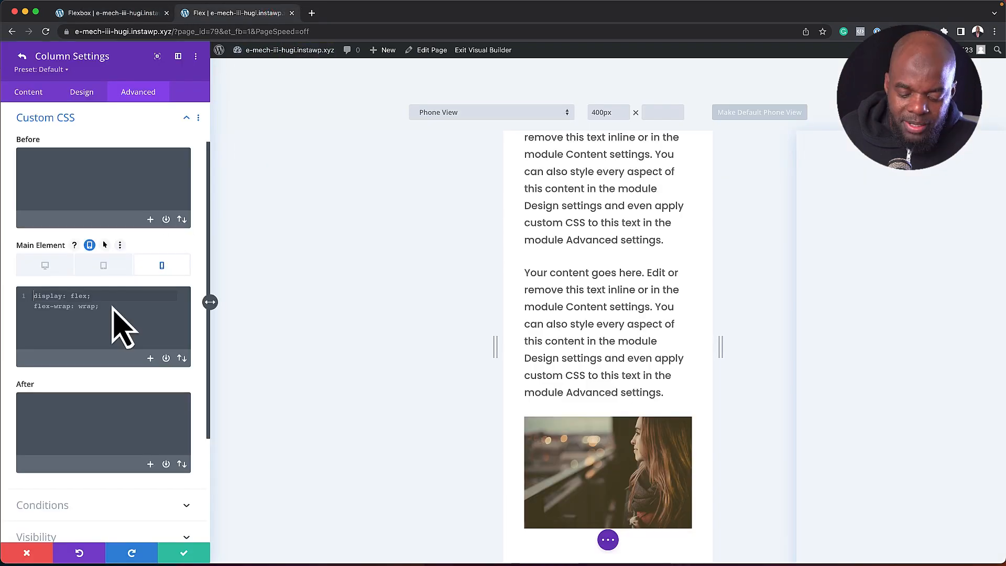
{"action": "left_click", "coordinate": [467, 133]}
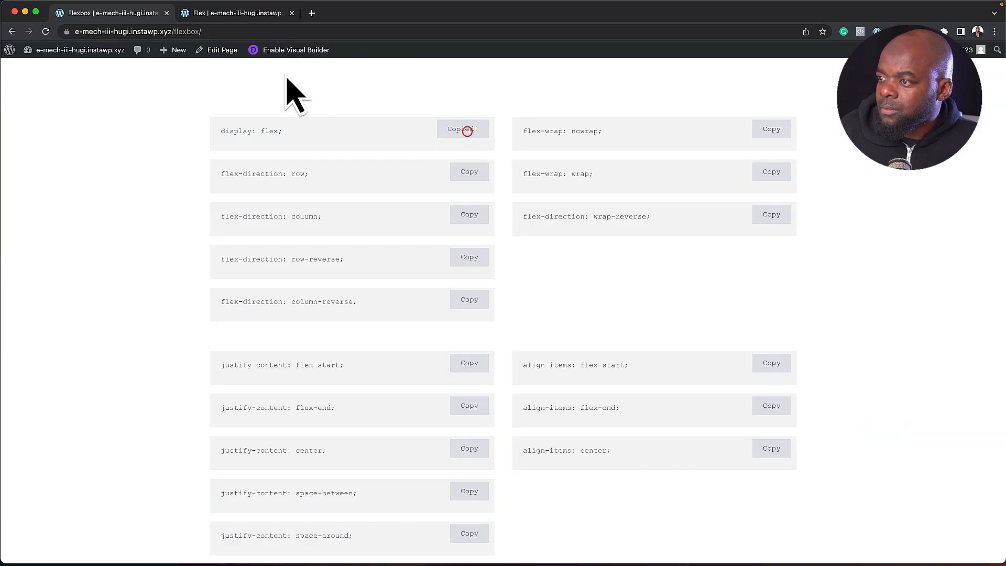
{"action": "left_click", "coordinate": [201, 14]}
{"action": "key", "text": "ctrl+v"}
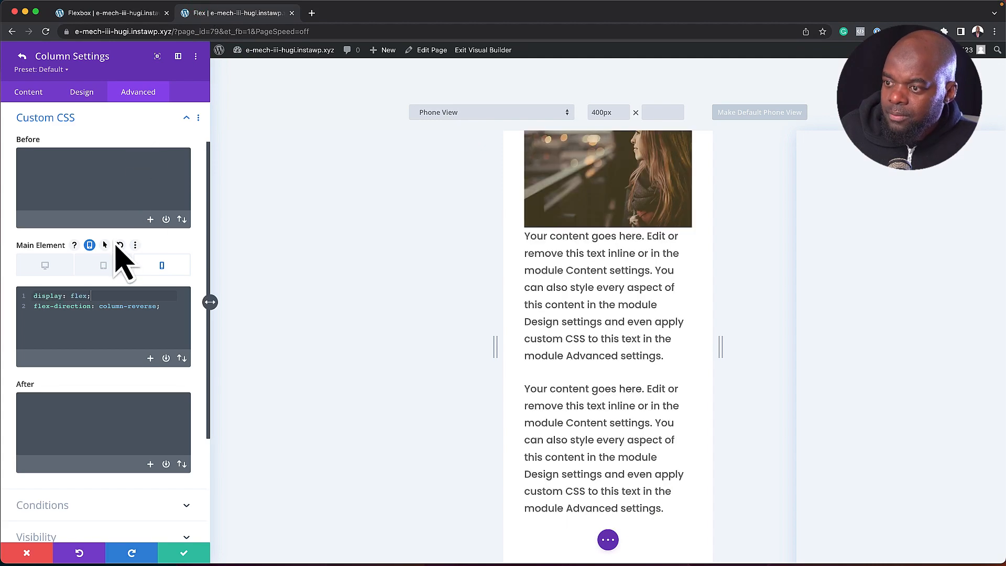
Step: Compare the column's flex layout in the phone, tablet and desktop views and save the column settings
{"action": "scroll", "coordinate": [558, 272], "scroll_direction": "up", "scroll_amount": 2}
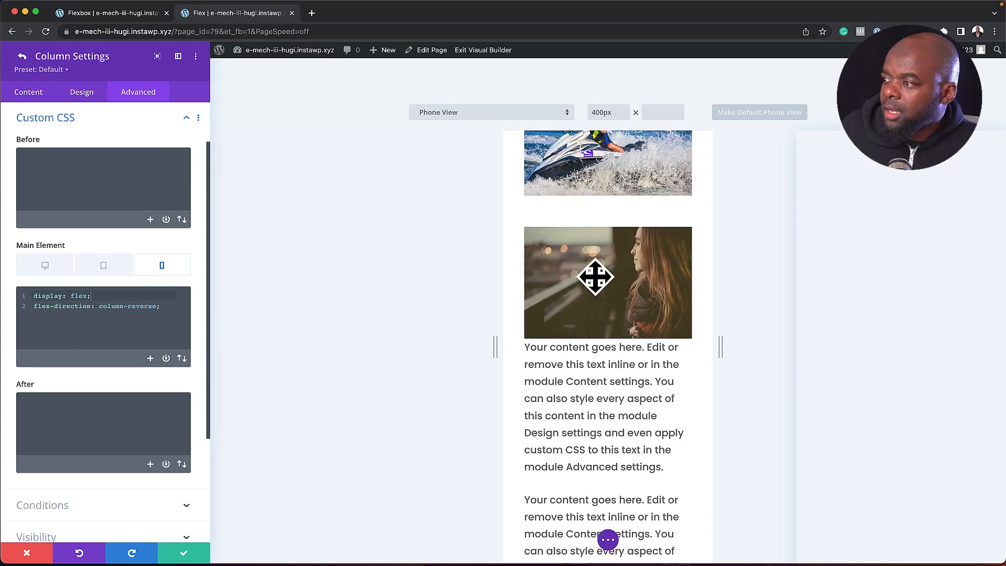
{"action": "scroll", "coordinate": [576, 356], "scroll_direction": "down", "scroll_amount": 5}
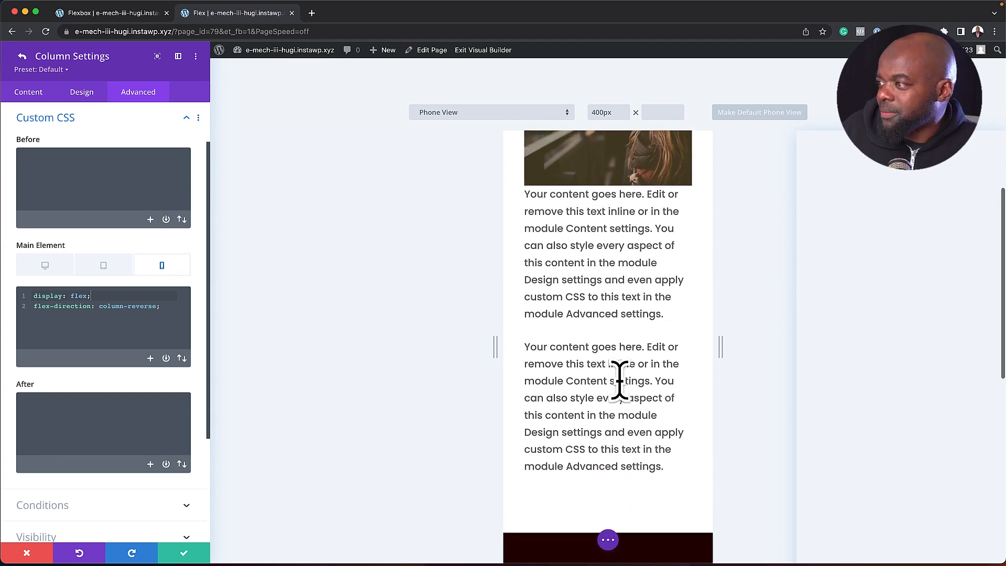
{"action": "scroll", "coordinate": [619, 382], "scroll_direction": "up", "scroll_amount": 5}
{"action": "left_click", "coordinate": [112, 263]}
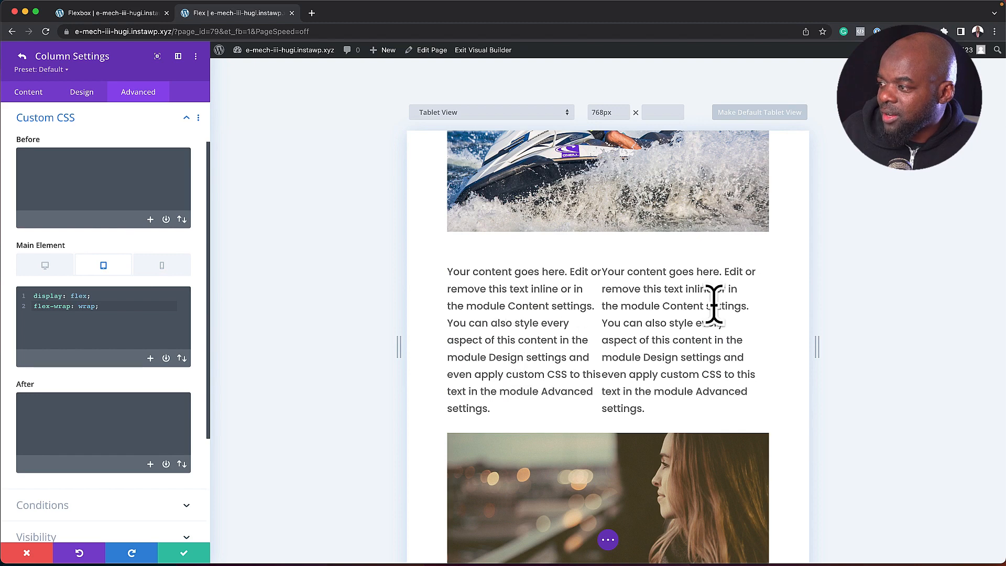
{"action": "scroll", "coordinate": [678, 401], "scroll_direction": "down", "scroll_amount": 4}
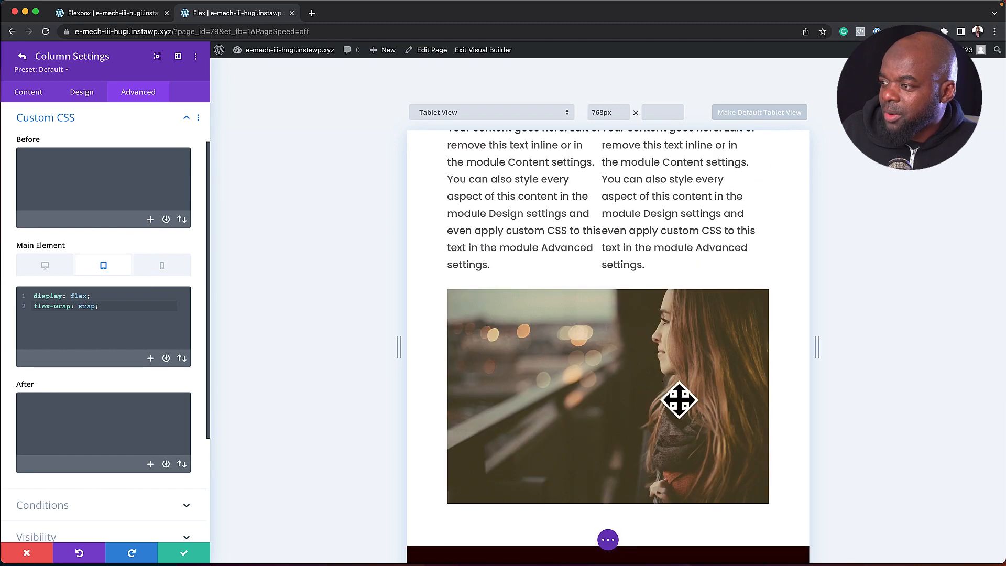
{"action": "left_click", "coordinate": [46, 266]}
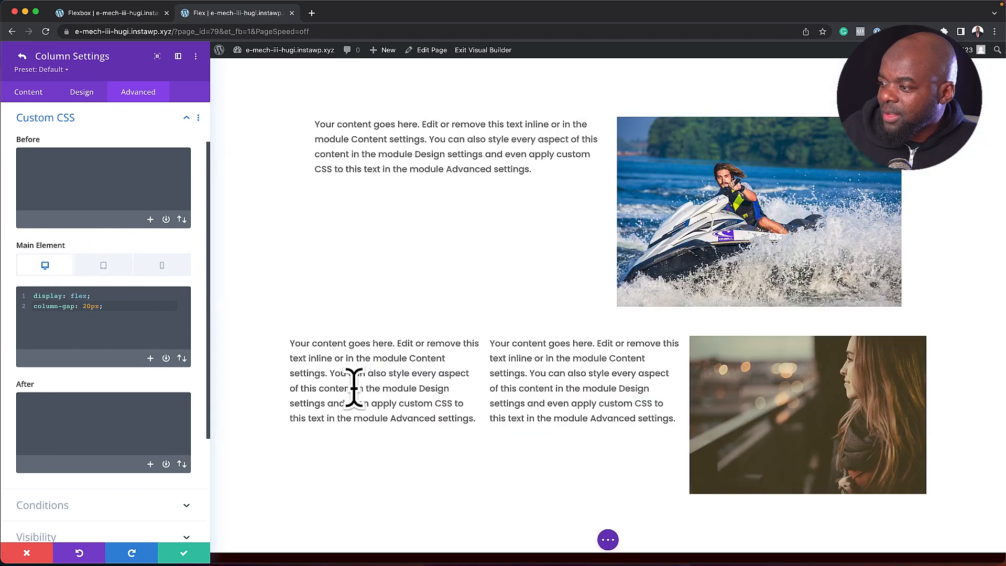
{"action": "left_click", "coordinate": [182, 554]}
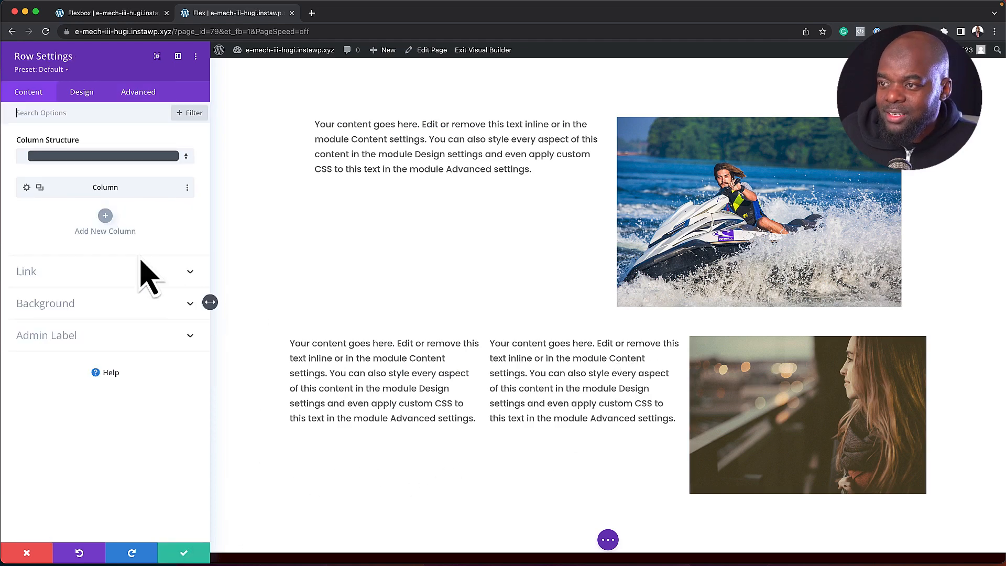
Step: Recheck the column's desktop main element CSS, then save the column and row settings
{"action": "left_click", "coordinate": [27, 188]}
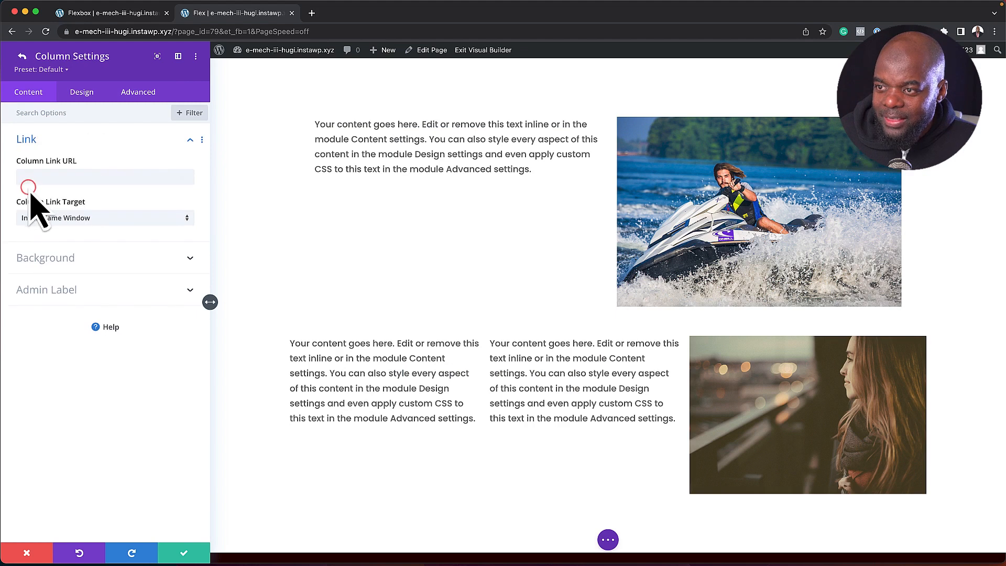
{"action": "left_click", "coordinate": [155, 94]}
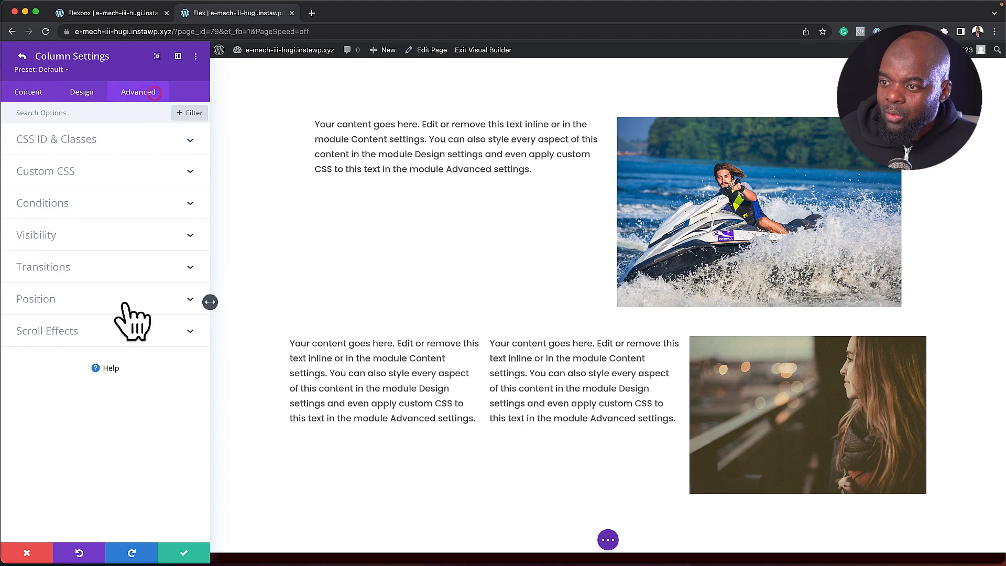
{"action": "left_click", "coordinate": [63, 176]}
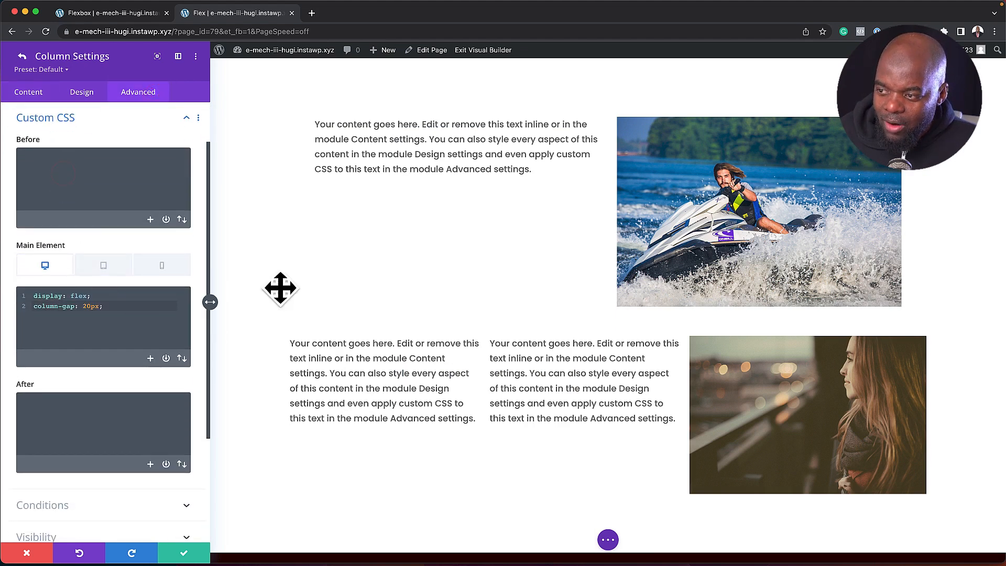
{"action": "left_click", "coordinate": [185, 554]}
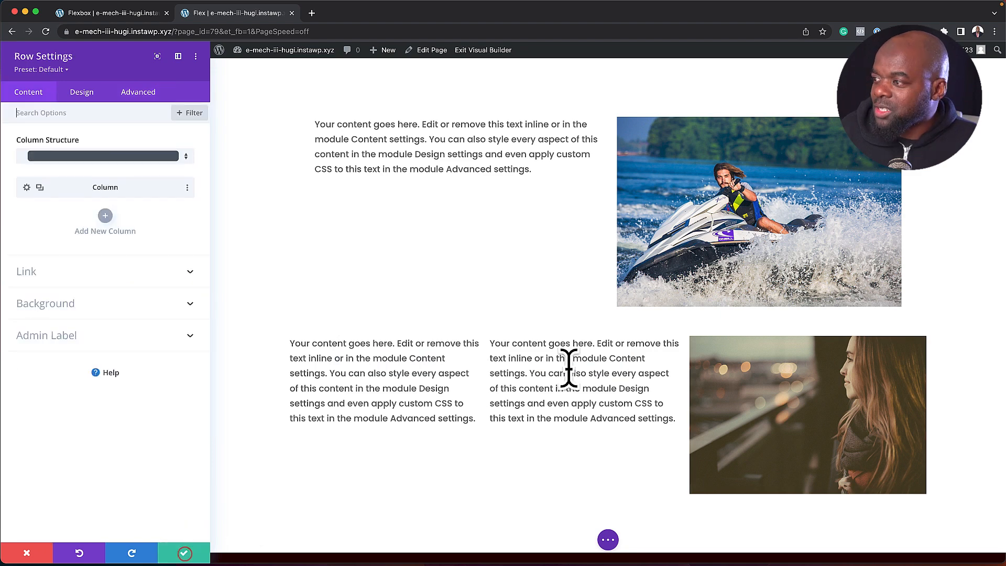
{"action": "left_click", "coordinate": [183, 554]}
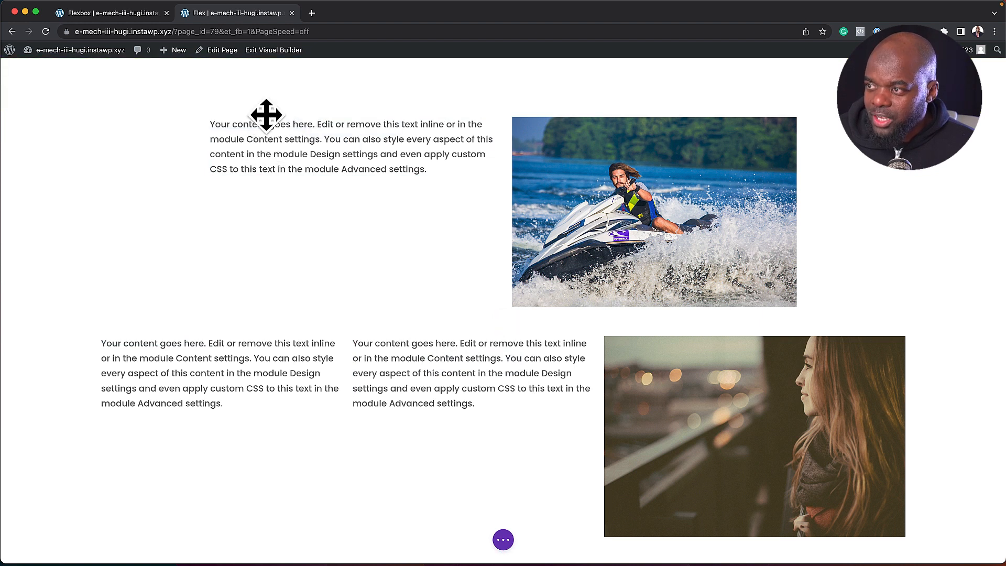
Step: Look through the column layouts available for the first row without changing its structure
{"action": "left_click", "coordinate": [267, 115]}
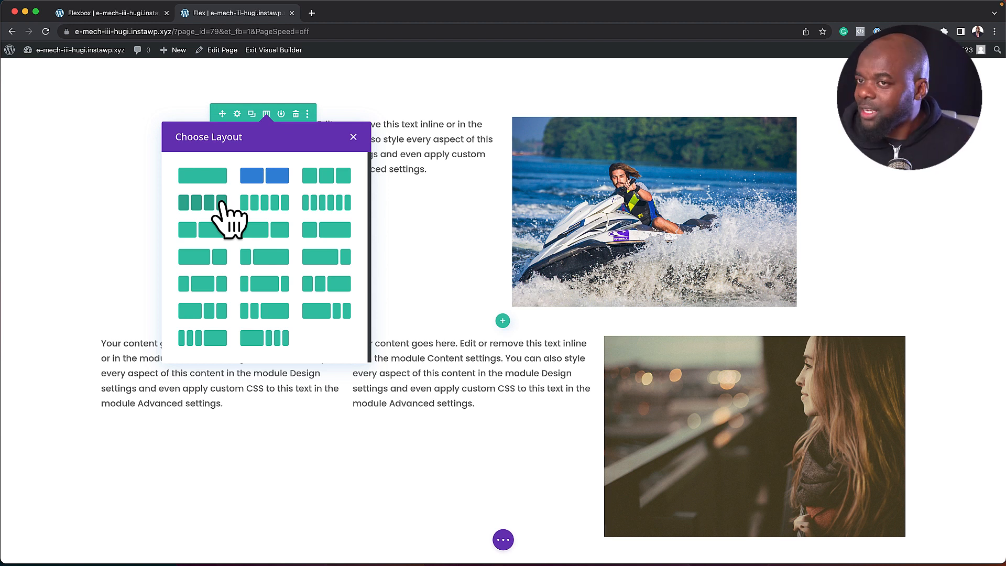
{"action": "left_click", "coordinate": [353, 136]}
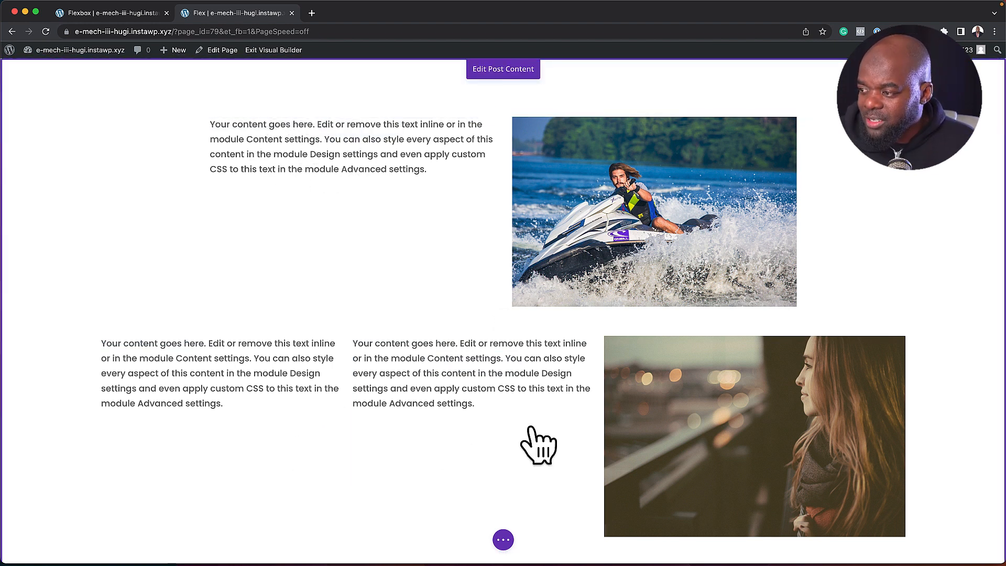
Step: Insert a new regular section just above the footer
{"action": "scroll", "coordinate": [538, 445], "scroll_direction": "down", "scroll_amount": 1}
{"action": "scroll", "coordinate": [539, 446], "scroll_direction": "down", "scroll_amount": 5}
{"action": "scroll", "coordinate": [538, 445], "scroll_direction": "up", "scroll_amount": 4}
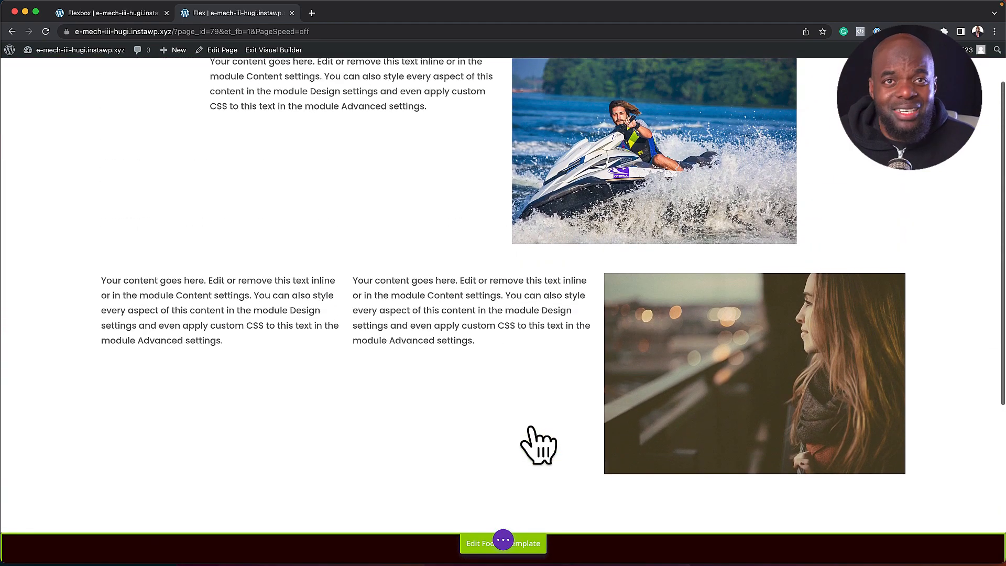
{"action": "scroll", "coordinate": [513, 508], "scroll_direction": "down", "scroll_amount": 5}
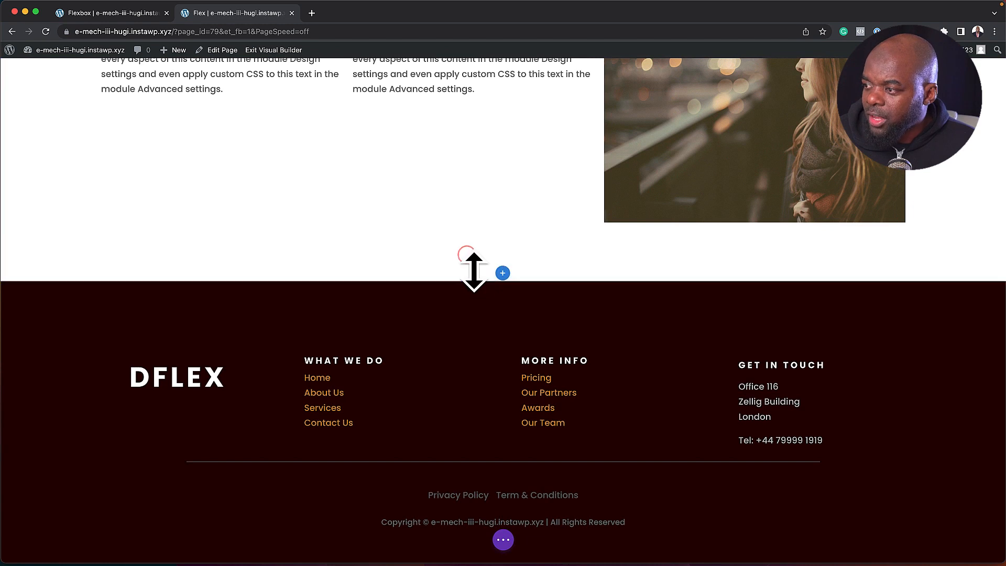
{"action": "left_click", "coordinate": [503, 270]}
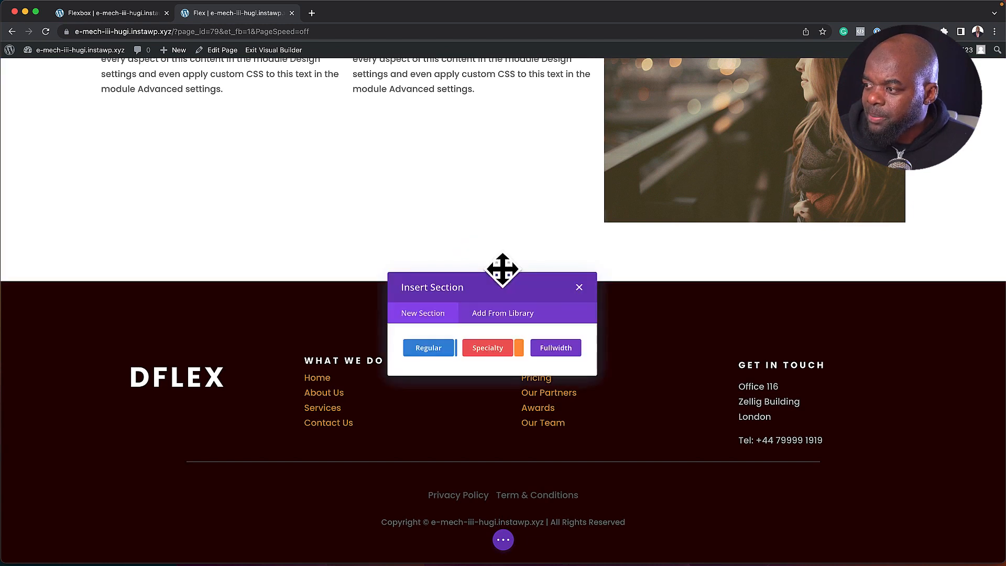
{"action": "left_click", "coordinate": [438, 348]}
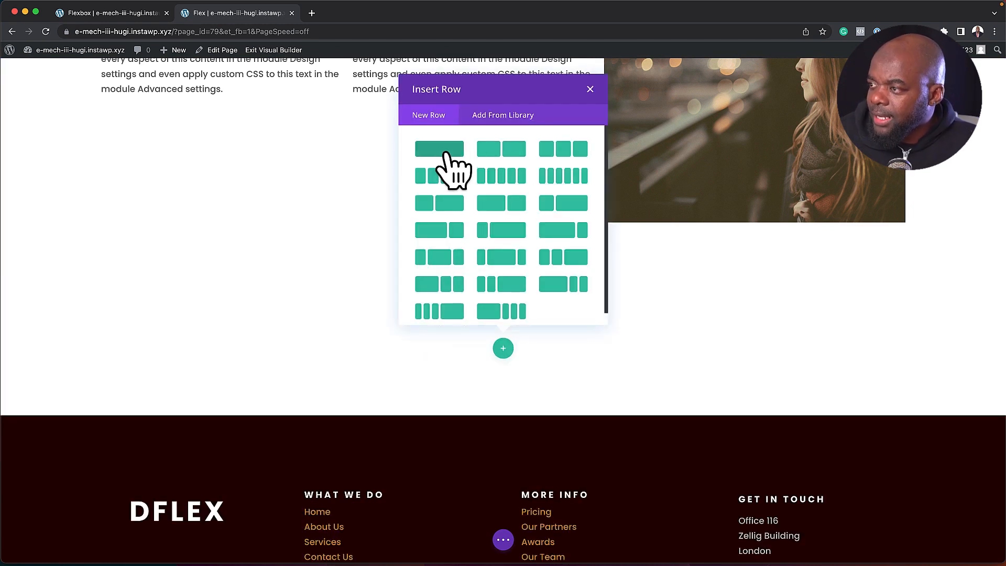
Step: Add a single-column row to the new section and place a Blurb module in it
{"action": "left_click", "coordinate": [444, 151]}
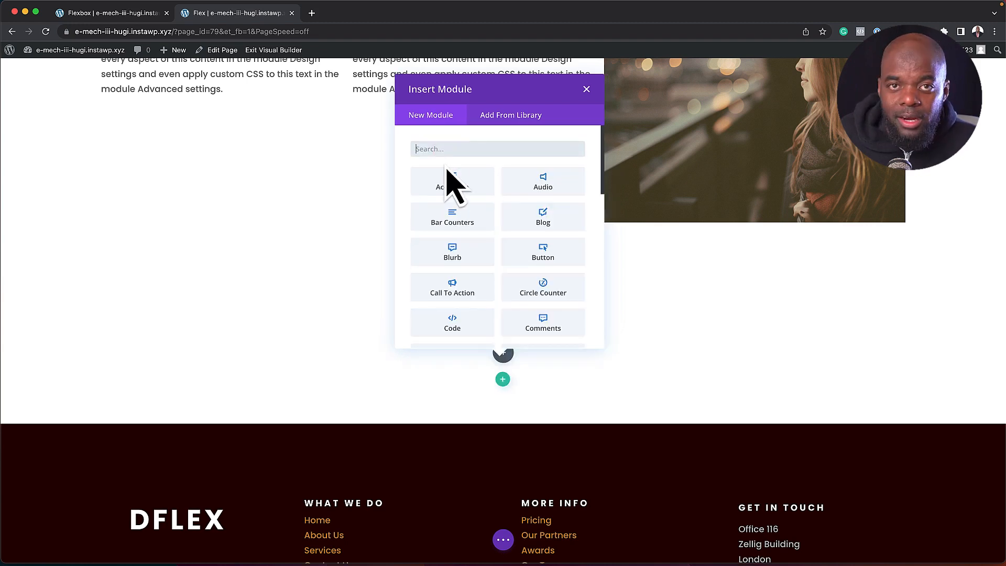
{"action": "type", "text": "blur"}
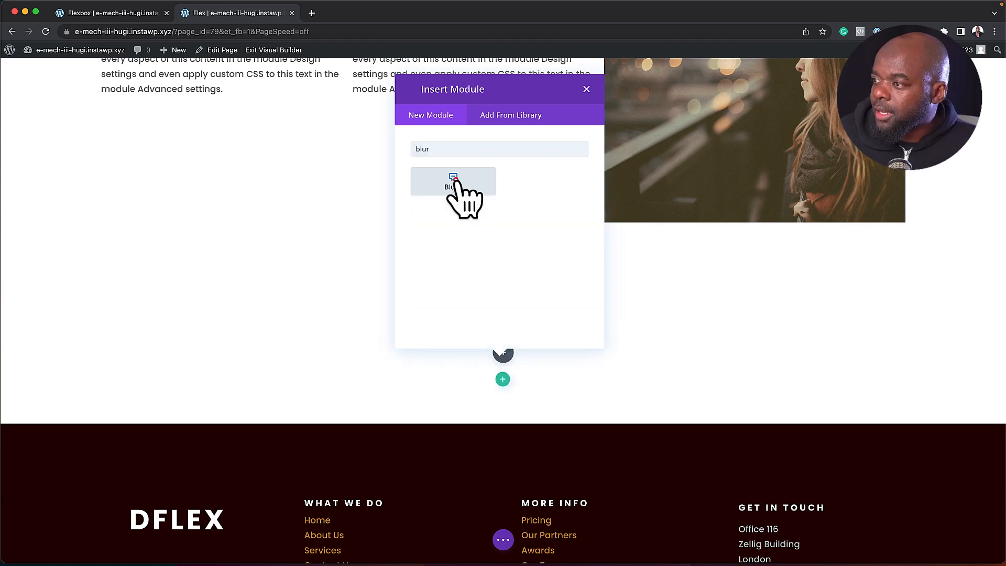
{"action": "left_click", "coordinate": [454, 183]}
Step: Switch the blurb from an image to an icon and choose the vertical sliders icon
{"action": "left_click", "coordinate": [55, 403]}
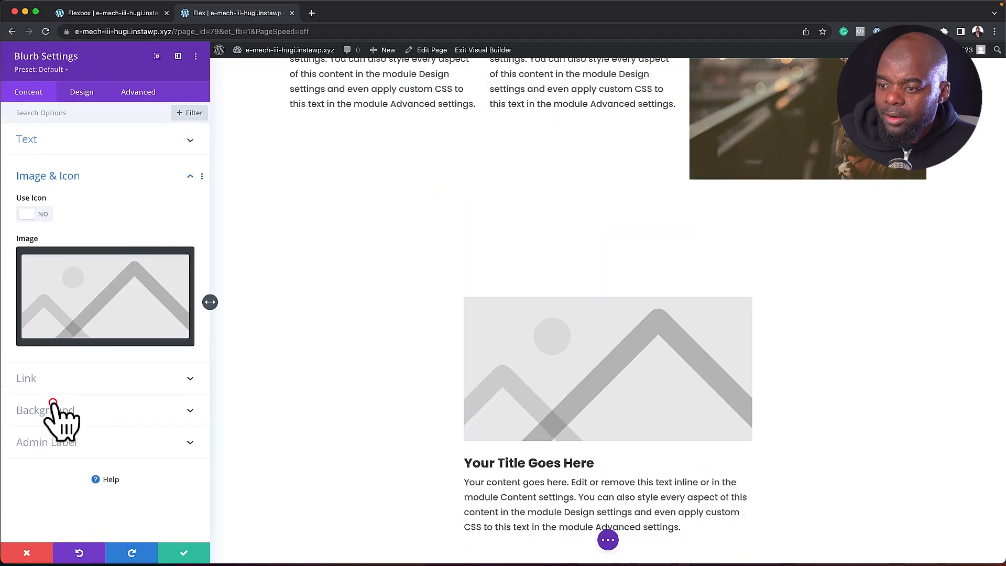
{"action": "left_click", "coordinate": [73, 299]}
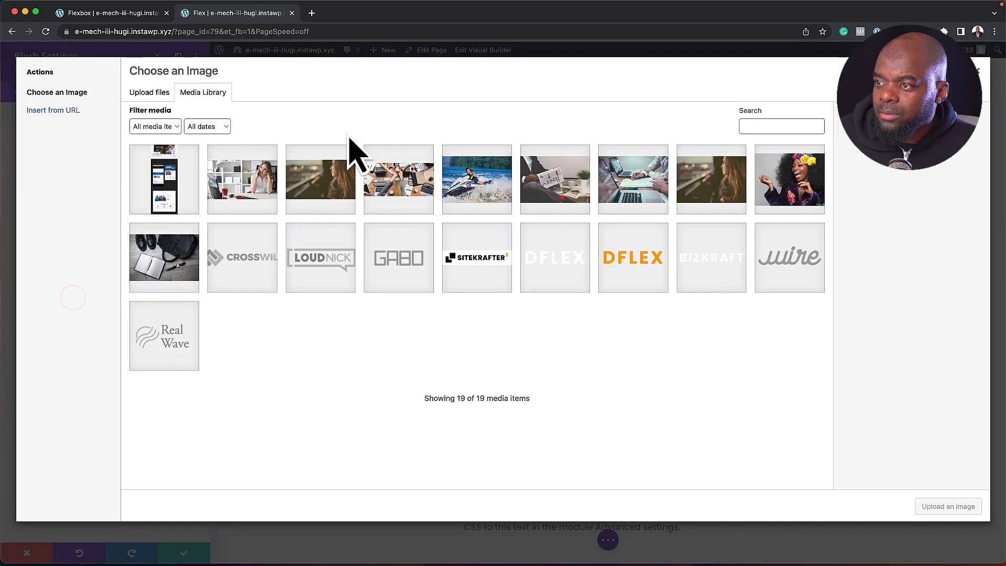
{"action": "left_click", "coordinate": [979, 67]}
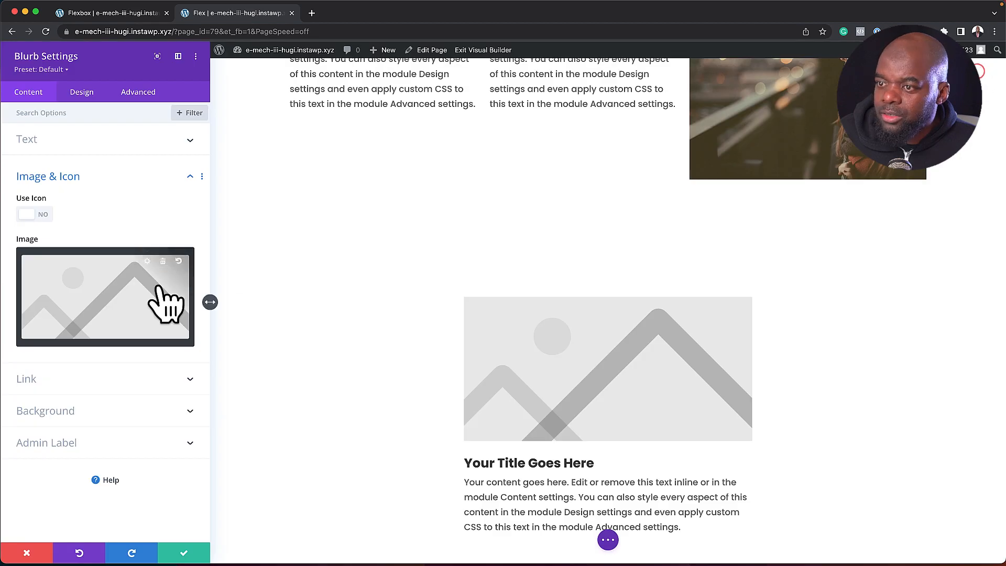
{"action": "left_click", "coordinate": [42, 213]}
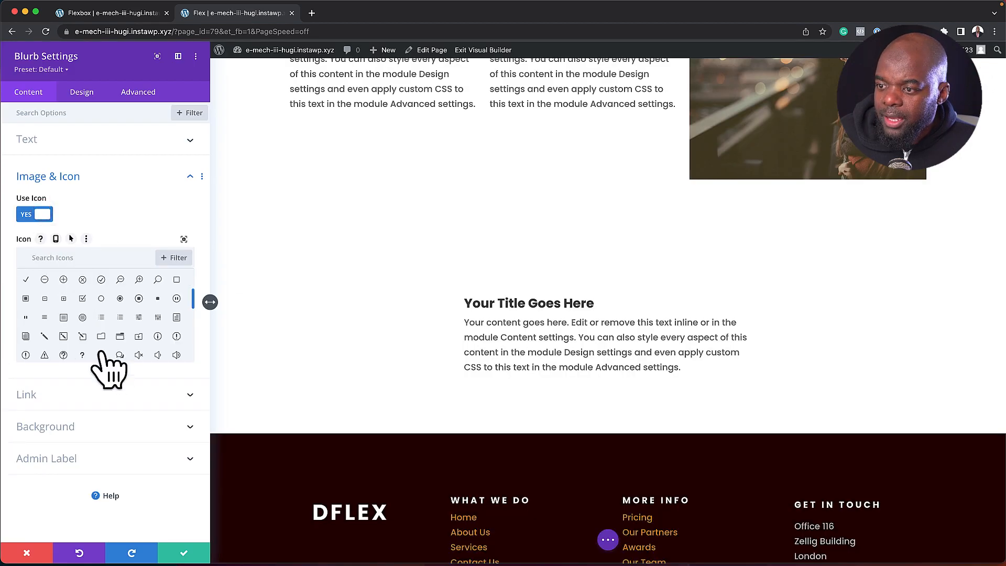
{"action": "left_click", "coordinate": [157, 317]}
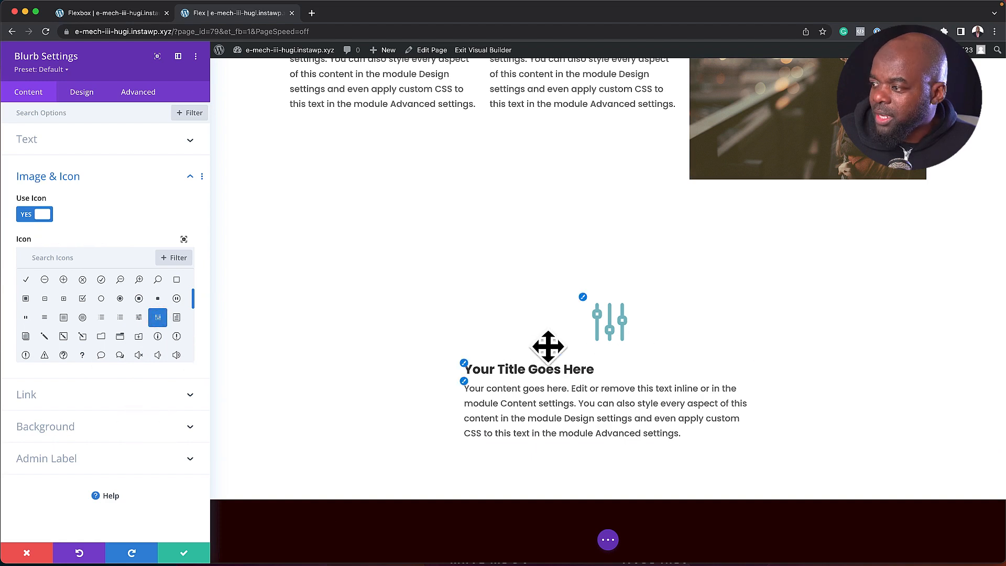
Step: Center the blurb's text, set its icon width to 63px and save the module
{"action": "left_click", "coordinate": [81, 93]}
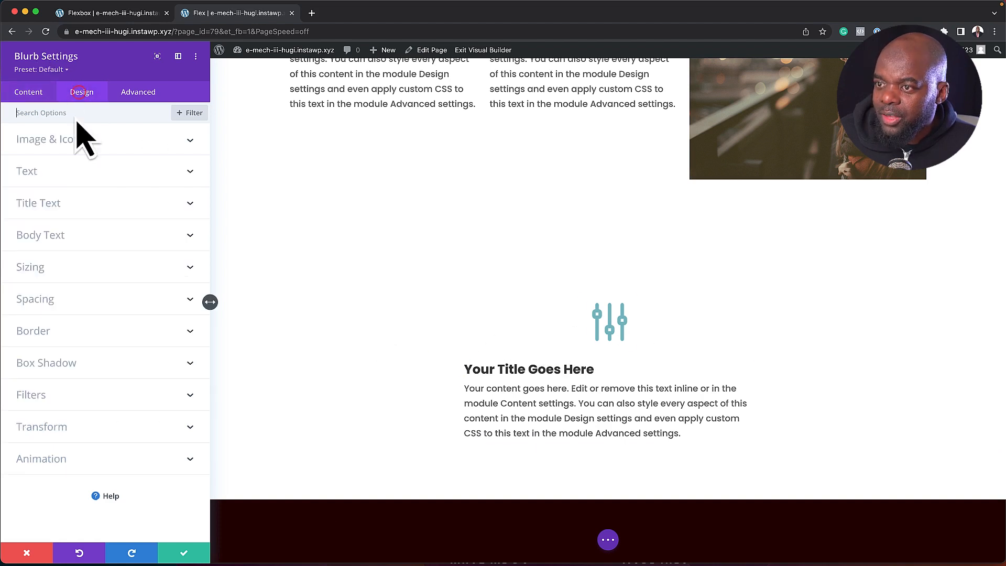
{"action": "left_click", "coordinate": [71, 170]}
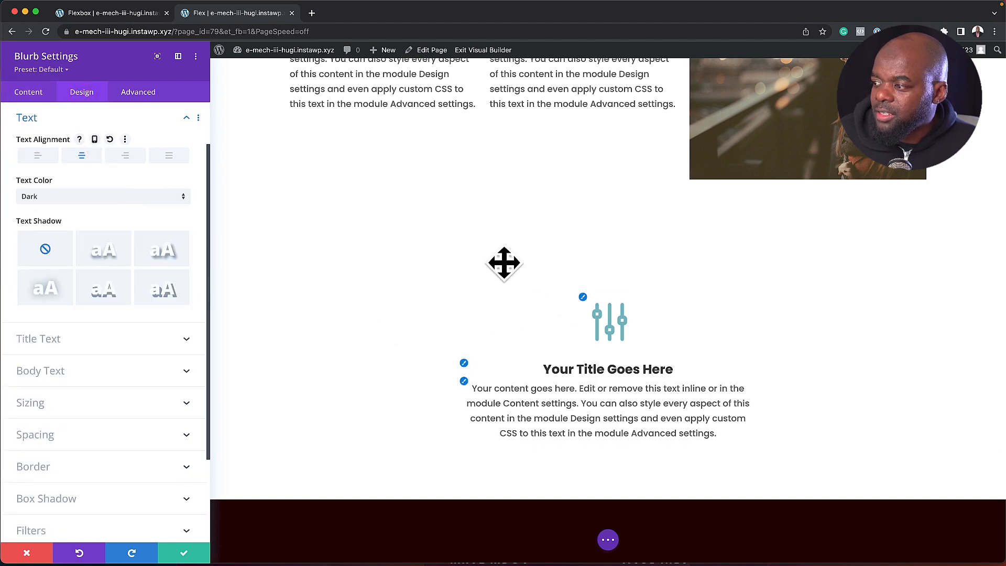
{"action": "left_click", "coordinate": [592, 306]}
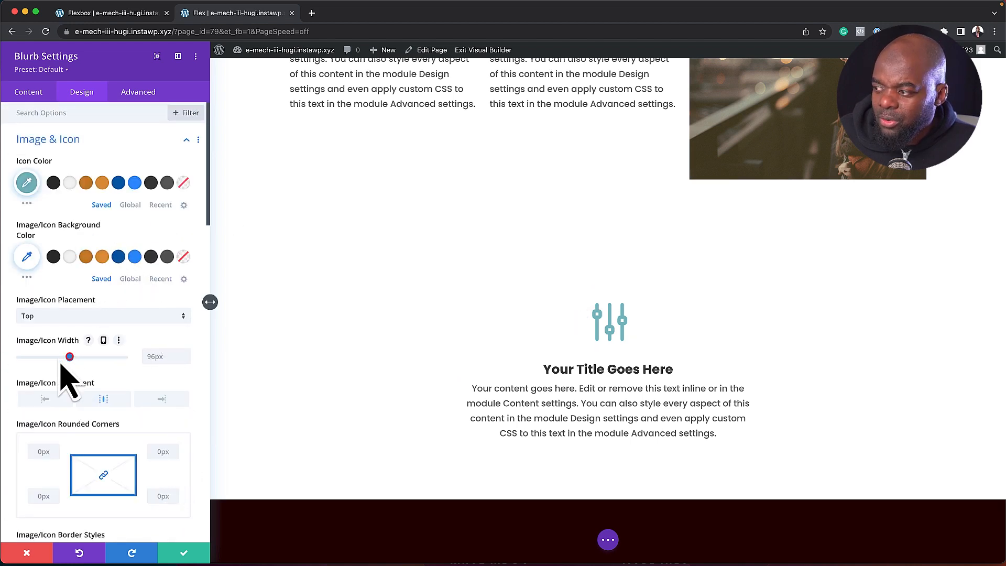
{"action": "left_click_drag", "start_coordinate": [60, 364], "coordinate": [54, 366]}
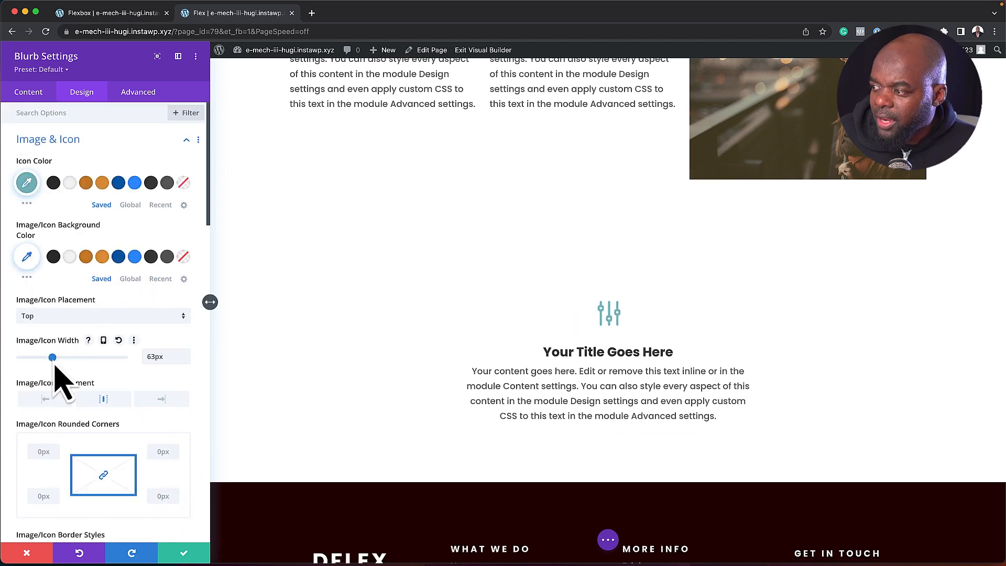
{"action": "left_click", "coordinate": [183, 552]}
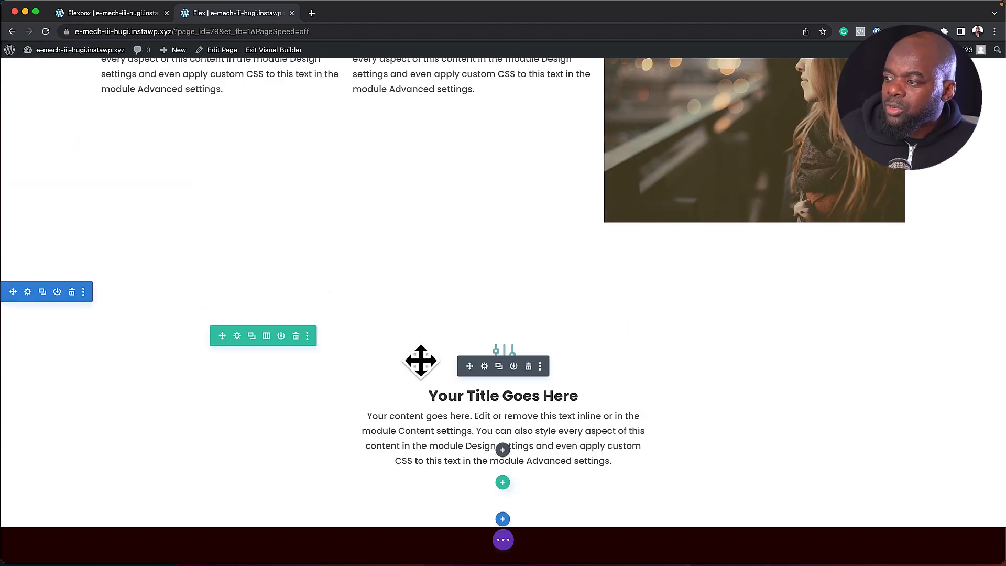
Step: Give the new section the saved light grey background color and save the section settings
{"action": "left_click", "coordinate": [28, 291]}
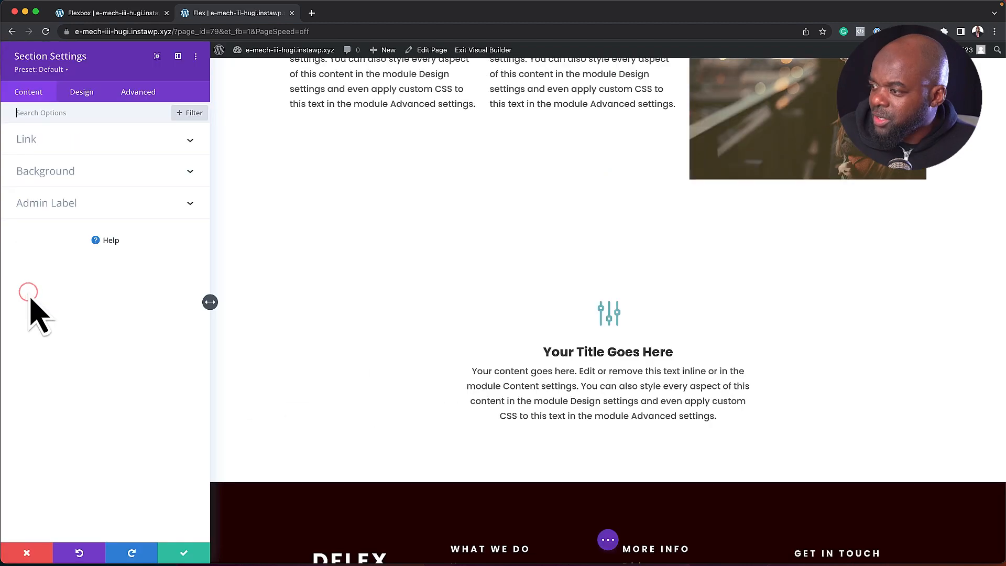
{"action": "left_click", "coordinate": [81, 170]}
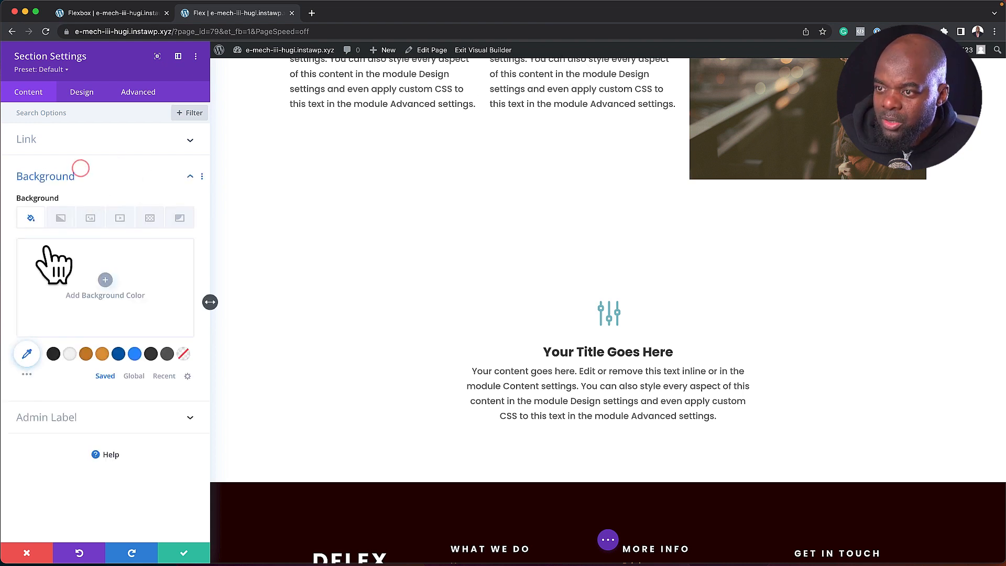
{"action": "left_click", "coordinate": [70, 354]}
{"action": "left_click", "coordinate": [184, 554]}
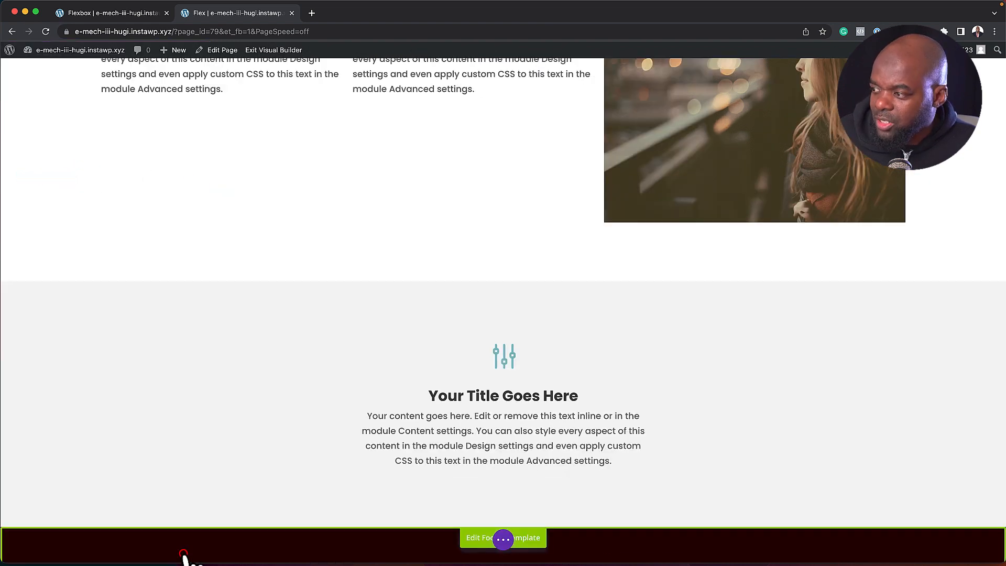
Step: Set the max width of the blurb row in the light grey section to 100% and save the row settings
{"action": "scroll", "coordinate": [398, 315], "scroll_direction": "down", "scroll_amount": 5}
{"action": "scroll", "coordinate": [389, 259], "scroll_direction": "up", "scroll_amount": 3}
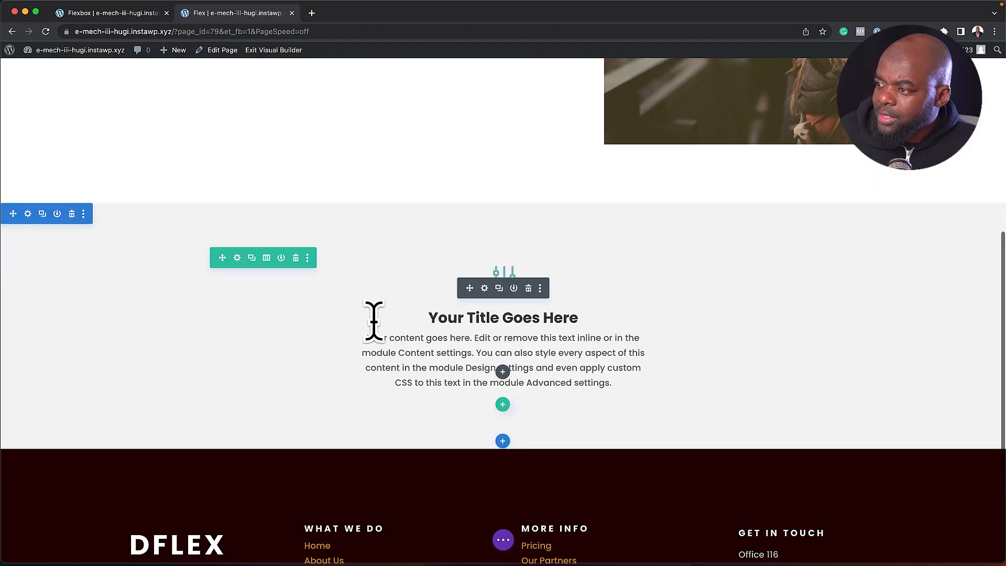
{"action": "left_click", "coordinate": [237, 257]}
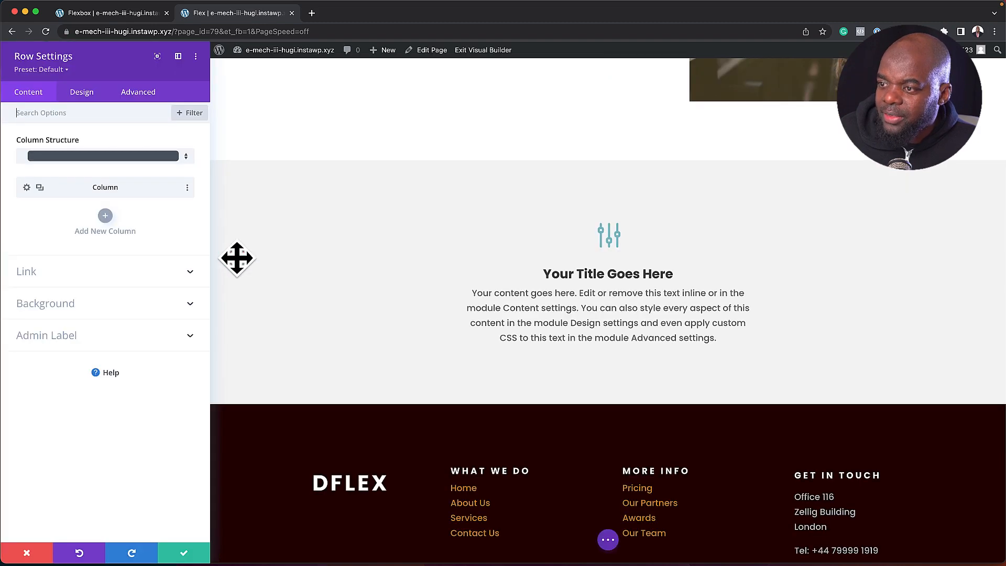
{"action": "left_click", "coordinate": [82, 93]}
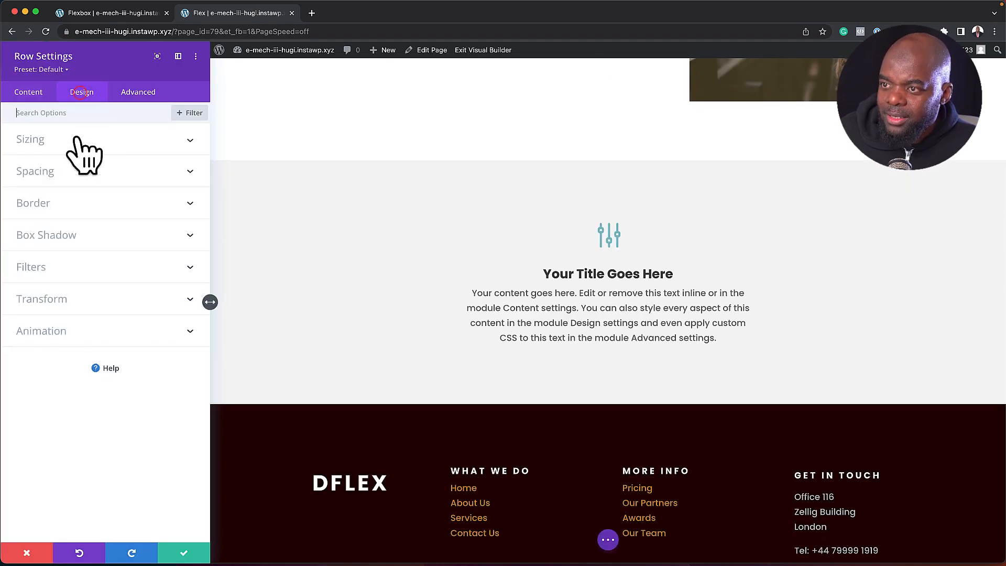
{"action": "left_click", "coordinate": [59, 169]}
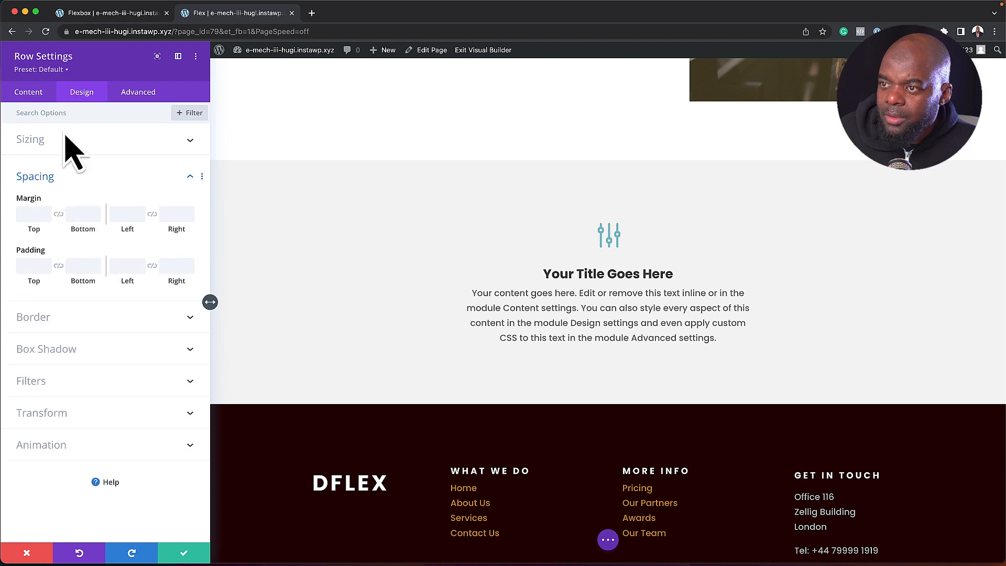
{"action": "left_click", "coordinate": [59, 139]}
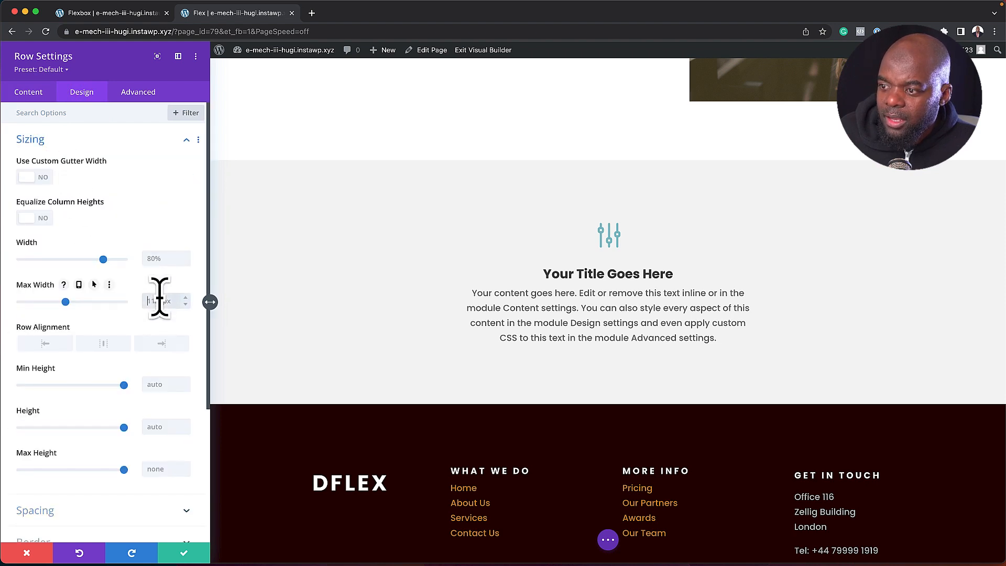
{"action": "type", "text": "100"}
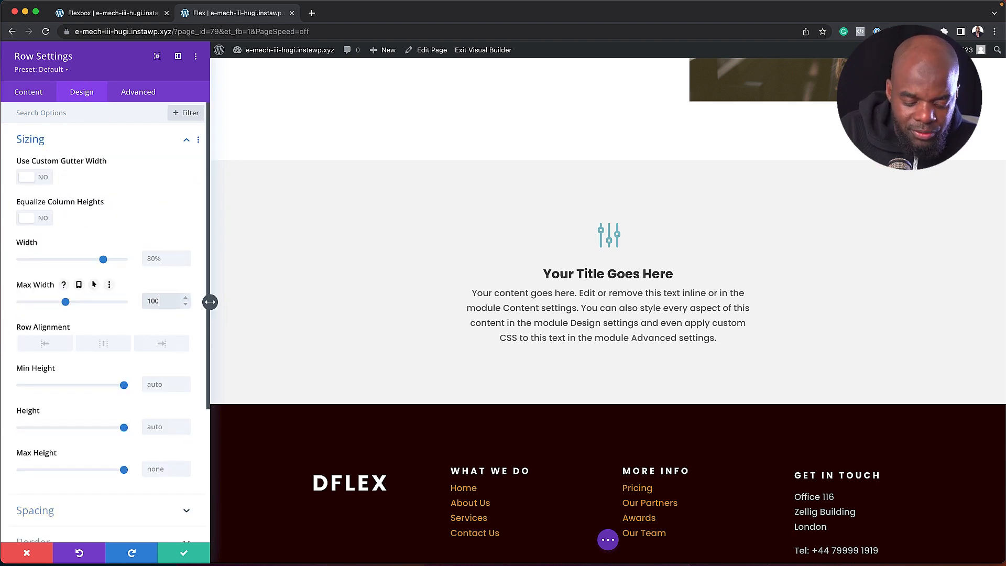
{"action": "type", "text": "%"}
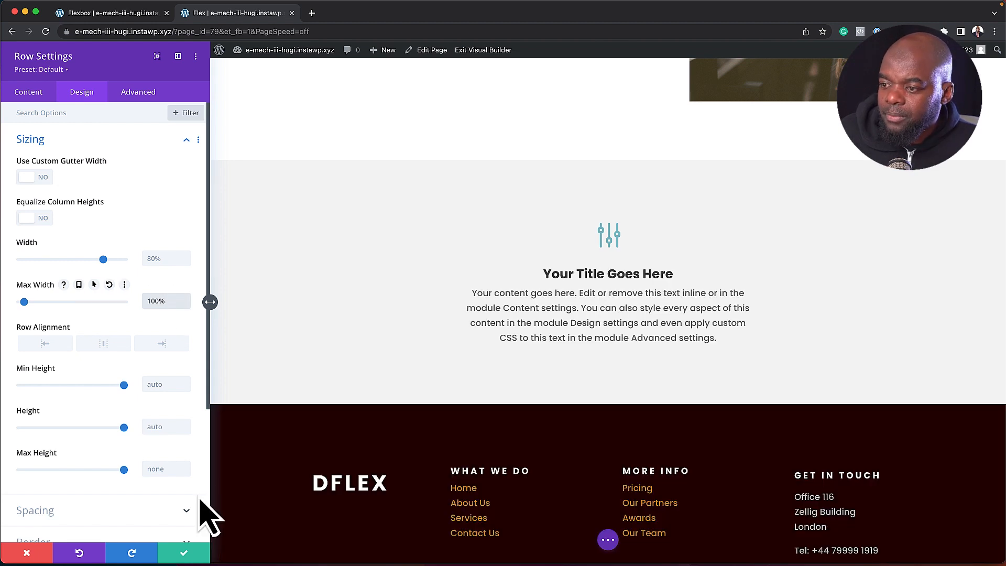
{"action": "left_click", "coordinate": [184, 552]}
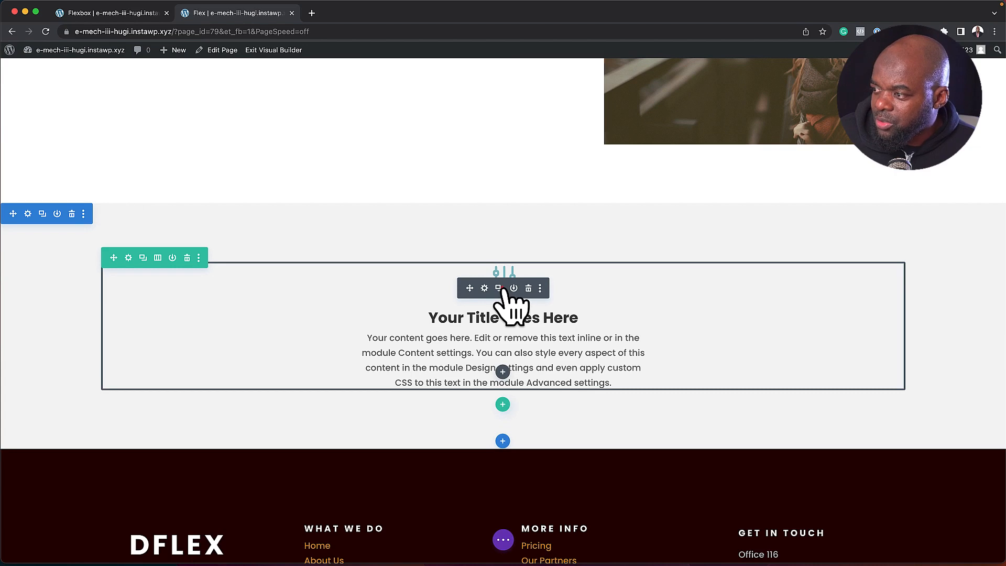
Step: Duplicate the blurb module twice so the row's column holds three blurbs
{"action": "left_click", "coordinate": [500, 288]}
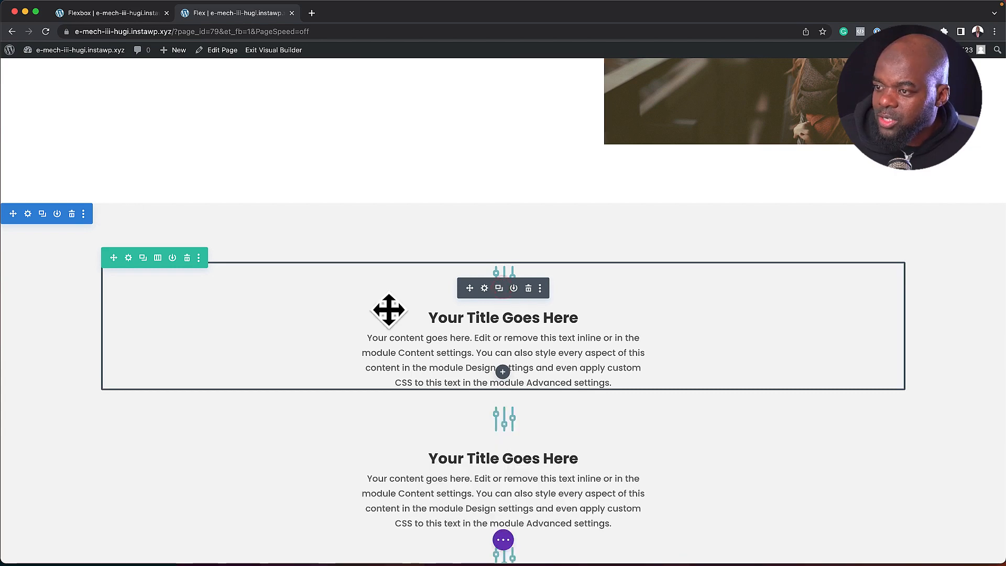
{"action": "scroll", "coordinate": [388, 310], "scroll_direction": "down", "scroll_amount": 10}
{"action": "scroll", "coordinate": [388, 310], "scroll_direction": "up", "scroll_amount": 5}
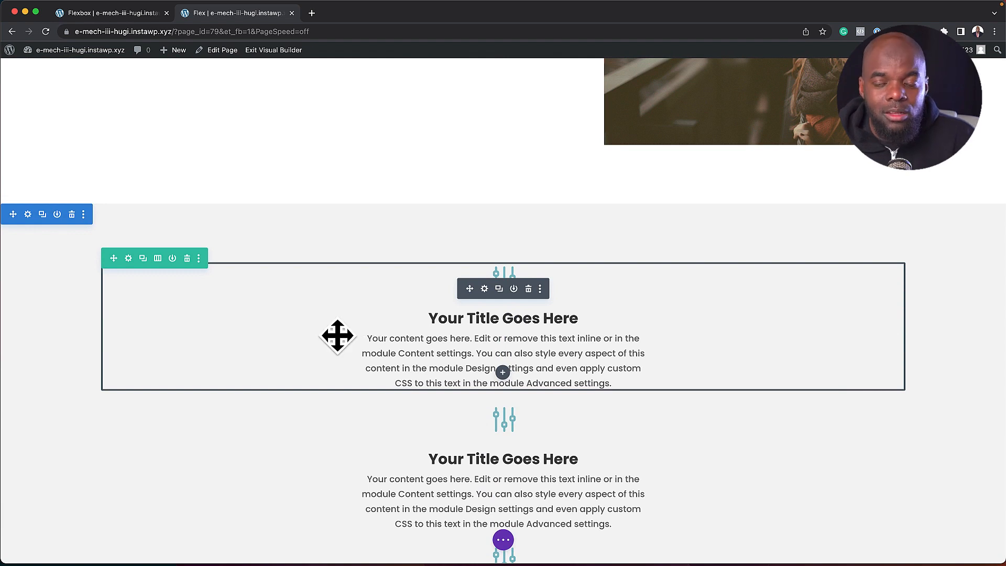
Step: Add display: flex; to the Main Element custom CSS of the column that holds the three blurbs
{"action": "left_click", "coordinate": [128, 258]}
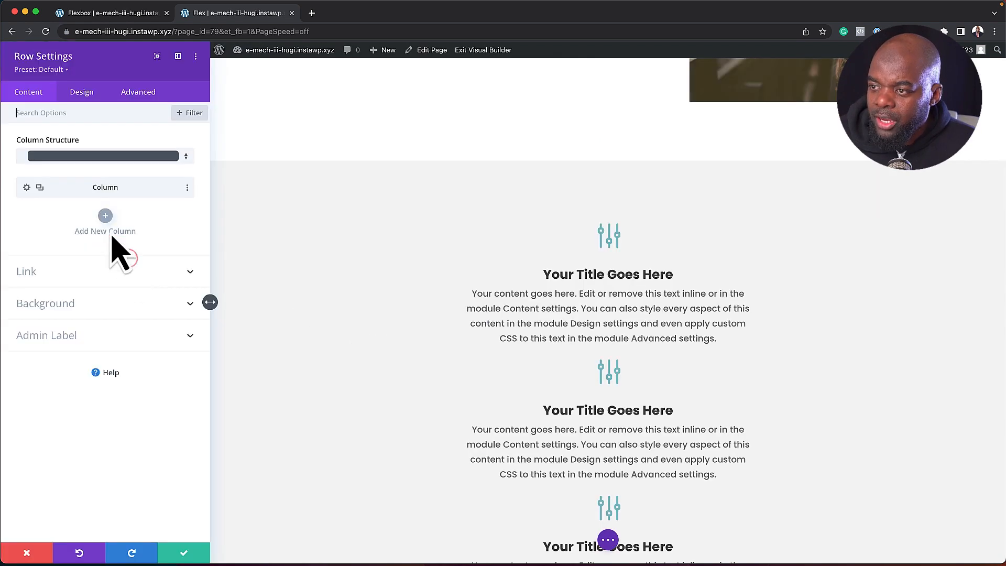
{"action": "left_click", "coordinate": [27, 187]}
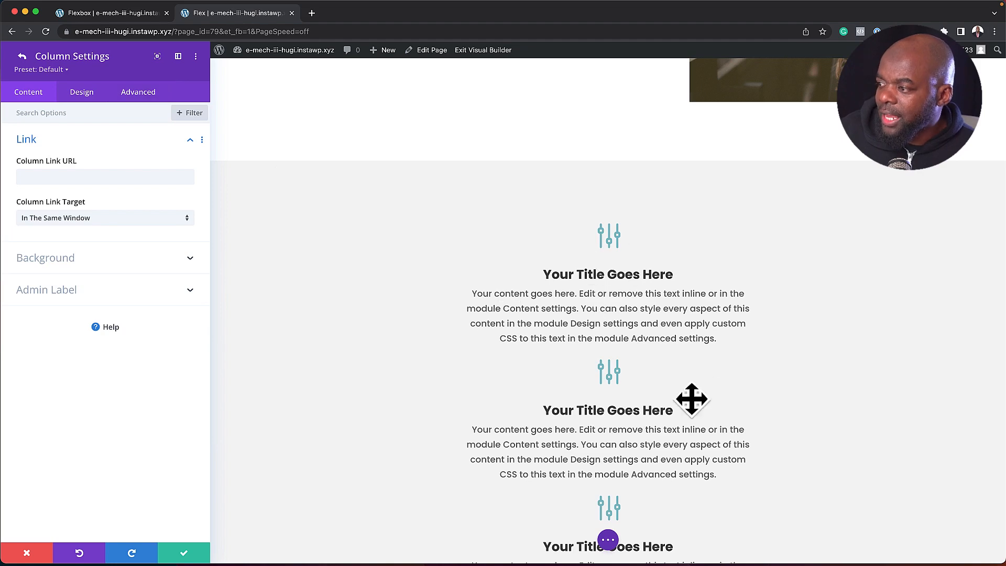
{"action": "scroll", "coordinate": [691, 400], "scroll_direction": "down", "scroll_amount": 8}
{"action": "scroll", "coordinate": [696, 429], "scroll_direction": "up", "scroll_amount": 6}
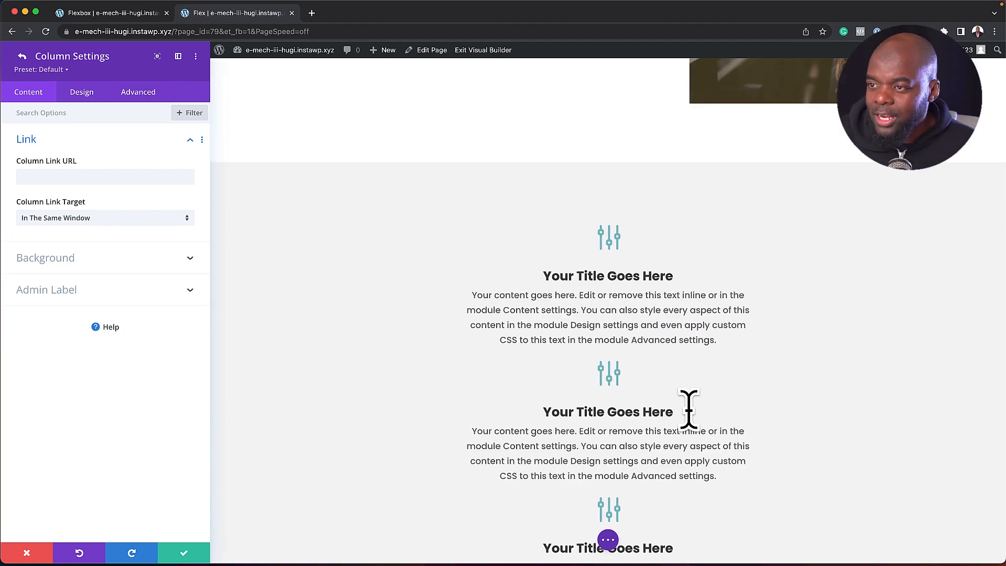
{"action": "left_click", "coordinate": [140, 94]}
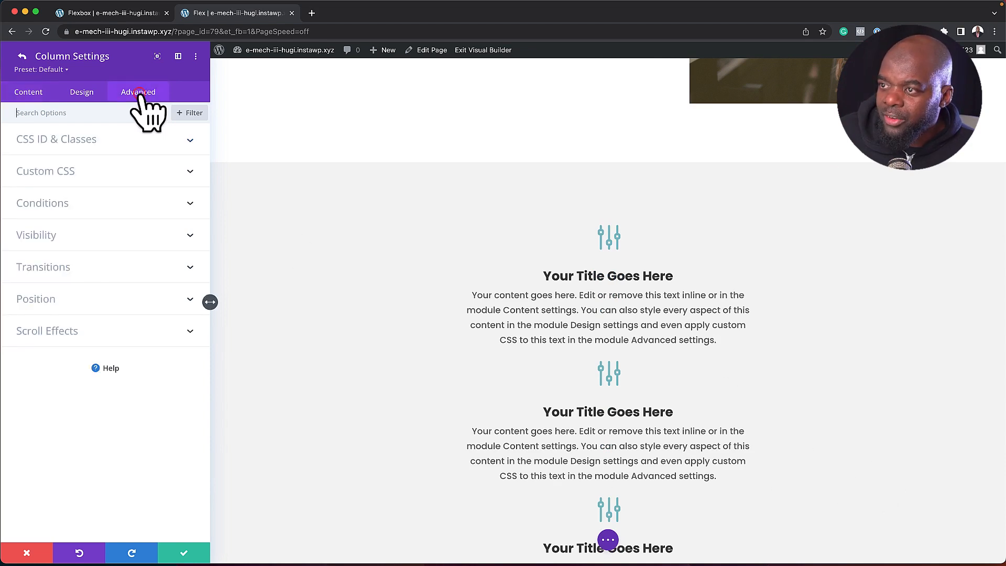
{"action": "left_click", "coordinate": [89, 178]}
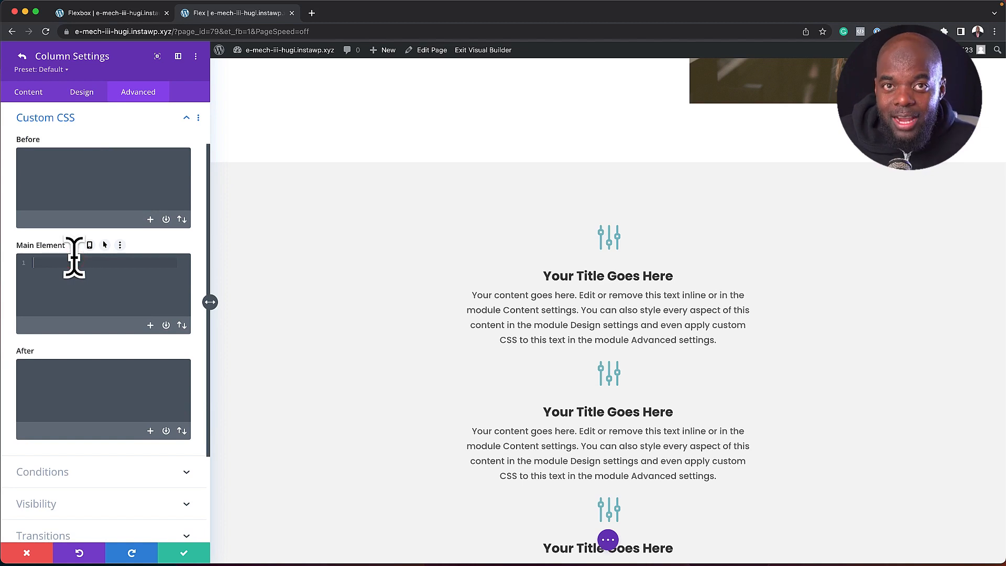
{"action": "left_click", "coordinate": [146, 16]}
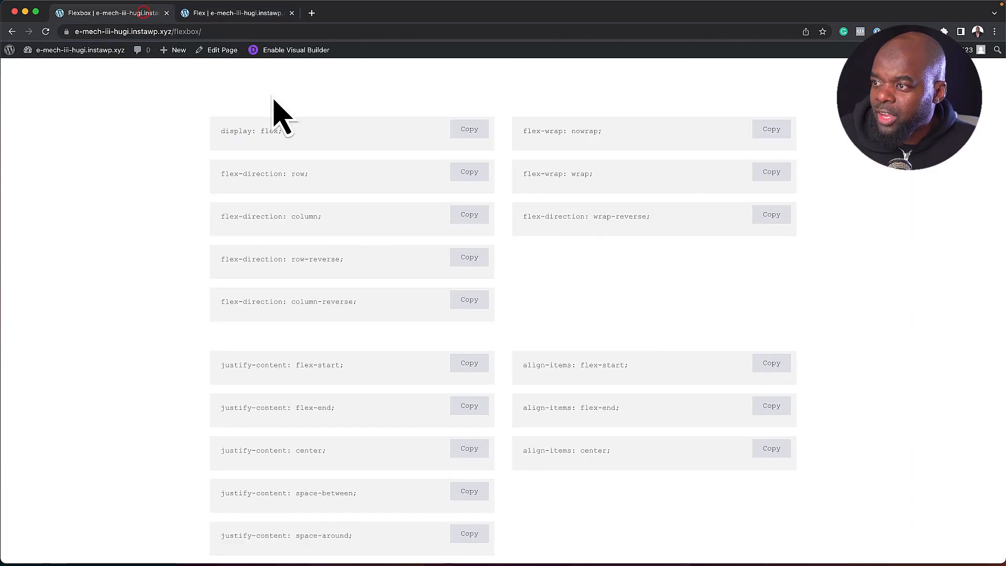
{"action": "left_click", "coordinate": [272, 13]}
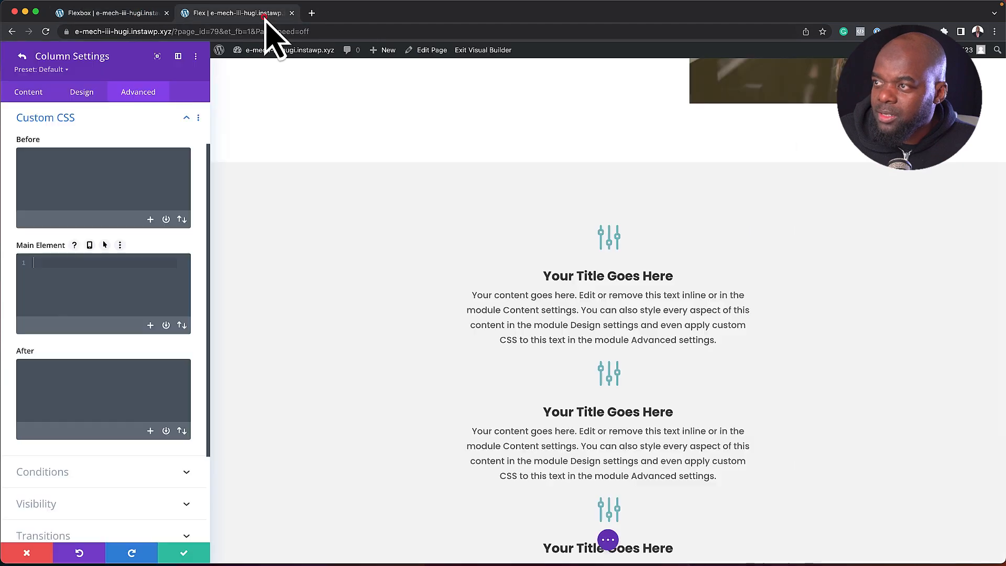
{"action": "key", "text": "super+v"}
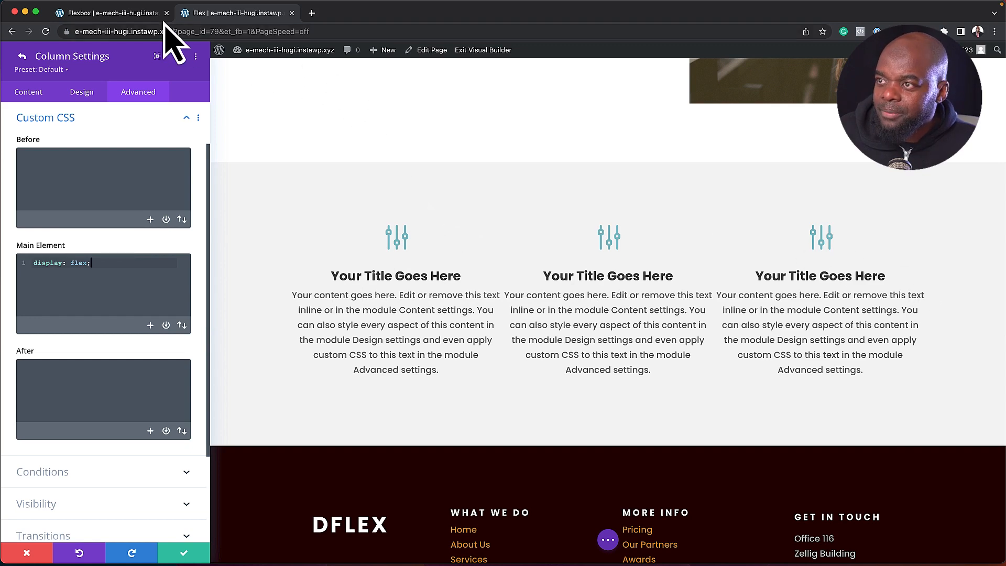
Step: Try stacking the blurbs with flex-direction: column; in the column's Main Element CSS, and delete that line
{"action": "left_click", "coordinate": [144, 13]}
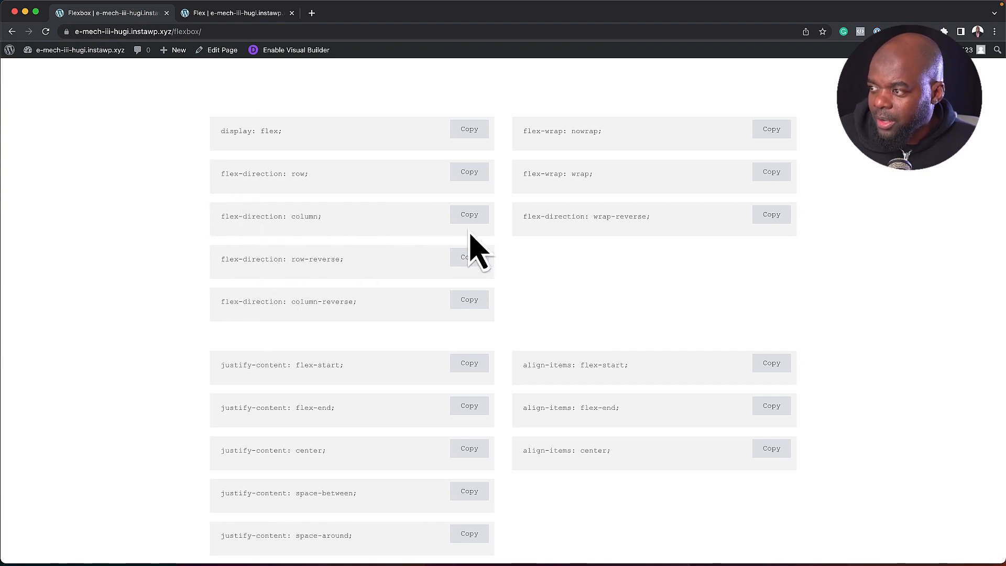
{"action": "left_click", "coordinate": [205, 13]}
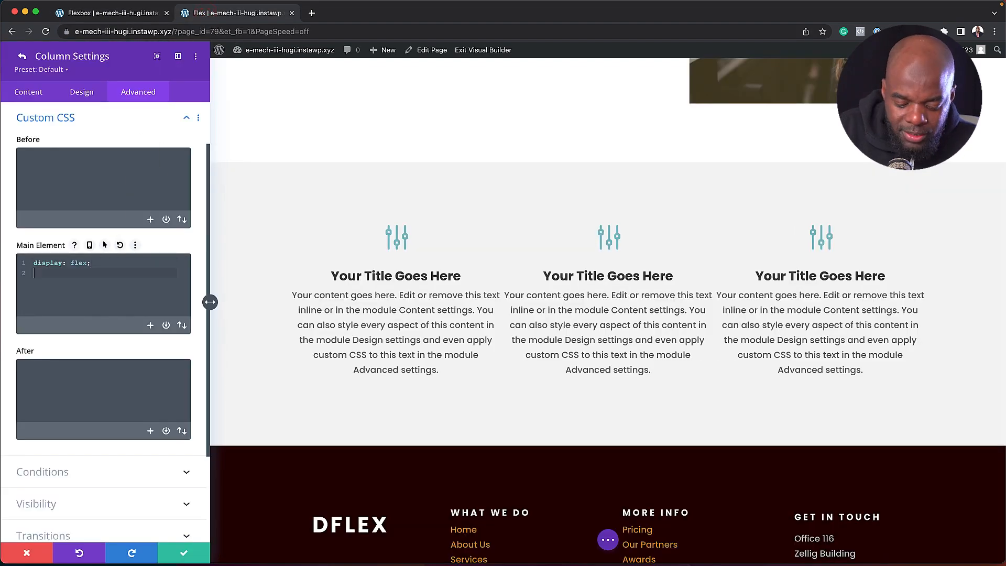
{"action": "scroll", "coordinate": [576, 294], "scroll_direction": "down", "scroll_amount": 6}
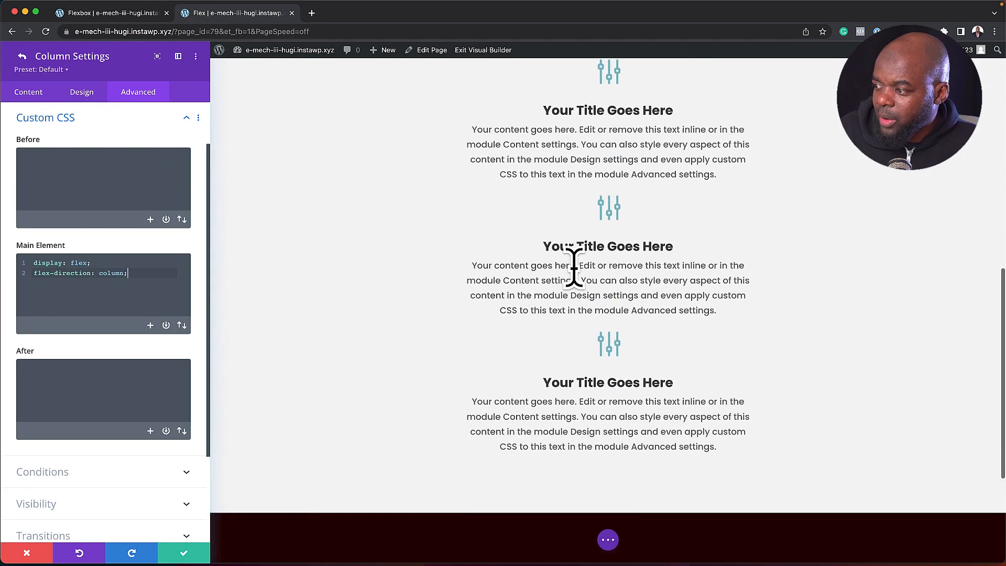
{"action": "scroll", "coordinate": [573, 267], "scroll_direction": "up", "scroll_amount": 5}
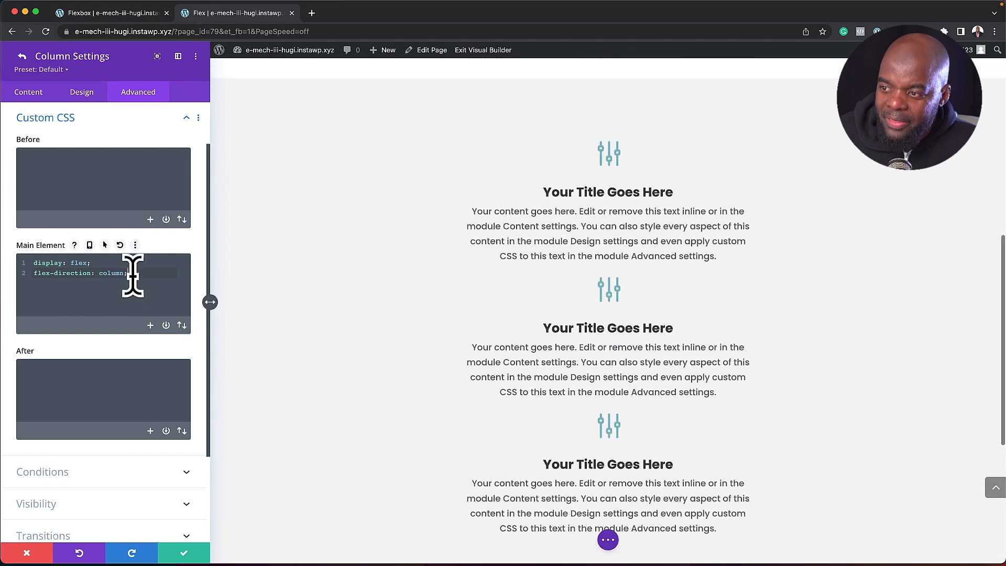
{"action": "left_click_drag", "start_coordinate": [134, 272], "coordinate": [25, 280]}
{"action": "key", "text": "BackSpace"}
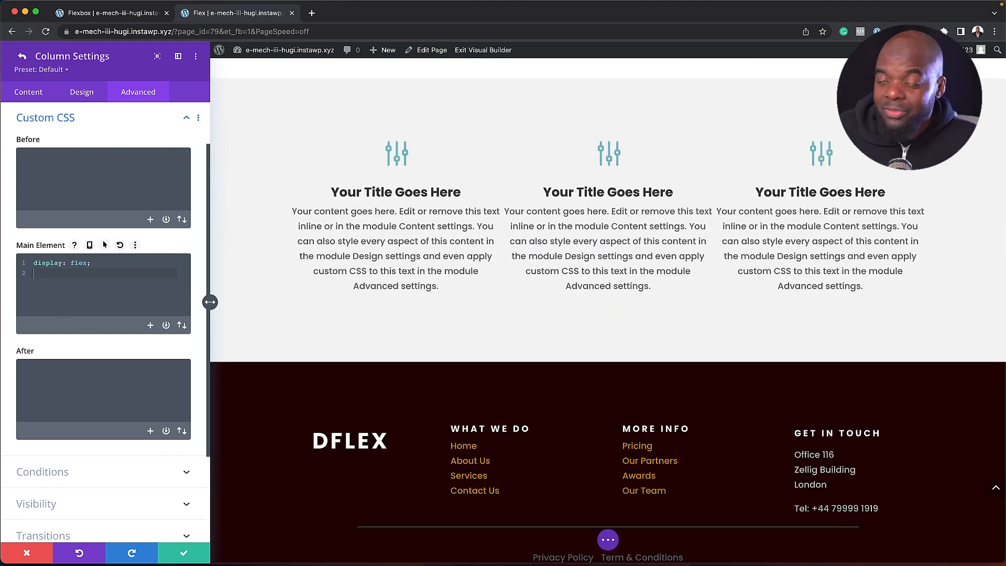
Step: Save the column settings and the row settings
{"action": "left_click", "coordinate": [190, 551]}
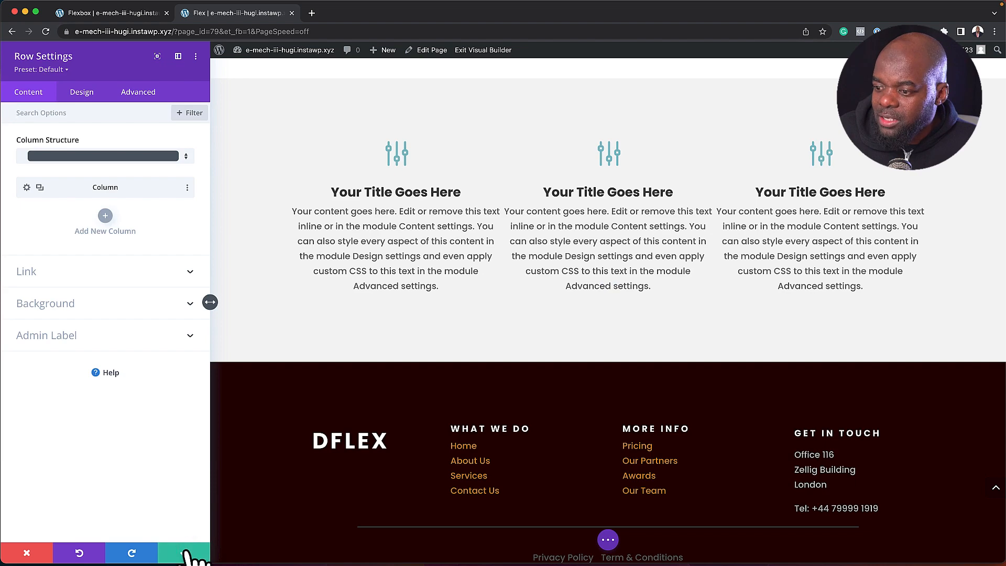
{"action": "left_click", "coordinate": [188, 552]}
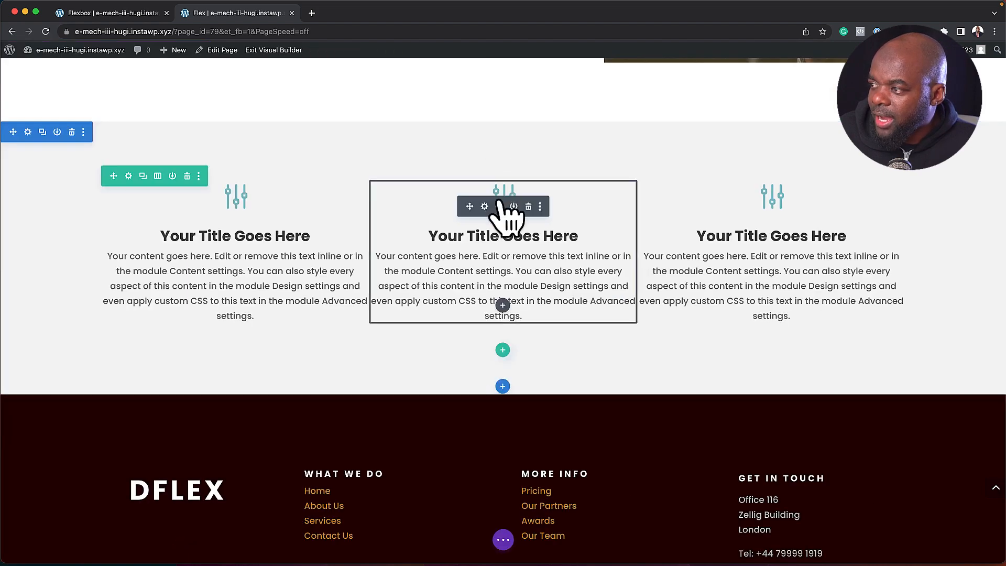
Step: Give the middle blurb the stacked documents icon in the saved dark orange color #c9821e and save the module
{"action": "left_click", "coordinate": [485, 206]}
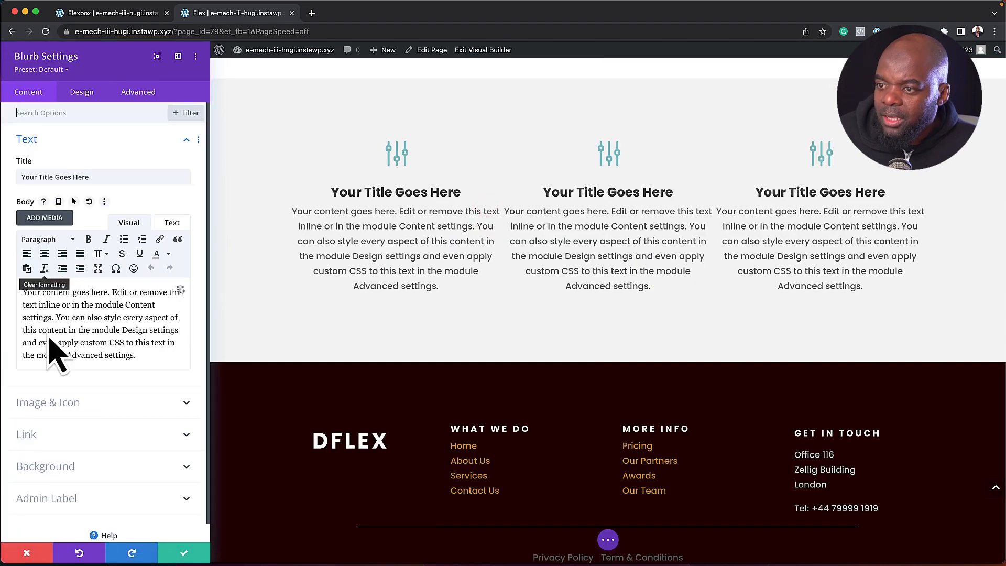
{"action": "left_click", "coordinate": [59, 403]}
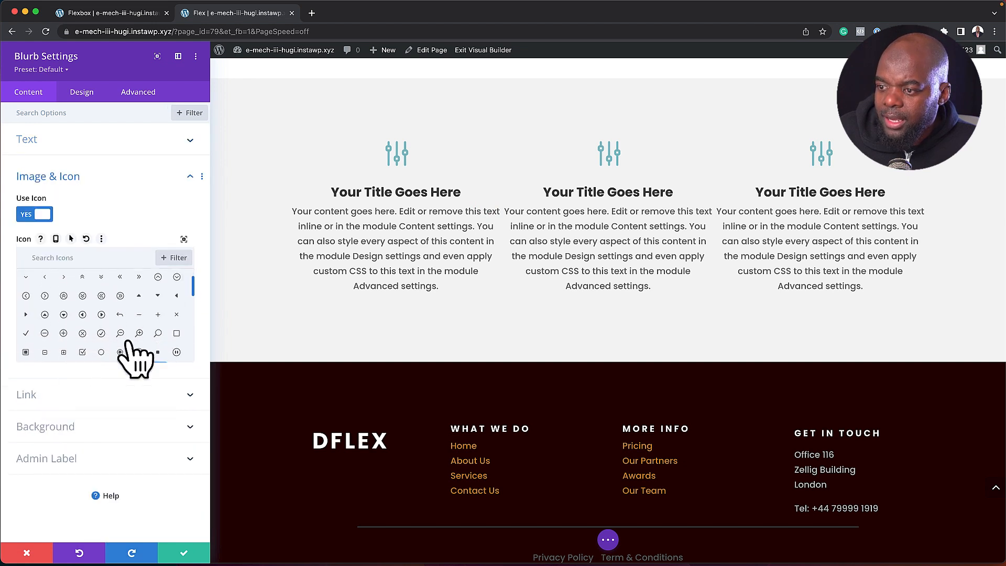
{"action": "scroll", "coordinate": [135, 356], "scroll_direction": "down", "scroll_amount": 3}
{"action": "scroll", "coordinate": [86, 359], "scroll_direction": "down", "scroll_amount": 2}
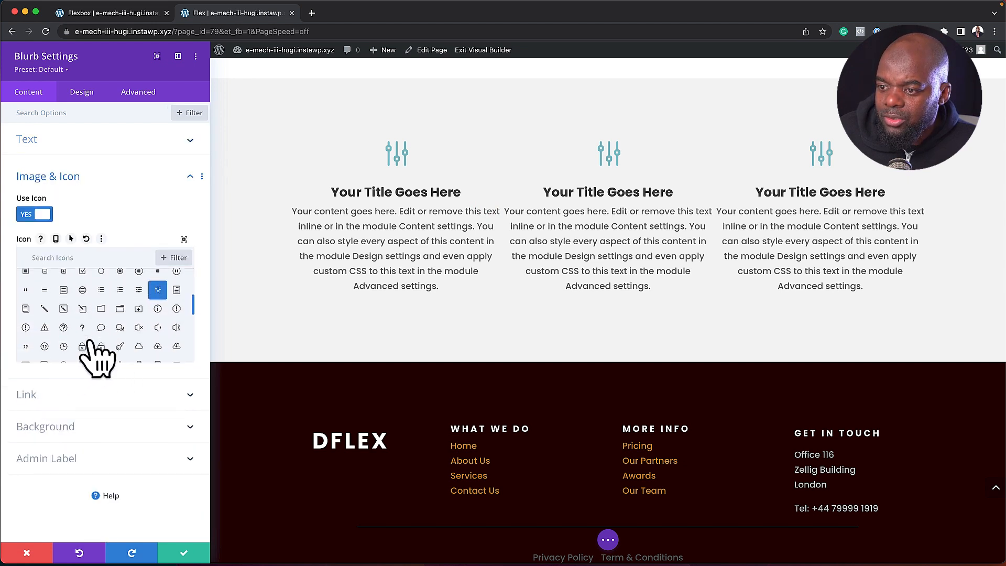
{"action": "left_click", "coordinate": [25, 308]}
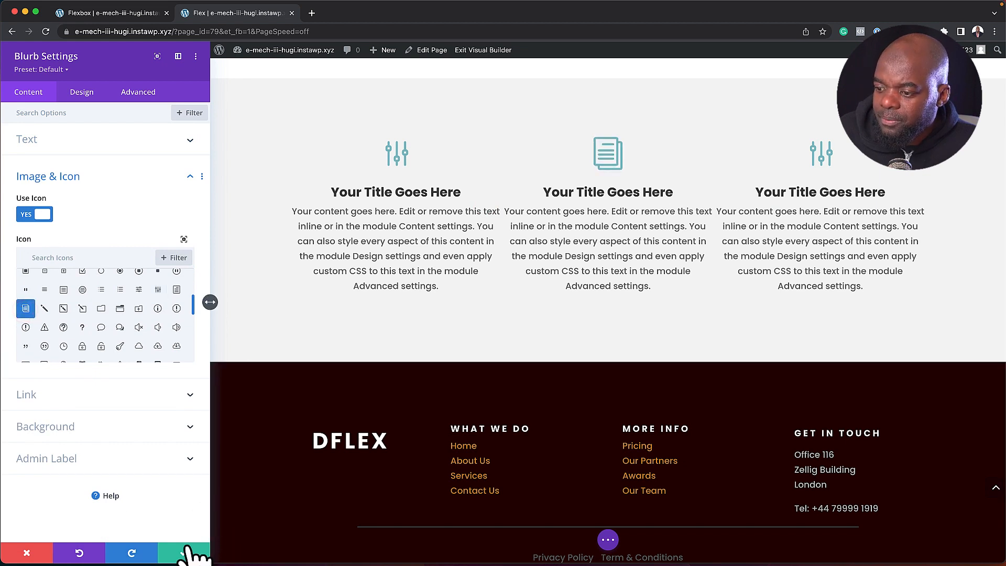
{"action": "left_click", "coordinate": [81, 92]}
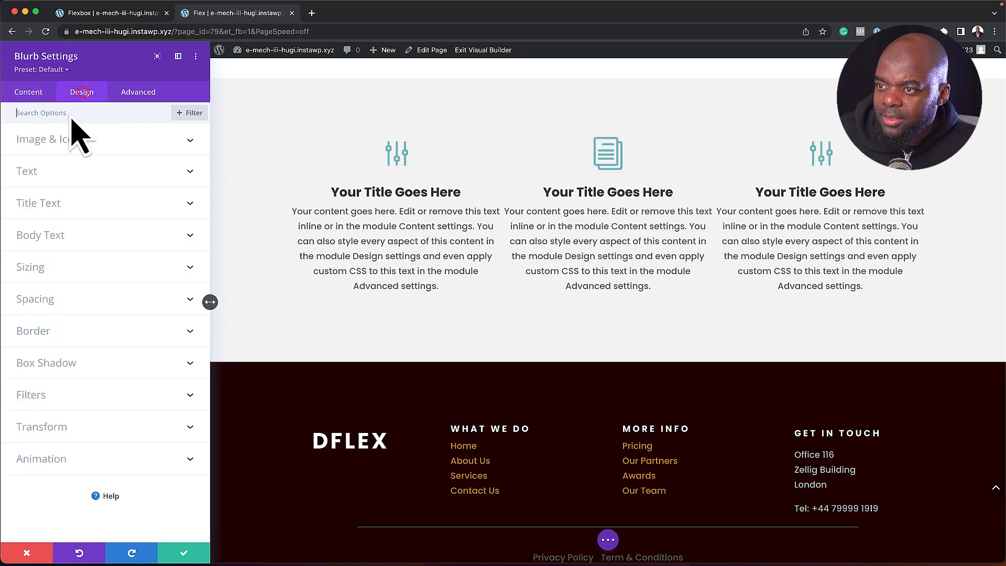
{"action": "left_click", "coordinate": [61, 141]}
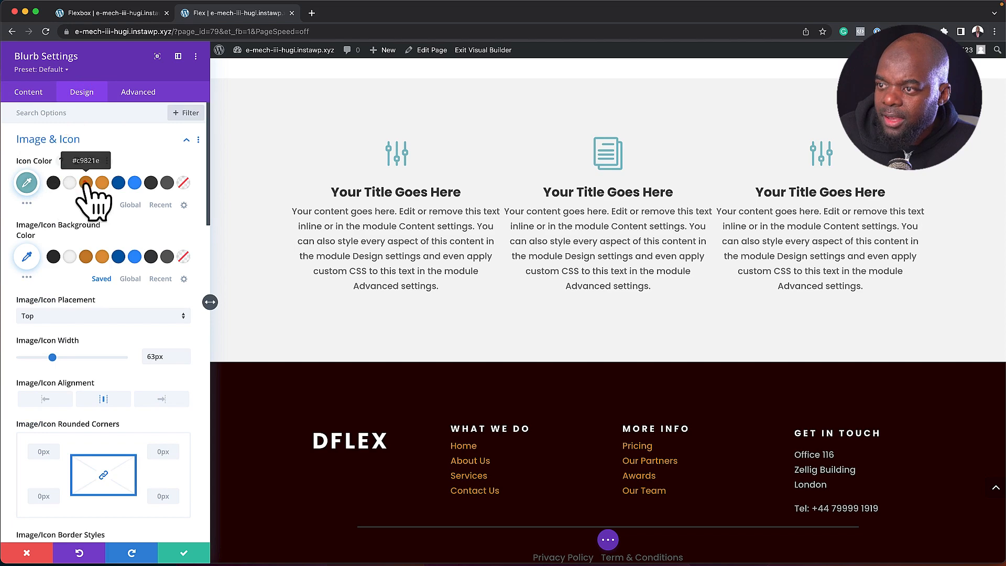
{"action": "left_click", "coordinate": [186, 556]}
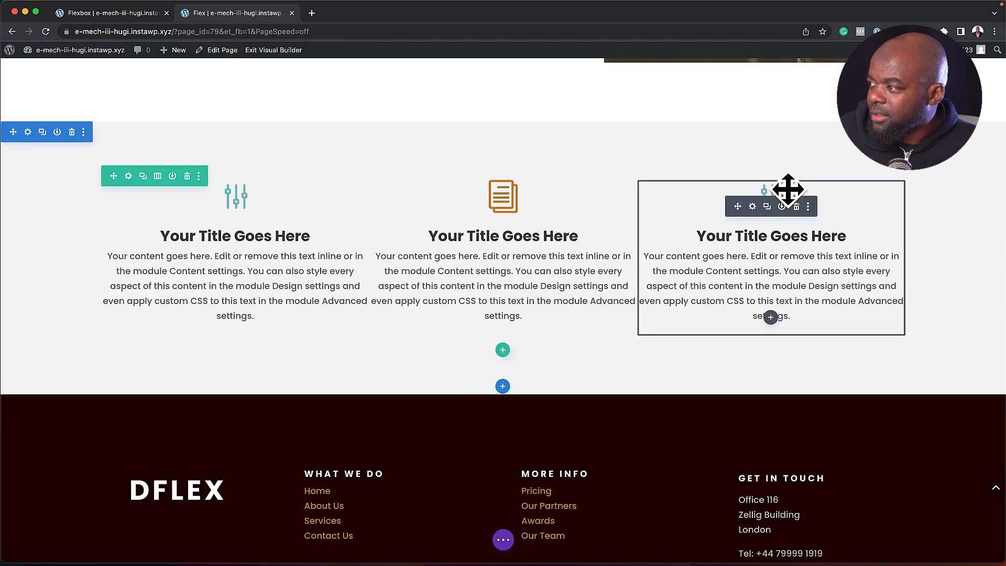
Step: Switch the third blurb's icon to the camera and color it with the saved dark blue
{"action": "left_click", "coordinate": [751, 204]}
{"action": "left_click", "coordinate": [79, 399]}
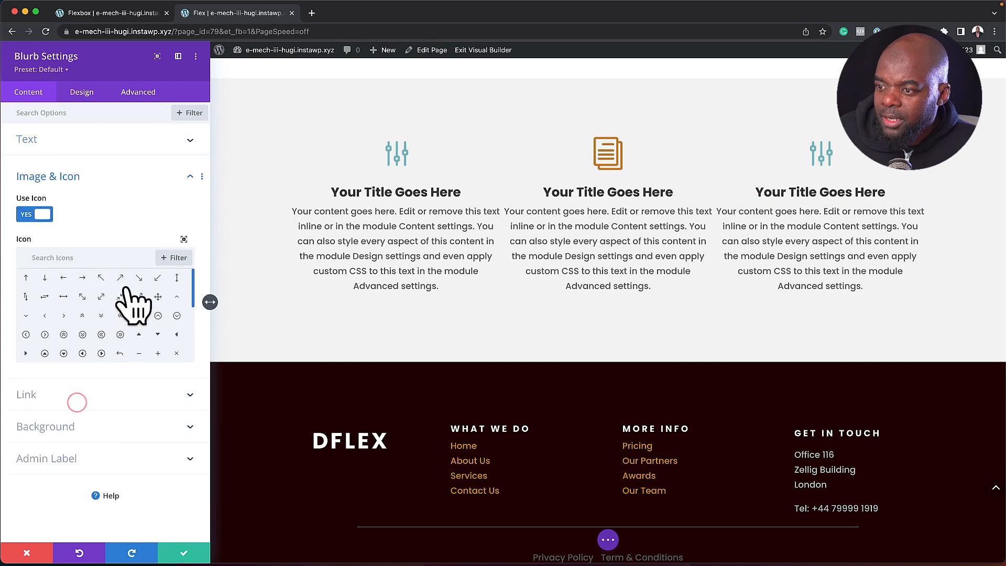
{"action": "scroll", "coordinate": [131, 304], "scroll_direction": "down", "scroll_amount": 1}
{"action": "left_click", "coordinate": [44, 316]}
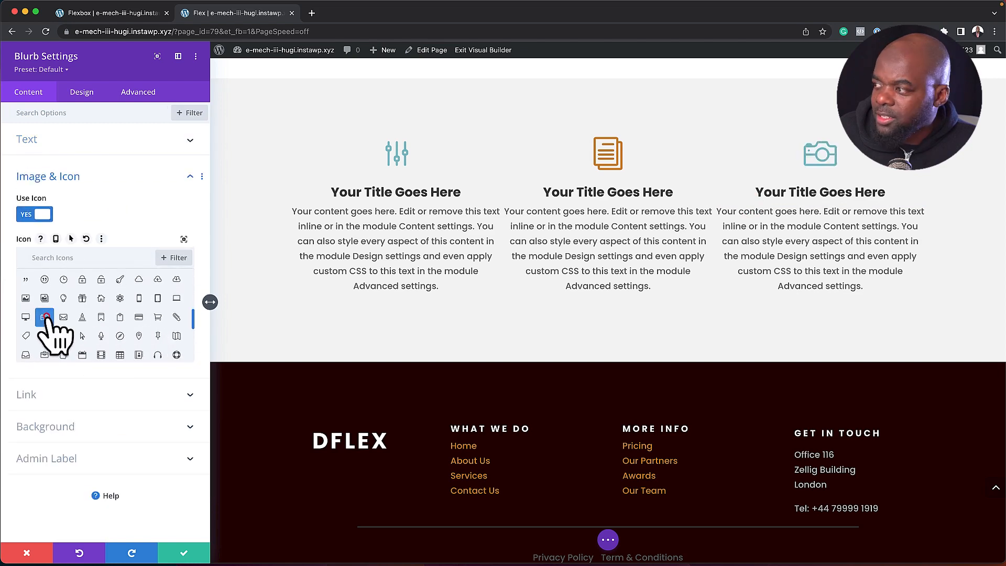
{"action": "left_click", "coordinate": [82, 92]}
{"action": "left_click", "coordinate": [84, 139]}
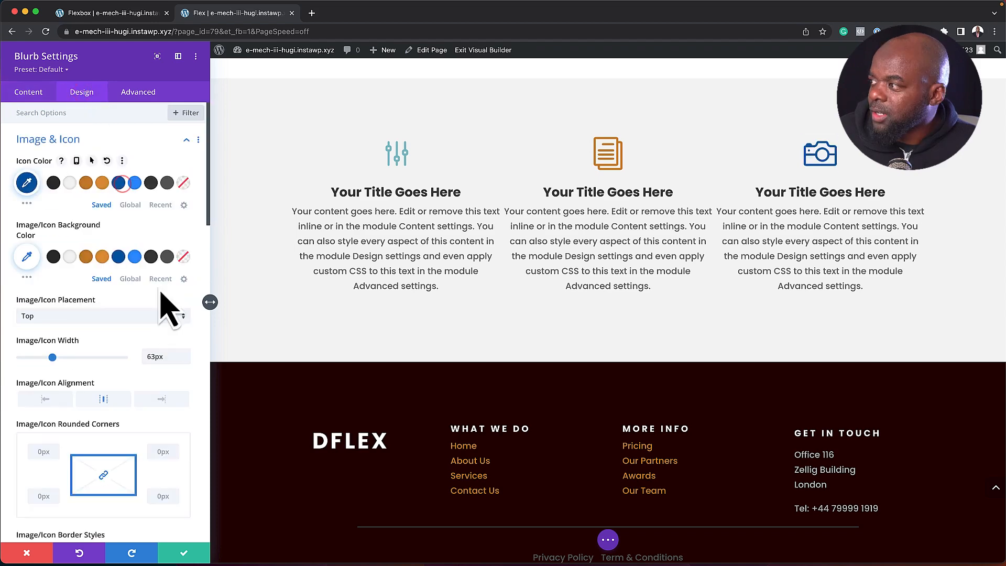
Step: Save the camera blurb's settings and open the Custom CSS of the blurb row's column
{"action": "left_click", "coordinate": [186, 553]}
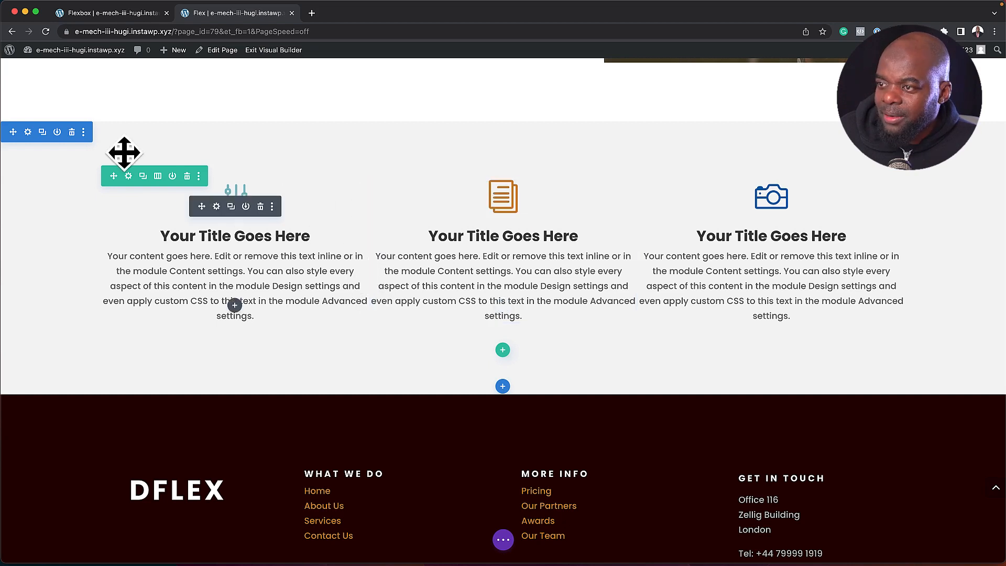
{"action": "left_click", "coordinate": [128, 176]}
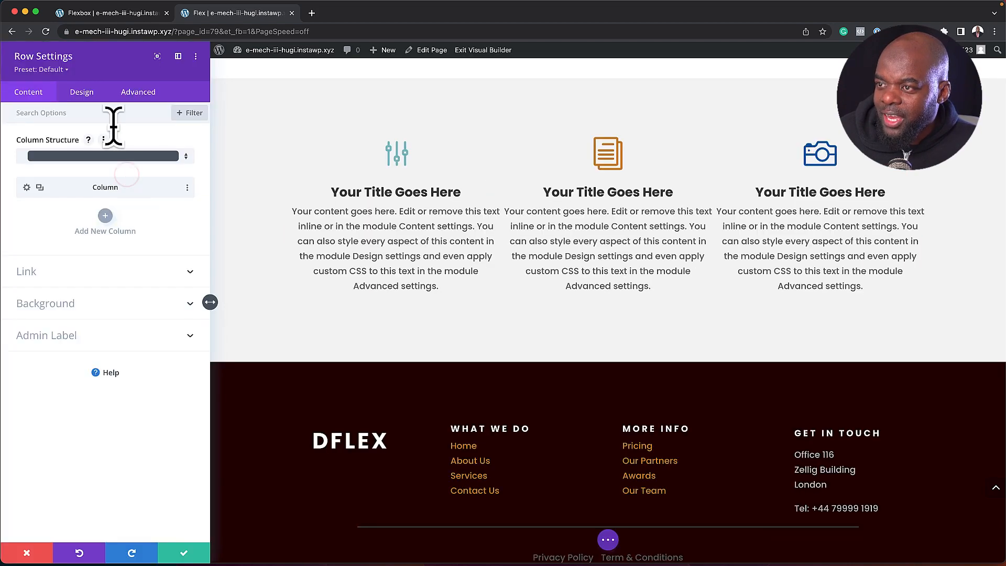
{"action": "left_click", "coordinate": [27, 187]}
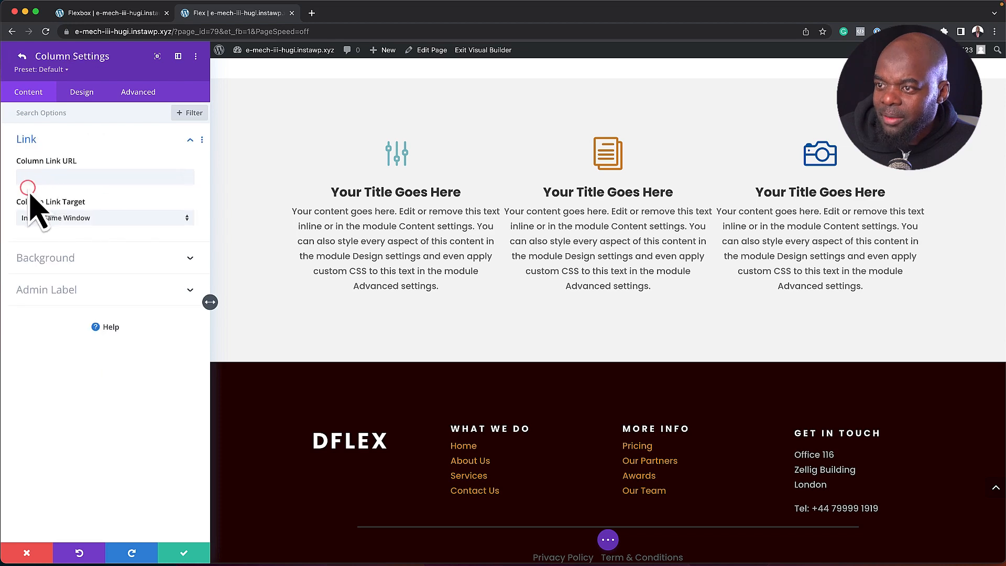
{"action": "left_click", "coordinate": [132, 95]}
{"action": "left_click", "coordinate": [91, 161]}
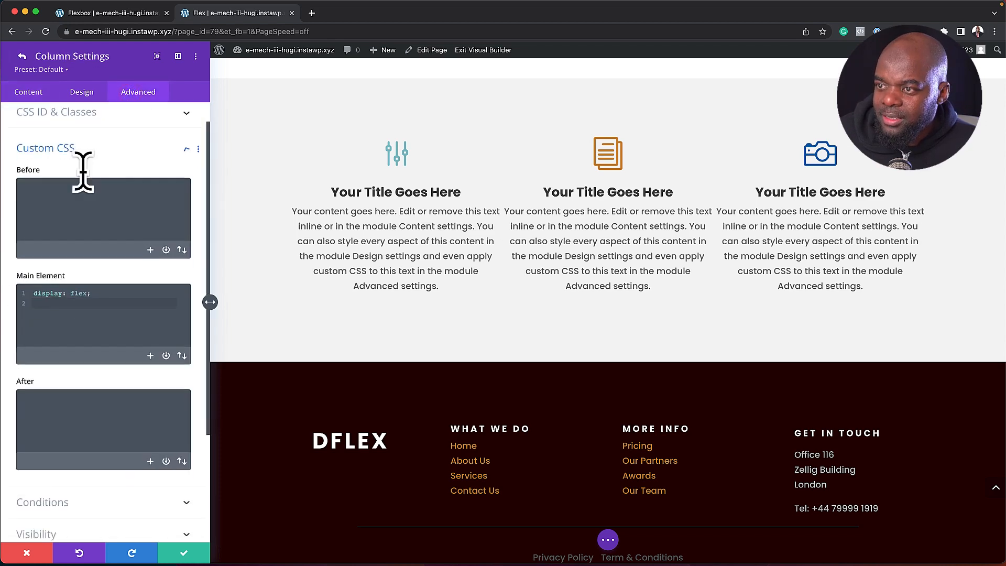
Step: Add column-gap: 20px; from the Flexbox snippet page to the column's Main Element CSS, trying 50px before restoring 20px
{"action": "left_click", "coordinate": [128, 16]}
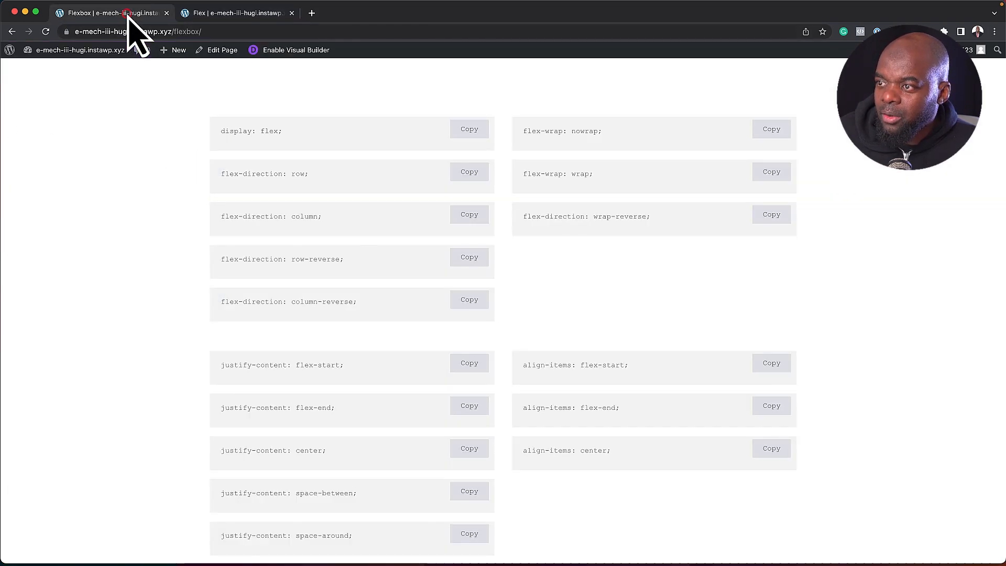
{"action": "scroll", "coordinate": [208, 348], "scroll_direction": "down", "scroll_amount": 5}
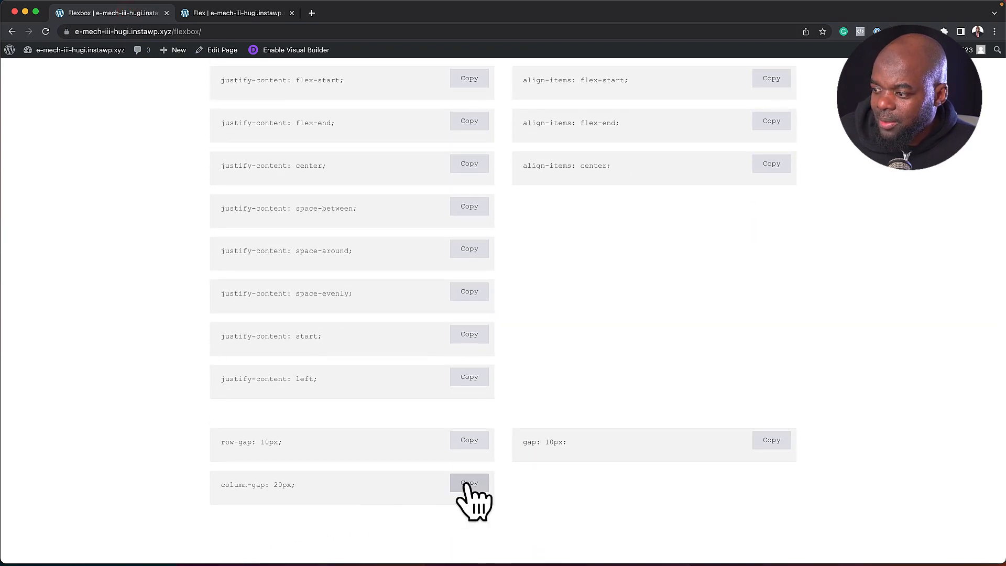
{"action": "left_click", "coordinate": [244, 13]}
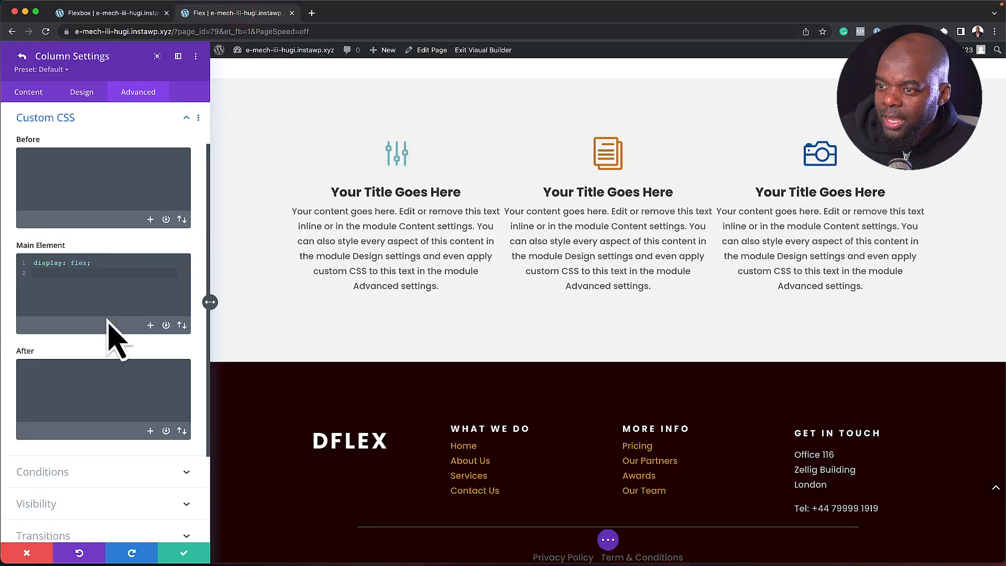
{"action": "type", "text": "column-gap: 20px;"}
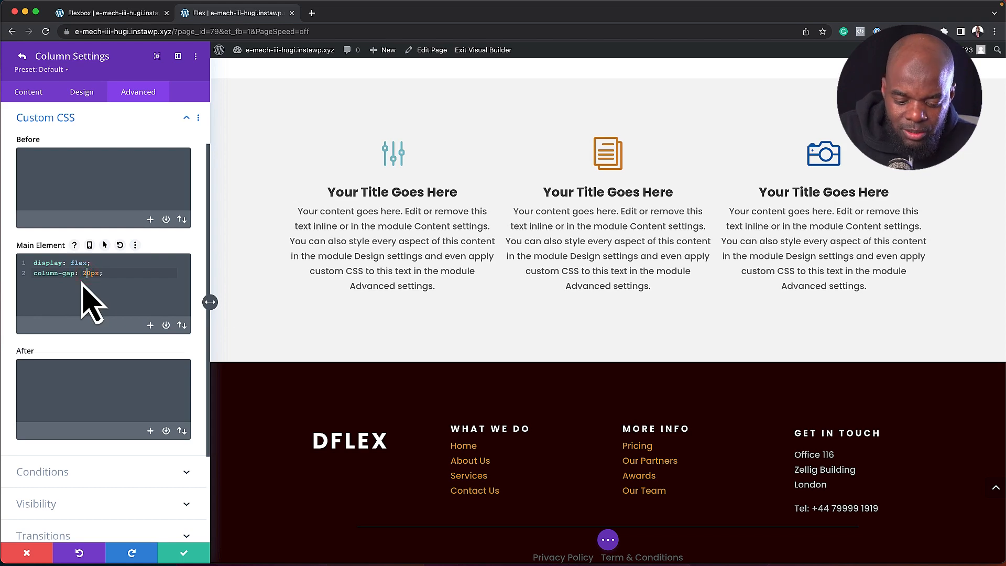
{"action": "type", "text": "5"}
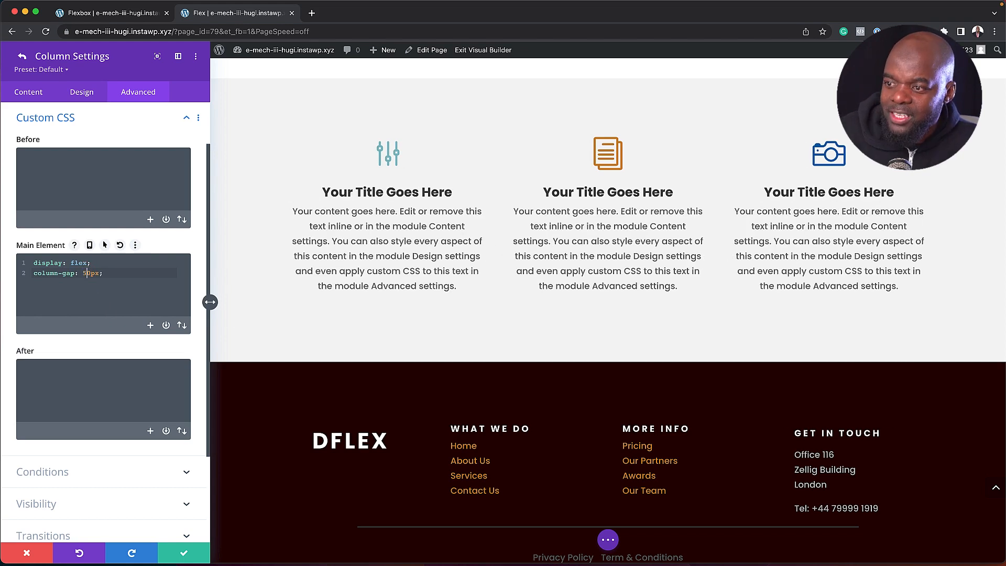
{"action": "type", "text": "2"}
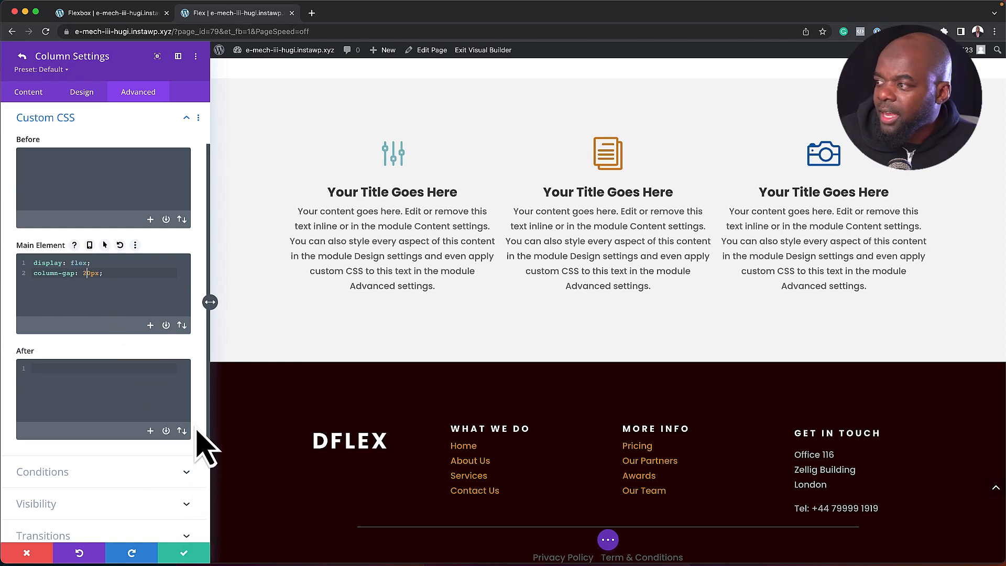
Step: Add flex-direction: row-reverse; from the Flexbox snippet page below the column-gap line in the Main Element CSS and save the column settings
{"action": "left_click", "coordinate": [122, 273]}
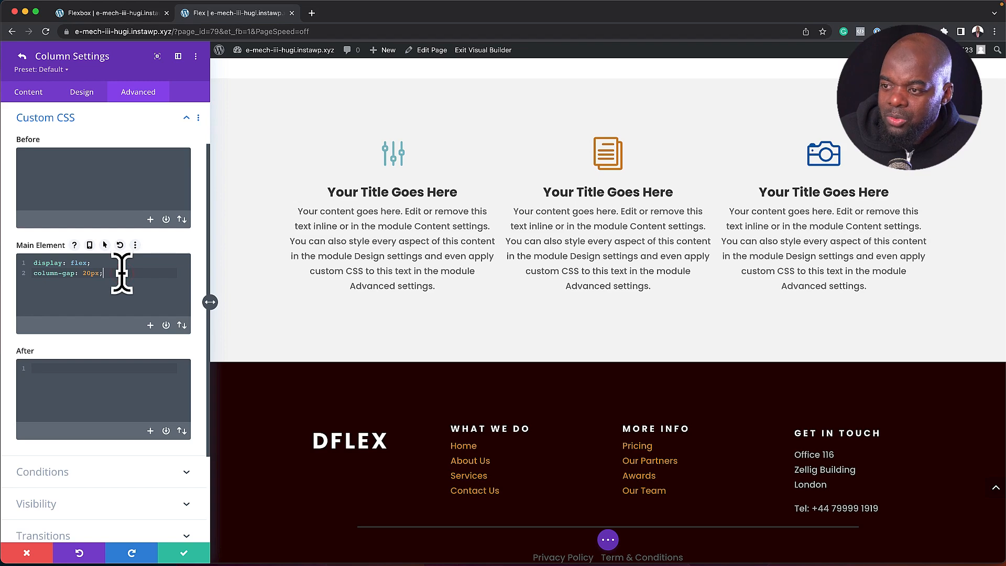
{"action": "left_click", "coordinate": [121, 13]}
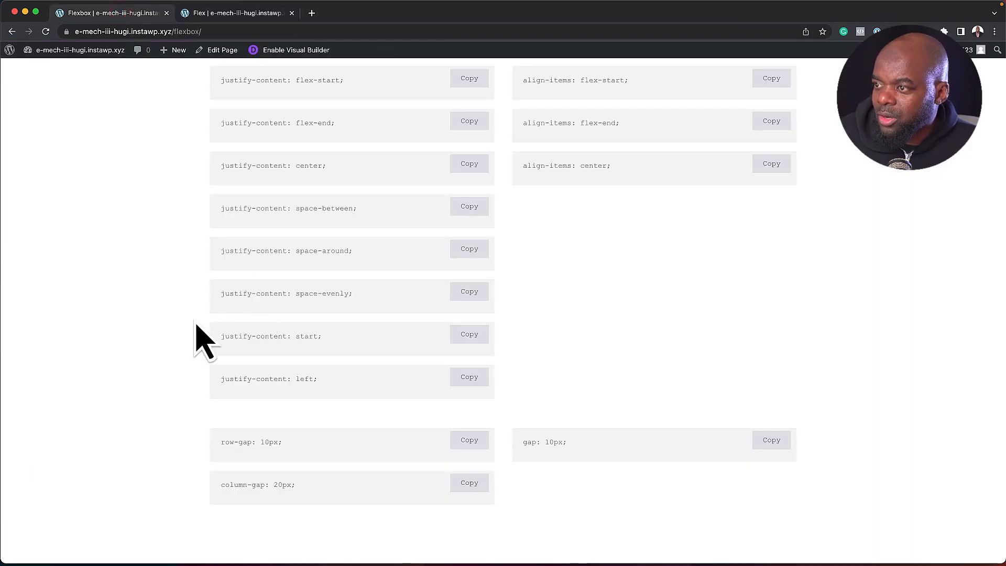
{"action": "scroll", "coordinate": [197, 337], "scroll_direction": "up", "scroll_amount": 5}
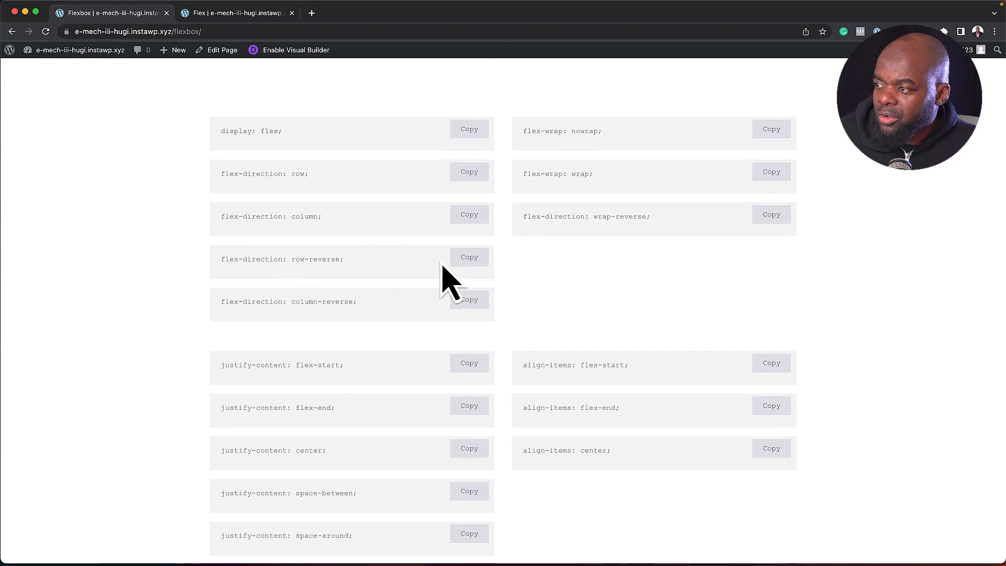
{"action": "left_click", "coordinate": [210, 12]}
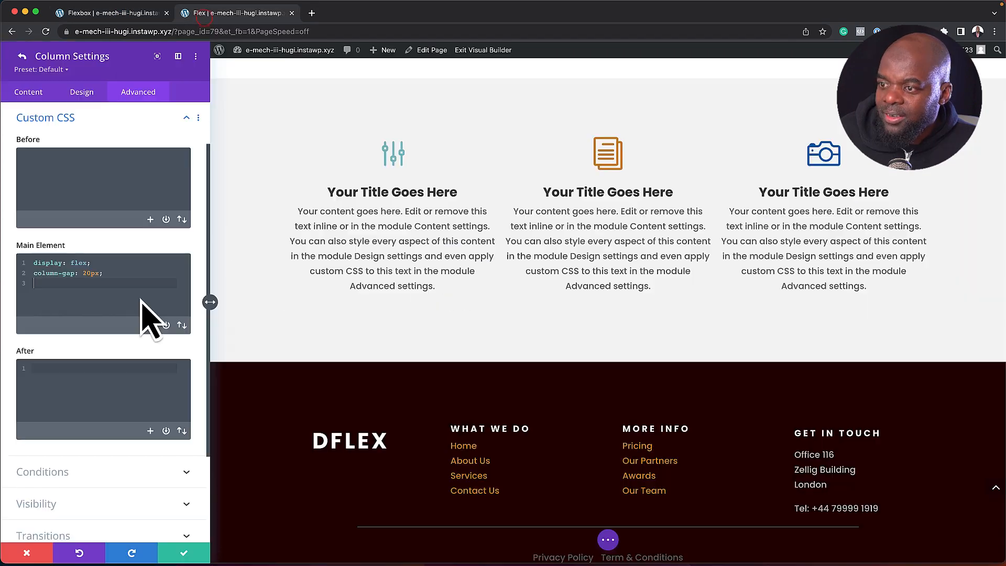
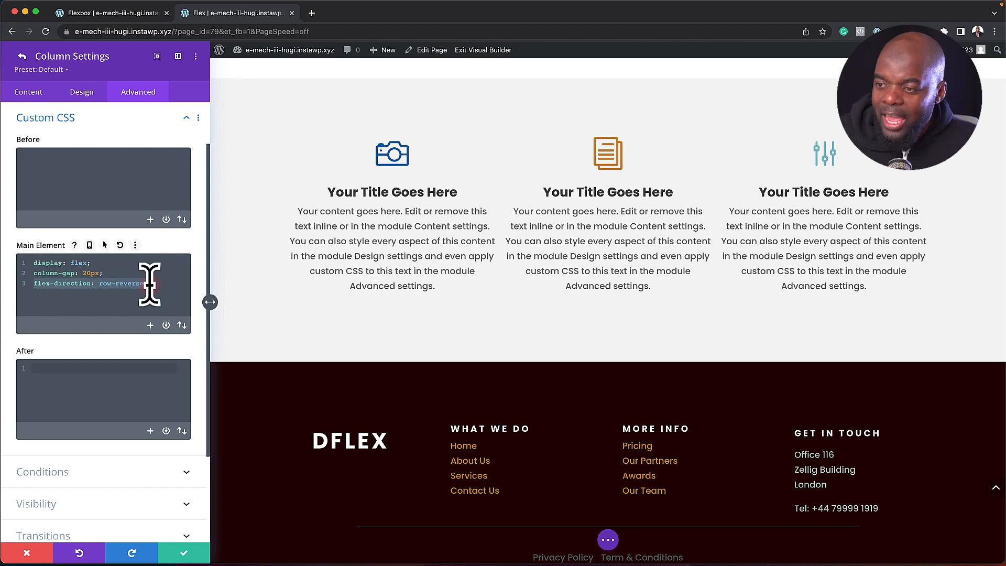
{"action": "key", "text": "BackSpace"}
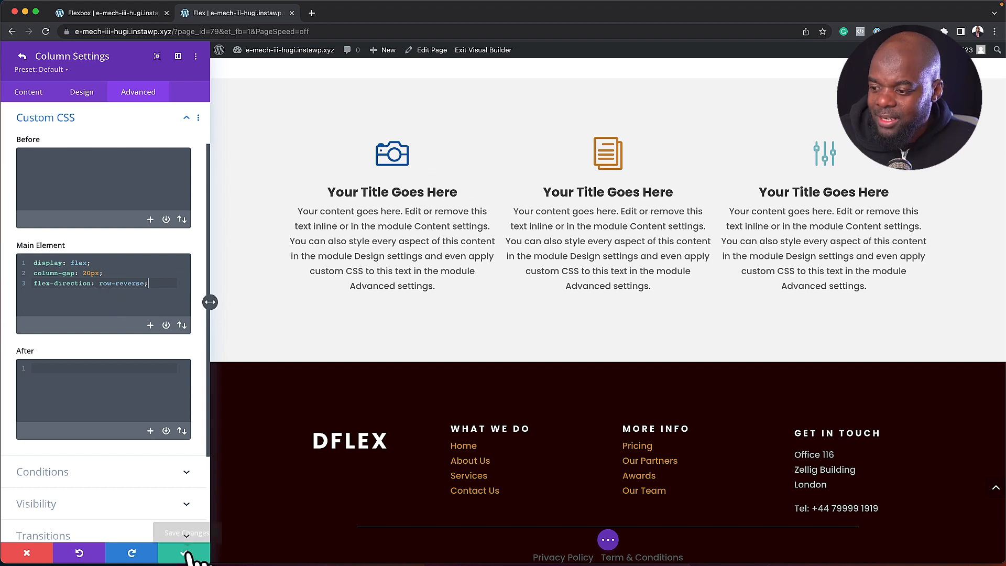
{"action": "left_click", "coordinate": [187, 554]}
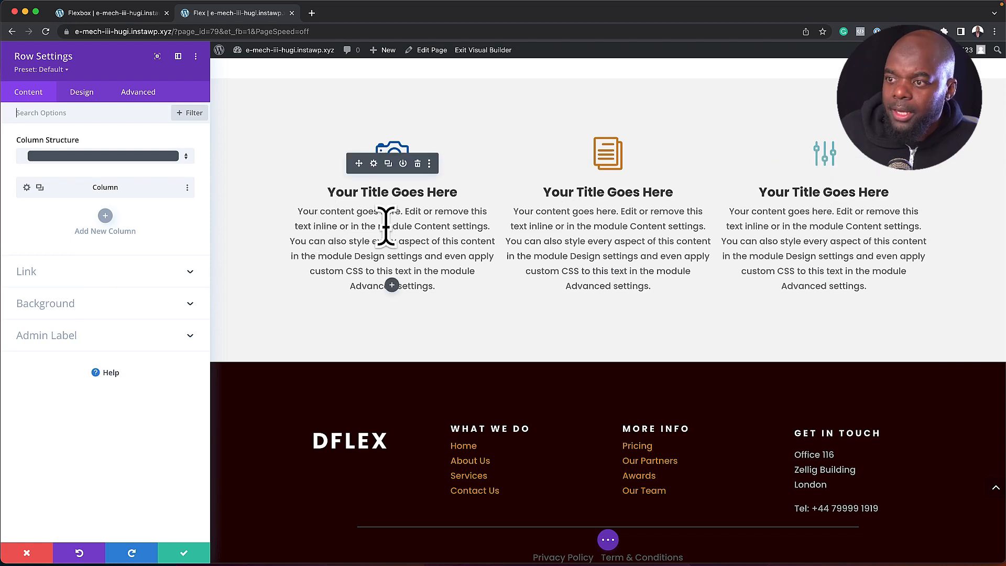
Step: Reopen the column's Custom CSS, enable responsive editing for Main Element, and display the blurbs in its tablet version
{"action": "left_click", "coordinate": [26, 187]}
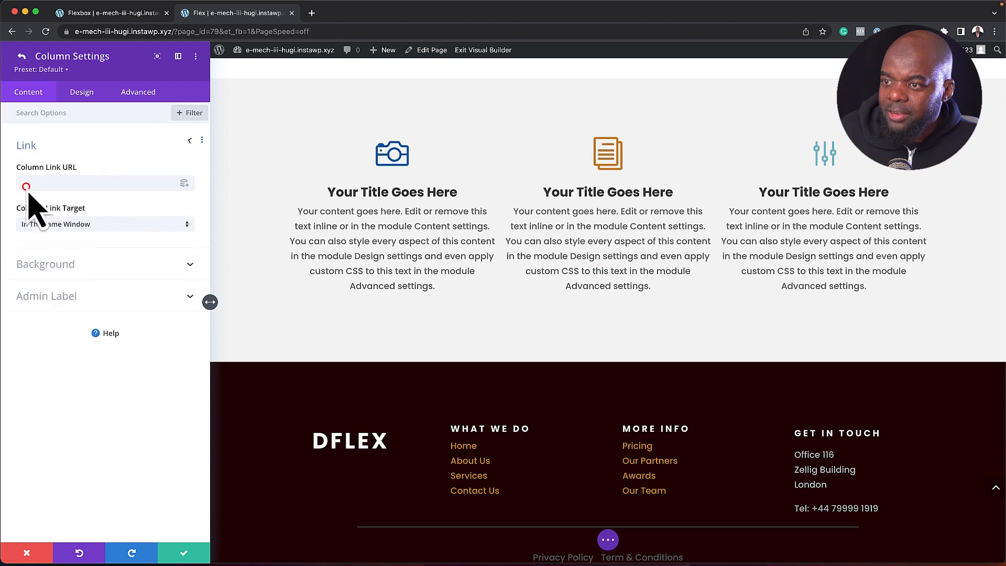
{"action": "left_click", "coordinate": [94, 93]}
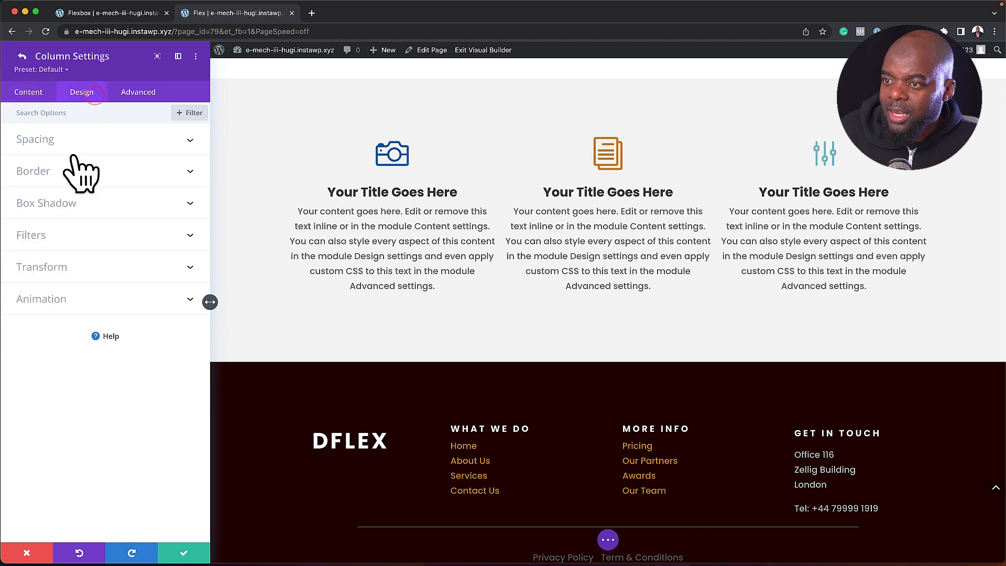
{"action": "left_click", "coordinate": [136, 95]}
{"action": "left_click", "coordinate": [57, 180]}
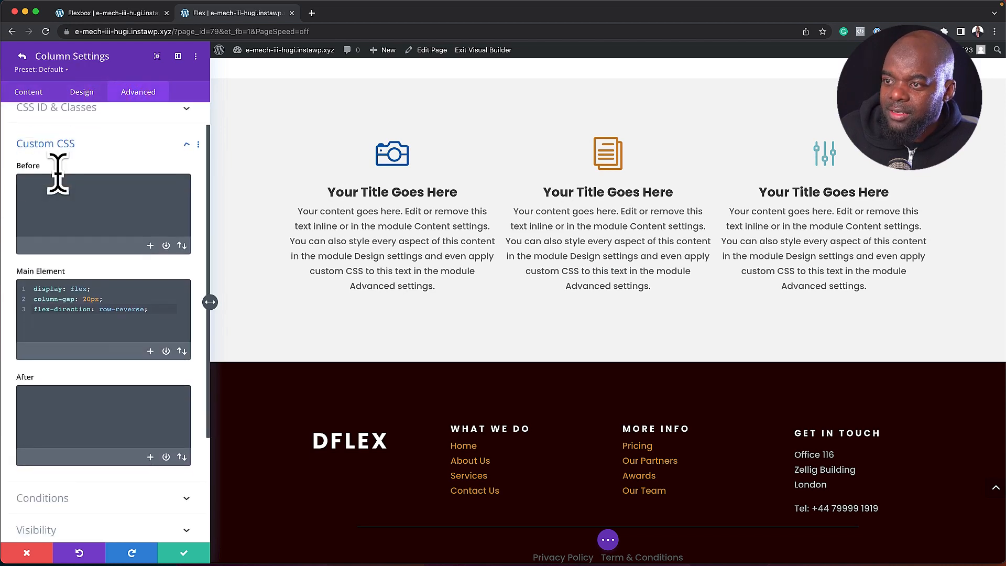
{"action": "left_click_drag", "start_coordinate": [148, 284], "coordinate": [37, 256]}
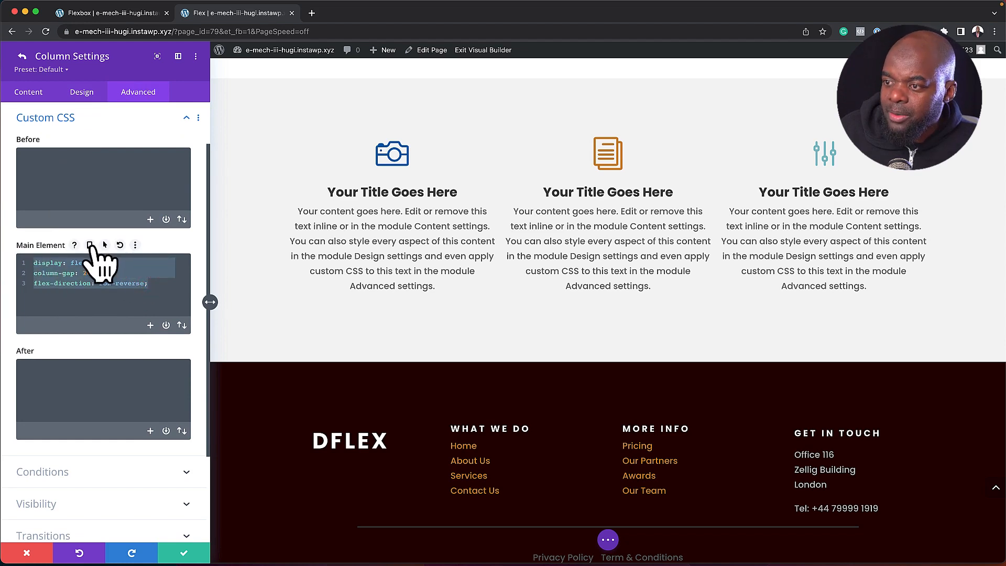
{"action": "left_click", "coordinate": [90, 245]}
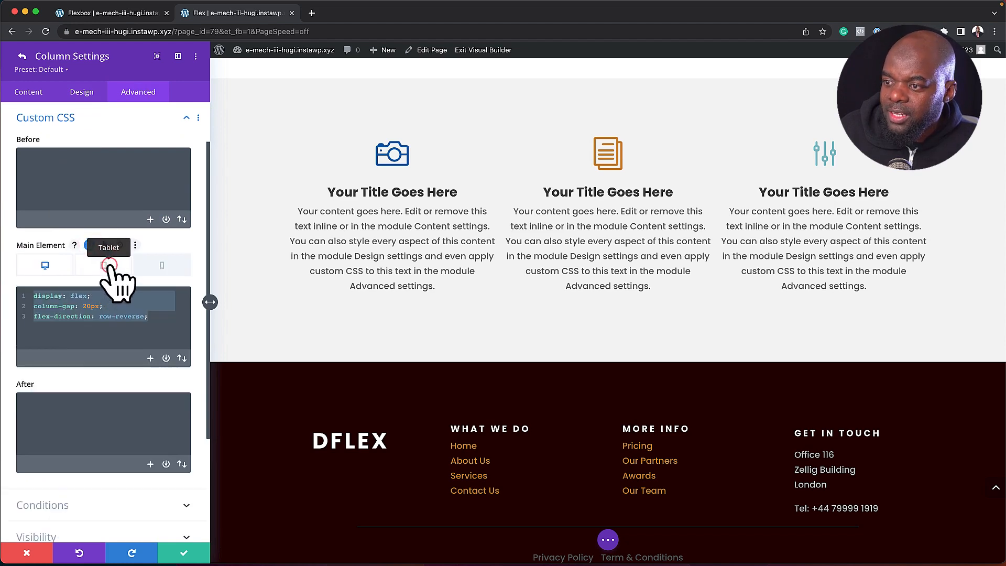
{"action": "left_click", "coordinate": [108, 265]}
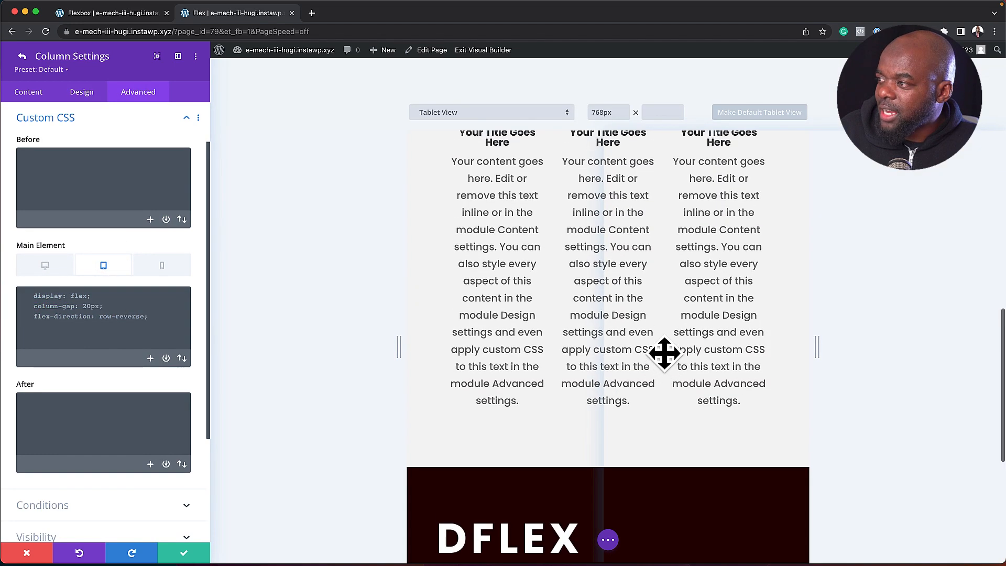
{"action": "scroll", "coordinate": [664, 352], "scroll_direction": "up", "scroll_amount": 5}
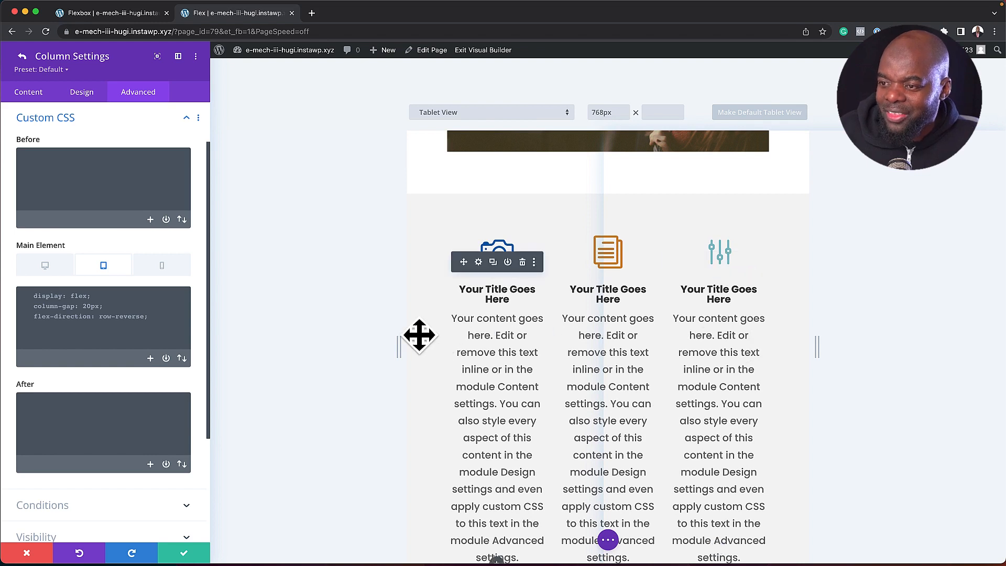
Step: Try flex-direction: column; from the Flexbox snippet page as the tablet Main Element CSS and check the blurb order in the preview
{"action": "left_click", "coordinate": [34, 295]}
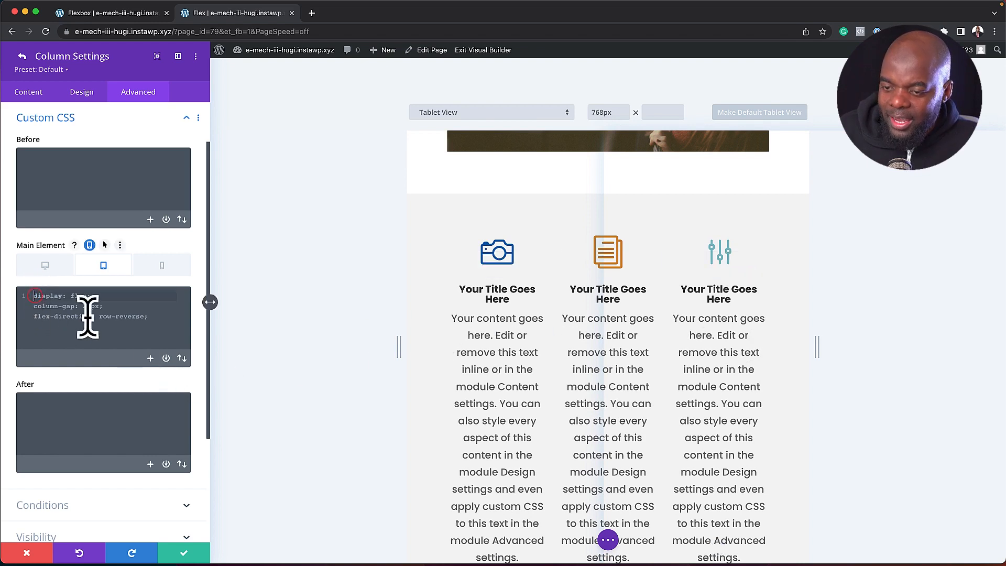
{"action": "left_click", "coordinate": [241, 332]}
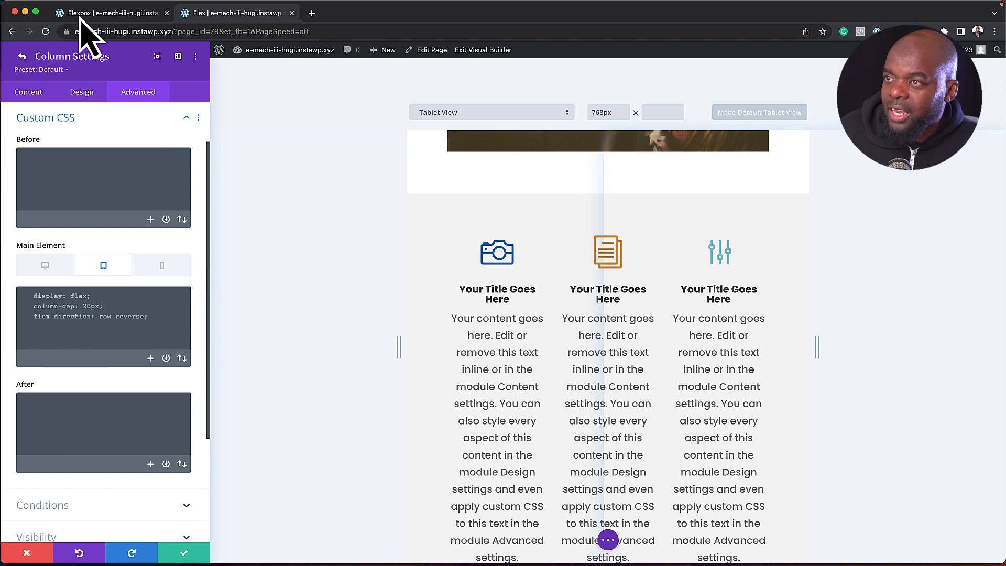
{"action": "left_click", "coordinate": [129, 14]}
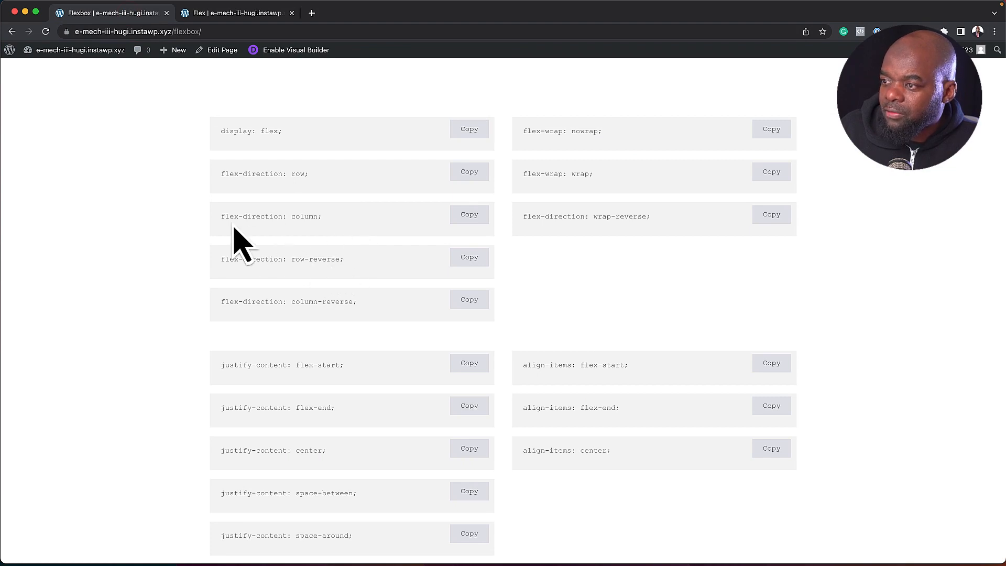
{"action": "left_click", "coordinate": [467, 215]}
{"action": "left_click", "coordinate": [231, 14]}
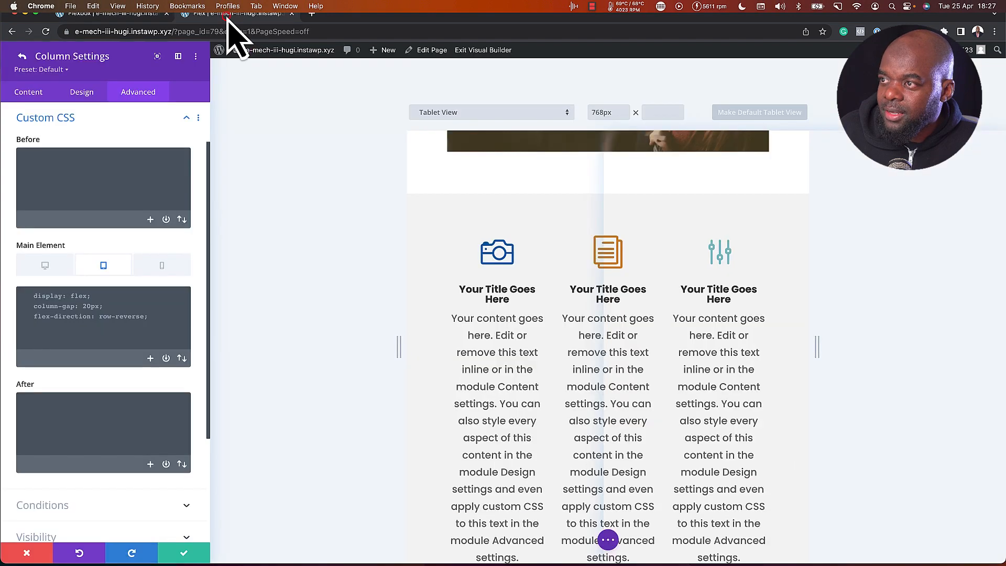
{"action": "left_click", "coordinate": [155, 315]}
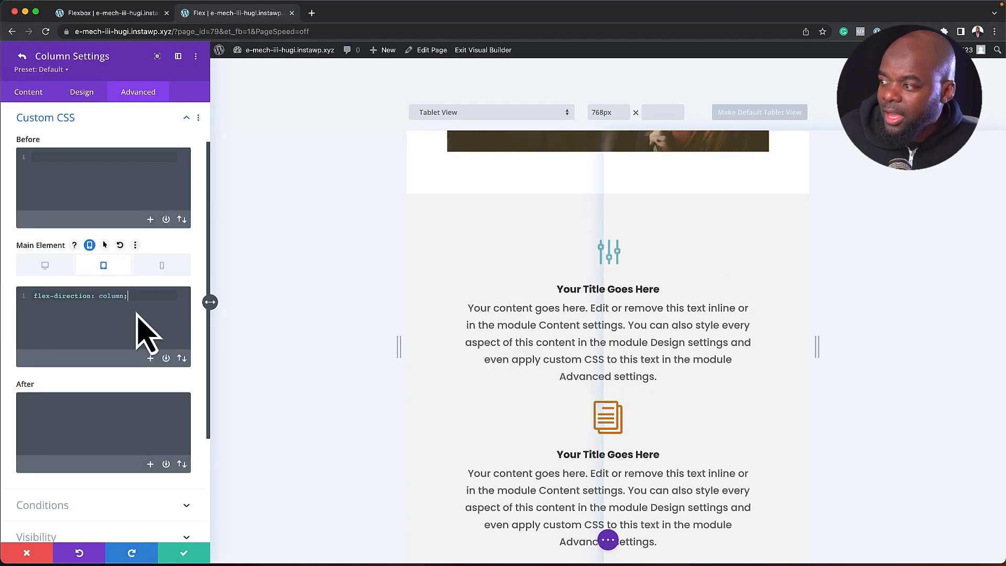
{"action": "scroll", "coordinate": [511, 296], "scroll_direction": "down", "scroll_amount": 3}
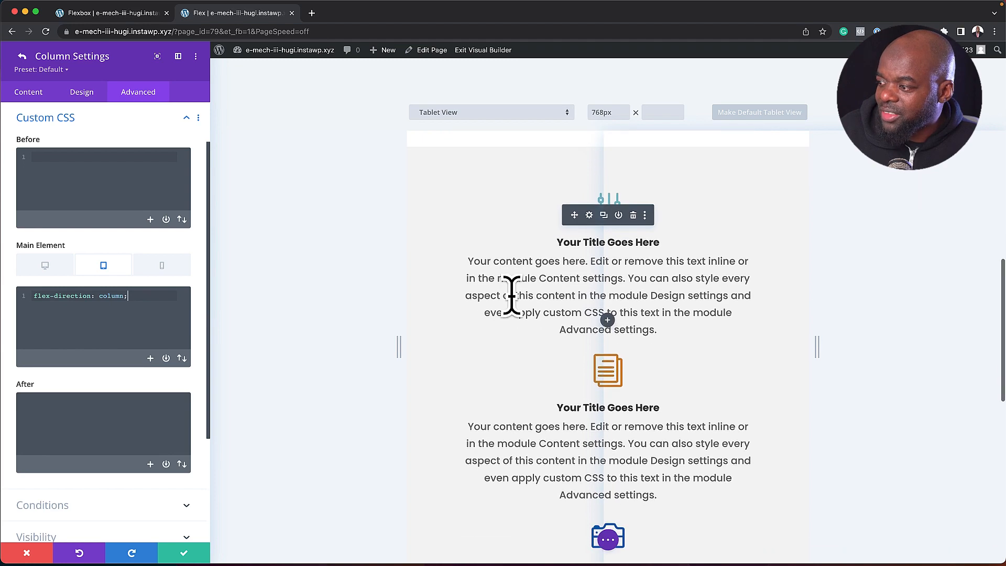
{"action": "scroll", "coordinate": [670, 366], "scroll_direction": "down", "scroll_amount": 3}
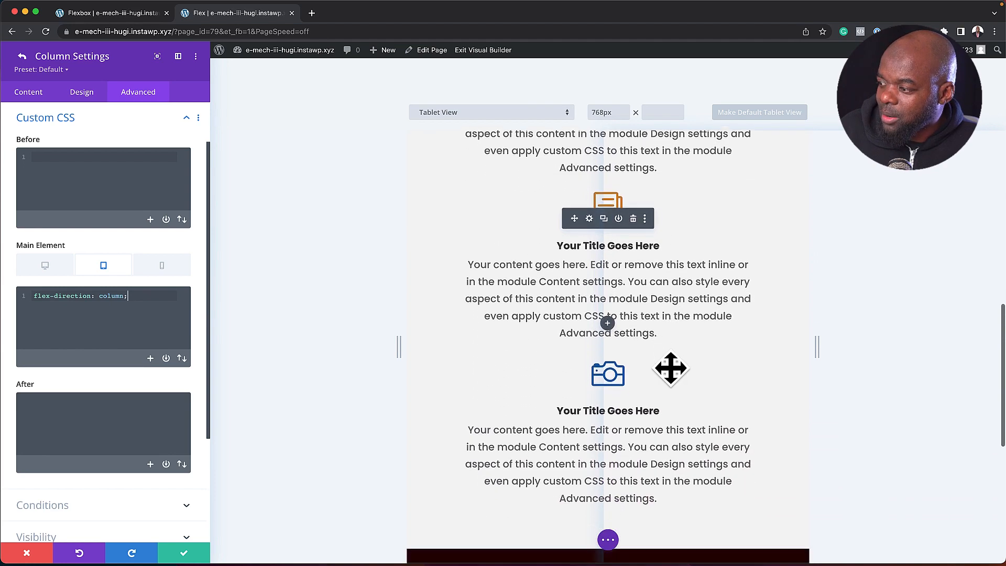
Step: Replace the tablet Main Element CSS with flex-direction: column-reverse; copied from the Flexbox snippet page
{"action": "left_click", "coordinate": [147, 16]}
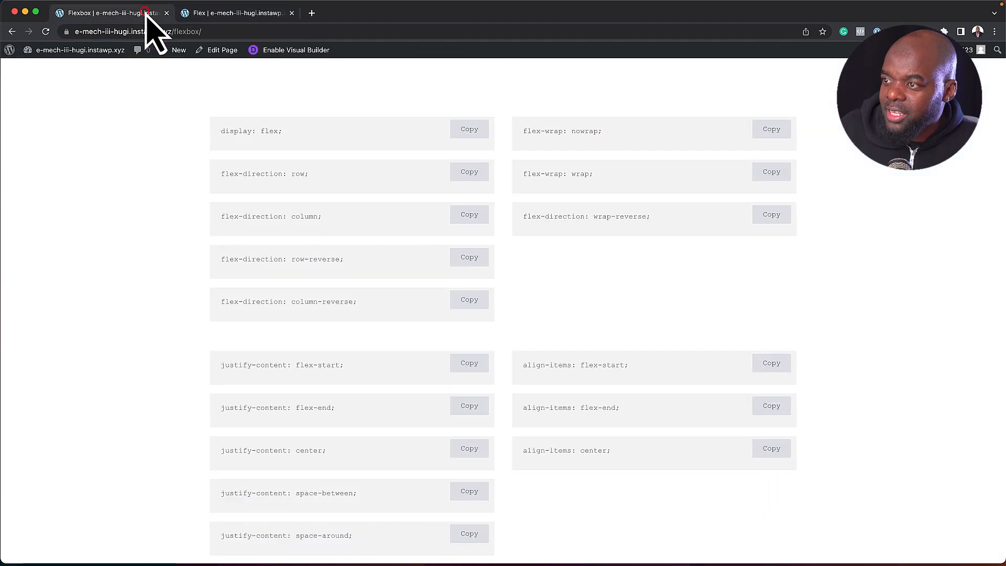
{"action": "left_click", "coordinate": [468, 299]}
{"action": "left_click", "coordinate": [209, 14]}
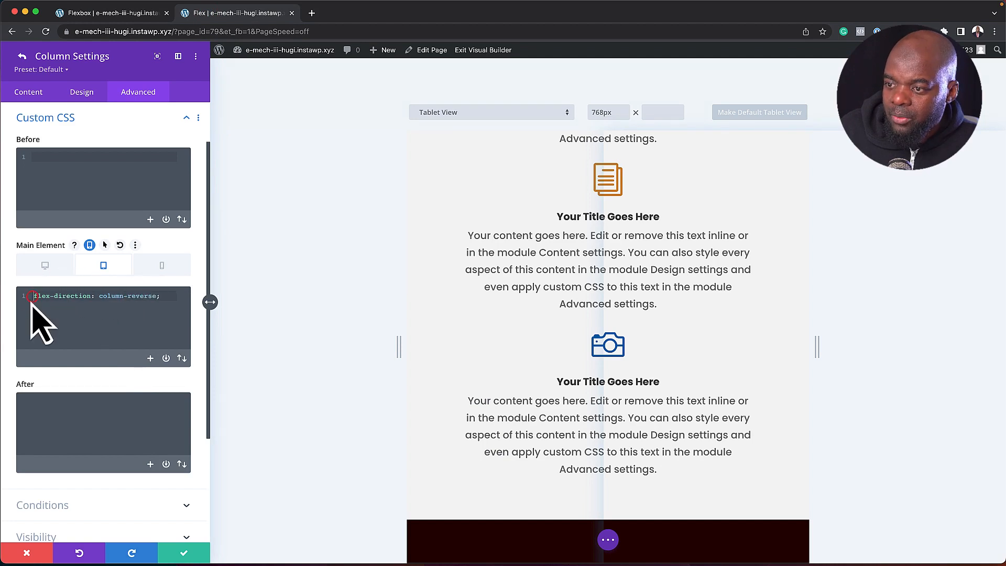
Step: Add display: flex; from the Flexbox snippet page above the column-reverse line in the tablet CSS and check the blurb order
{"action": "left_click", "coordinate": [119, 11]}
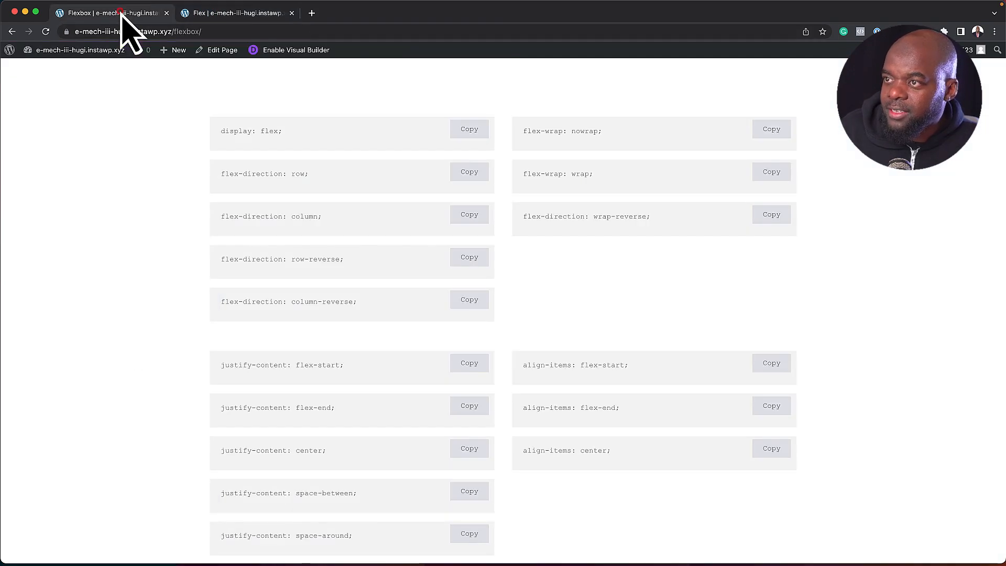
{"action": "left_click", "coordinate": [266, 14]}
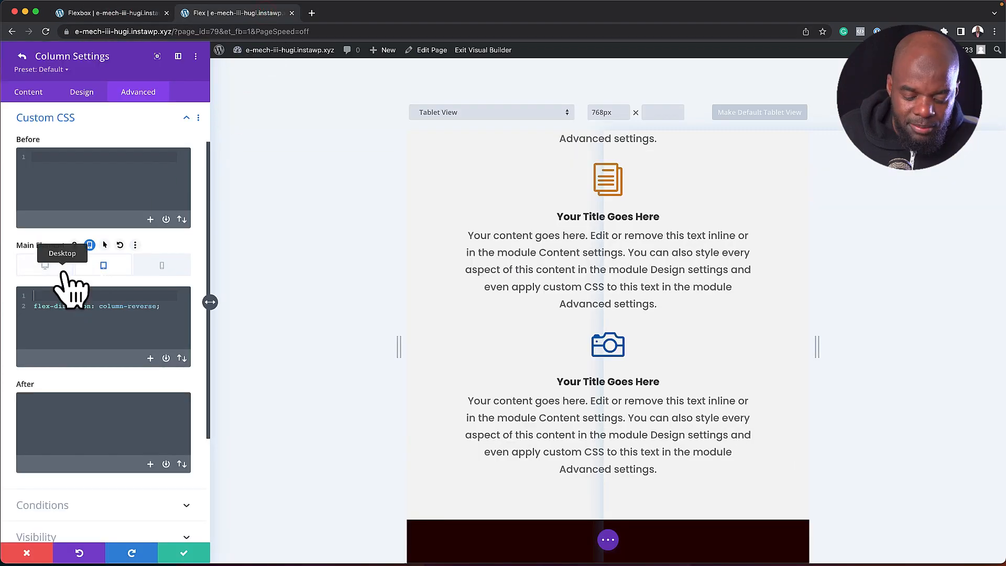
{"action": "key", "text": "super+v"}
{"action": "scroll", "coordinate": [681, 403], "scroll_direction": "up", "scroll_amount": 5}
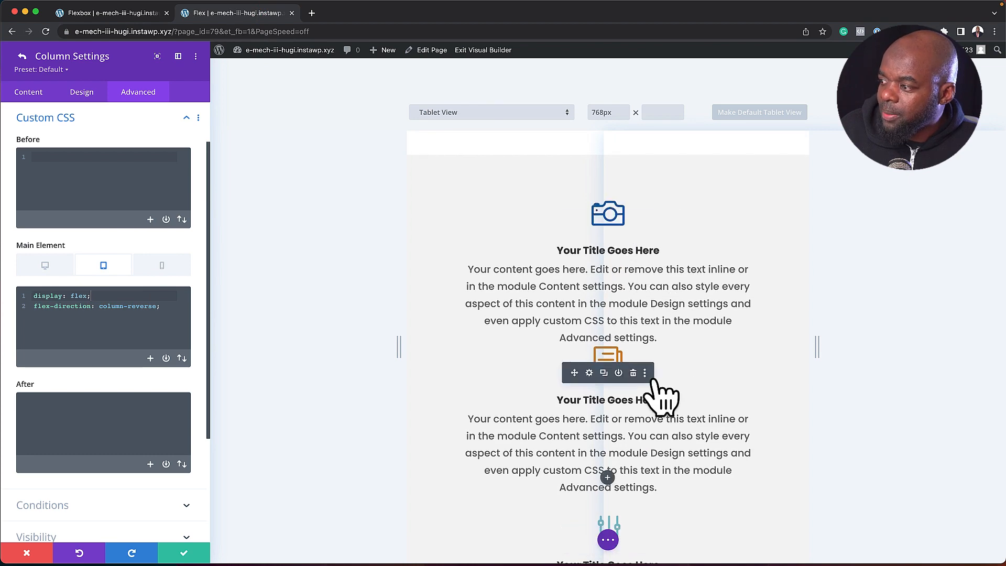
{"action": "scroll", "coordinate": [657, 397], "scroll_direction": "down", "scroll_amount": 3}
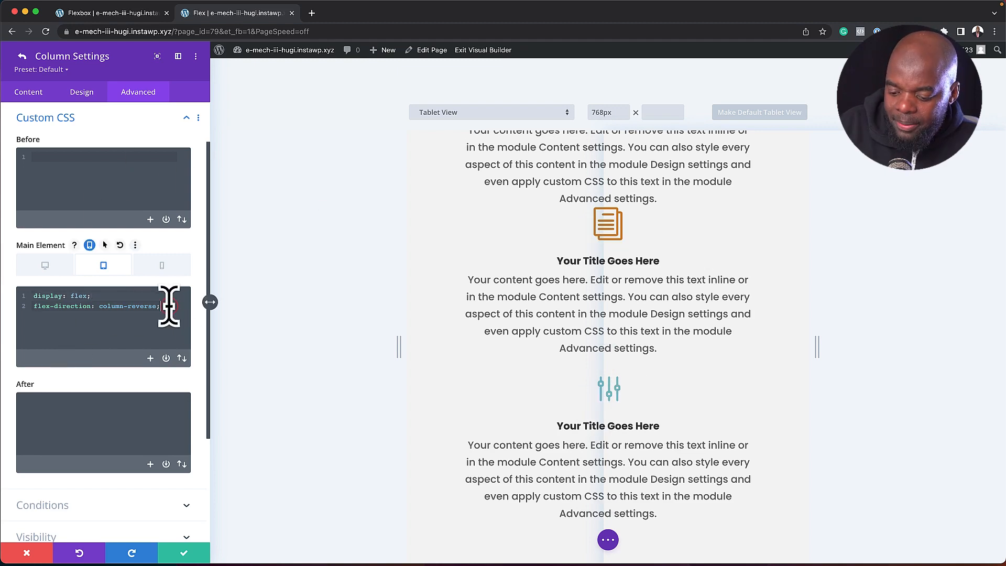
Step: Add column-gap: 20px; from the Flexbox snippet page on a third line of the tablet Main Element CSS
{"action": "left_click", "coordinate": [144, 14]}
{"action": "scroll", "coordinate": [341, 367], "scroll_direction": "down", "scroll_amount": 3}
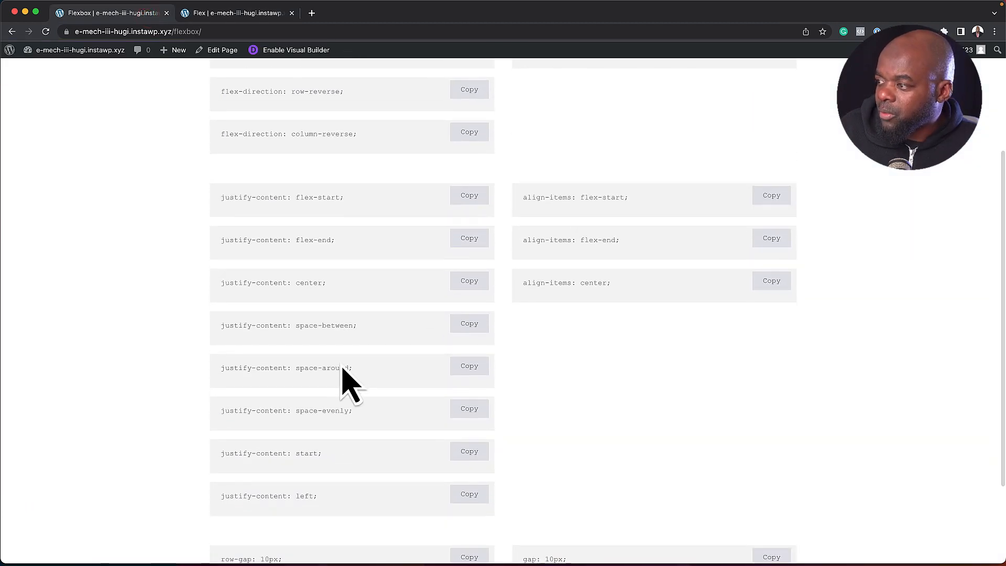
{"action": "scroll", "coordinate": [342, 367], "scroll_direction": "down", "scroll_amount": 2}
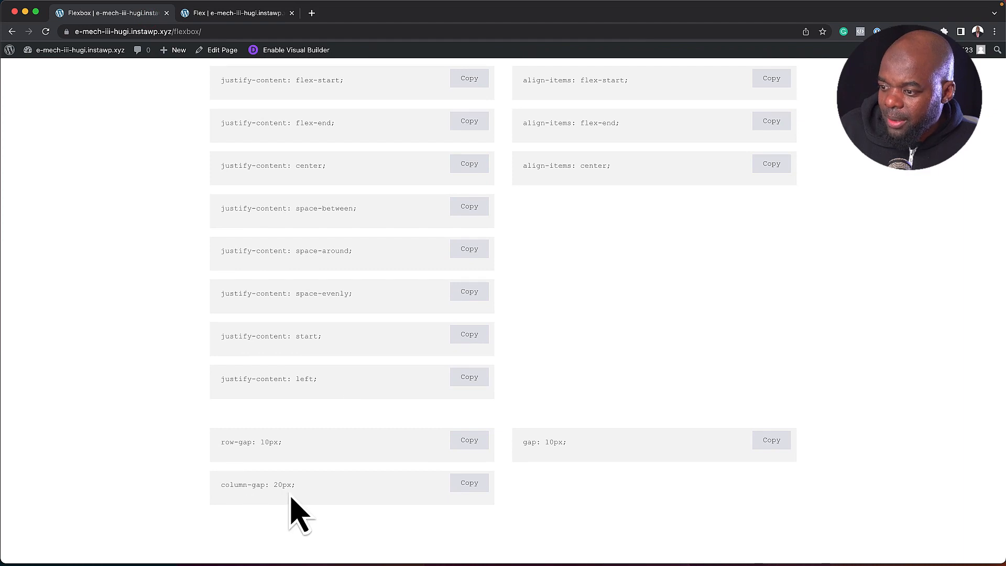
{"action": "left_click", "coordinate": [464, 486]}
{"action": "left_click", "coordinate": [239, 13]}
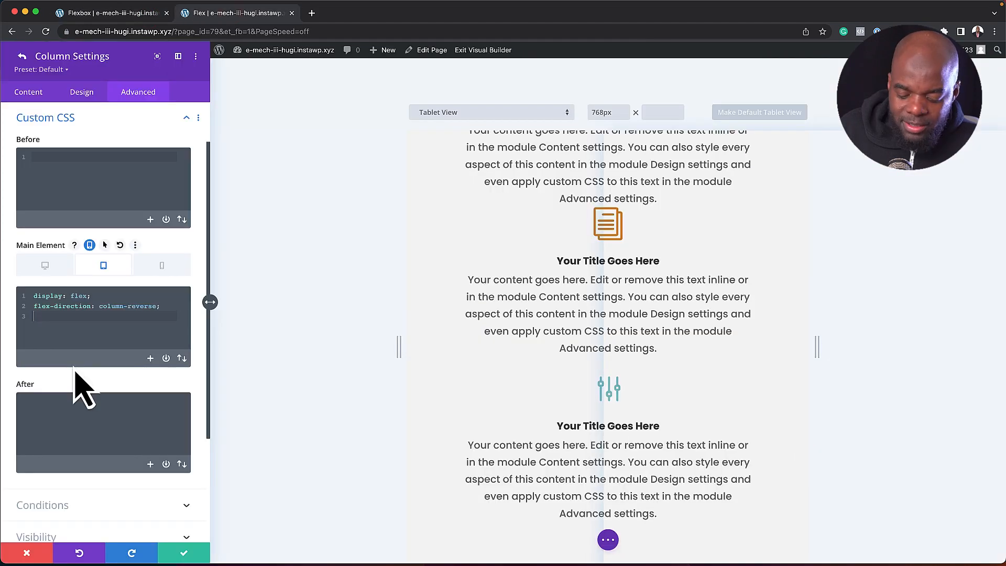
{"action": "scroll", "coordinate": [482, 365], "scroll_direction": "up", "scroll_amount": 2}
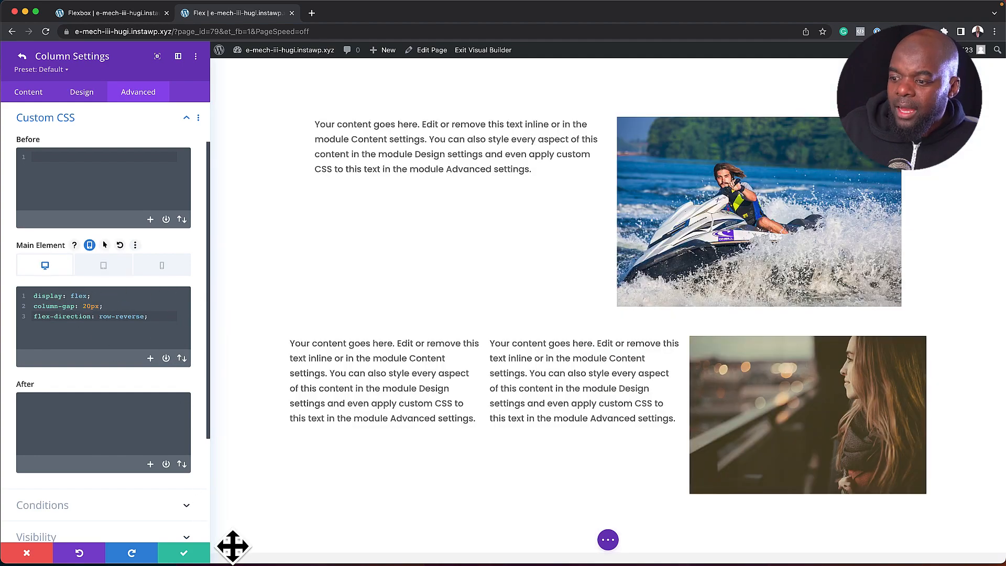
Step: Save the column and row settings and review the blurbs section in the desktop layout
{"action": "left_click", "coordinate": [184, 553]}
{"action": "left_click", "coordinate": [186, 552]}
{"action": "scroll", "coordinate": [324, 424], "scroll_direction": "down", "scroll_amount": 10}
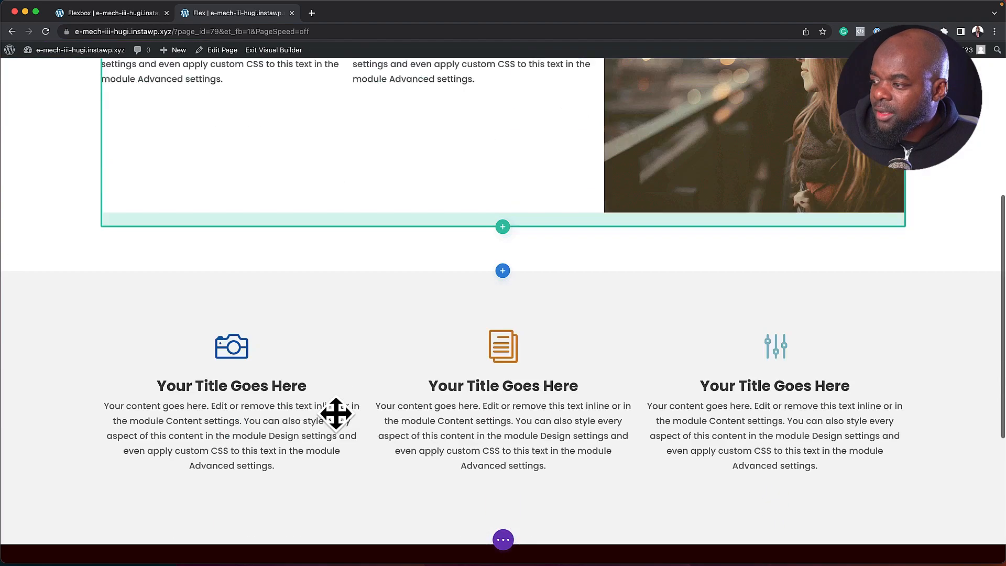
{"action": "scroll", "coordinate": [335, 413], "scroll_direction": "up", "scroll_amount": 6}
{"action": "scroll", "coordinate": [337, 419], "scroll_direction": "down", "scroll_amount": 5}
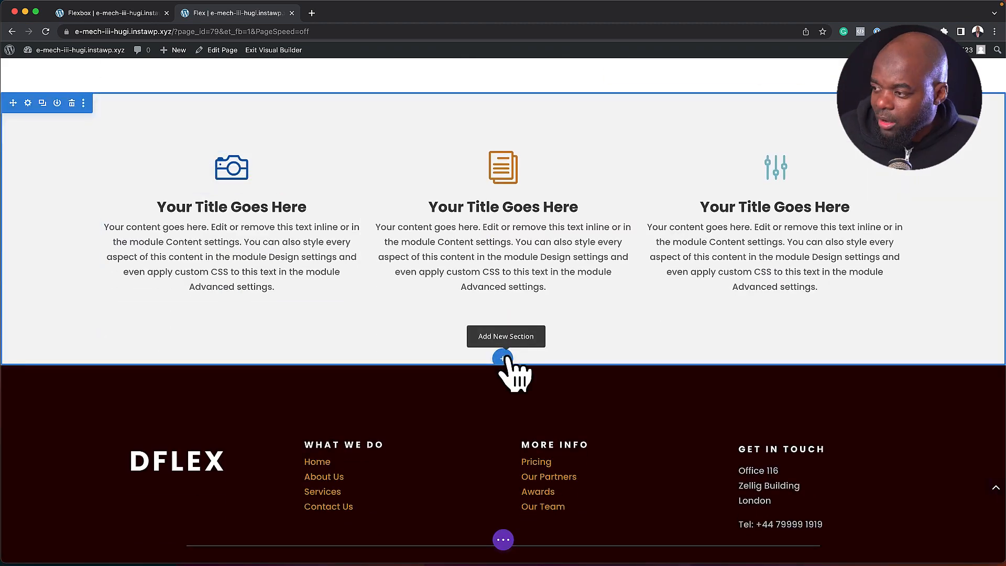
Step: Insert a new regular section with a single-column row between the blurbs section and the footer
{"action": "left_click", "coordinate": [503, 358]}
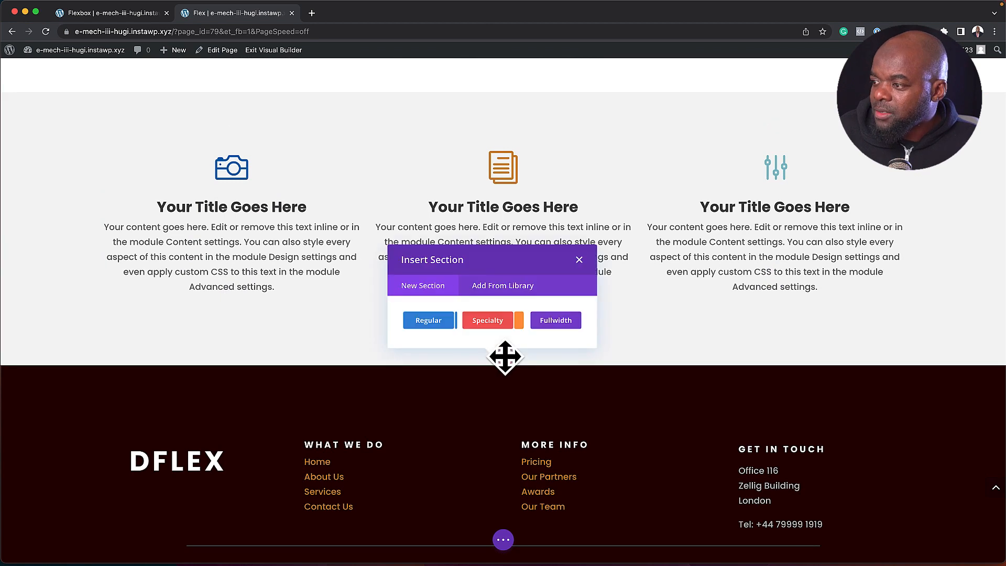
{"action": "left_click", "coordinate": [427, 321]}
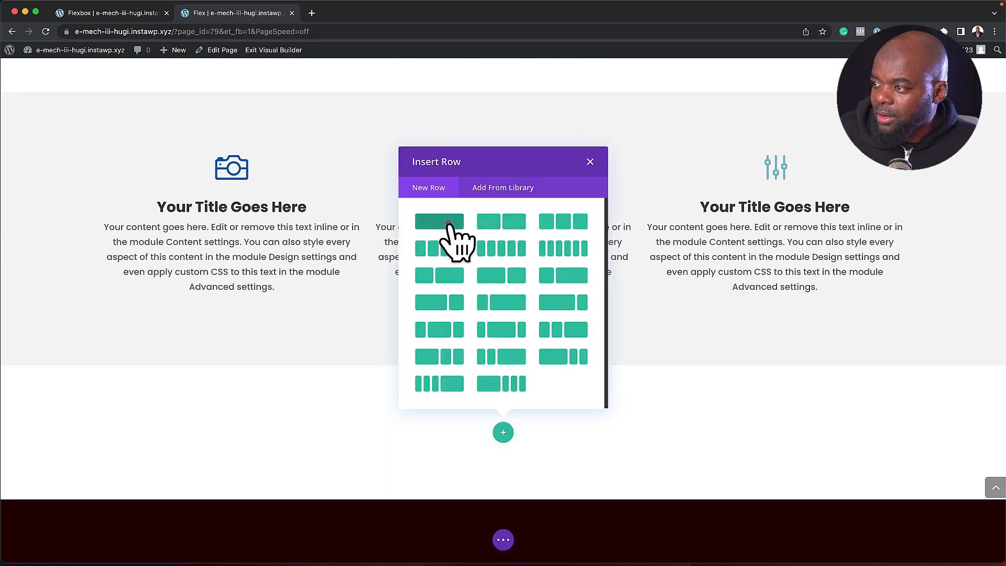
{"action": "left_click", "coordinate": [448, 224]}
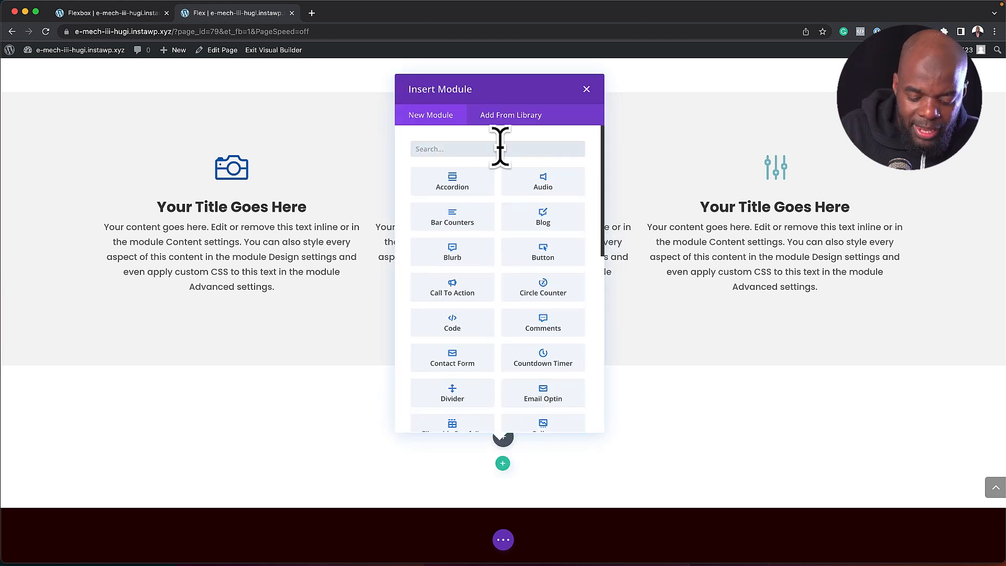
Step: Insert a Text module with its default content into the new row and save it
{"action": "type", "text": "ca"}
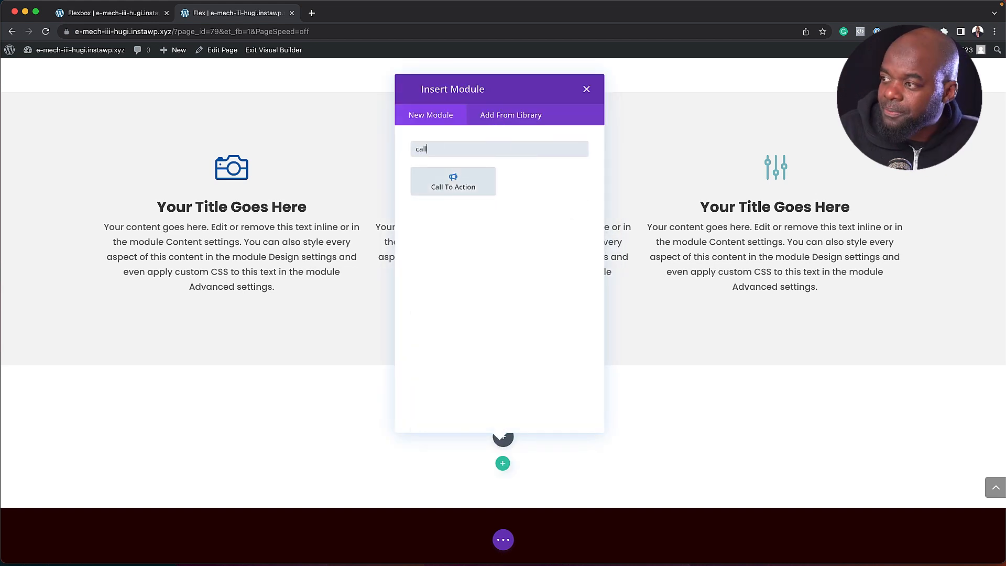
{"action": "type", "text": "ll"}
{"action": "key", "text": "BackSpace"}
{"action": "key", "text": "BackSpace"}
{"action": "key", "text": "BackSpace"}
{"action": "key", "text": "BackSpace"}
{"action": "type", "text": "text"}
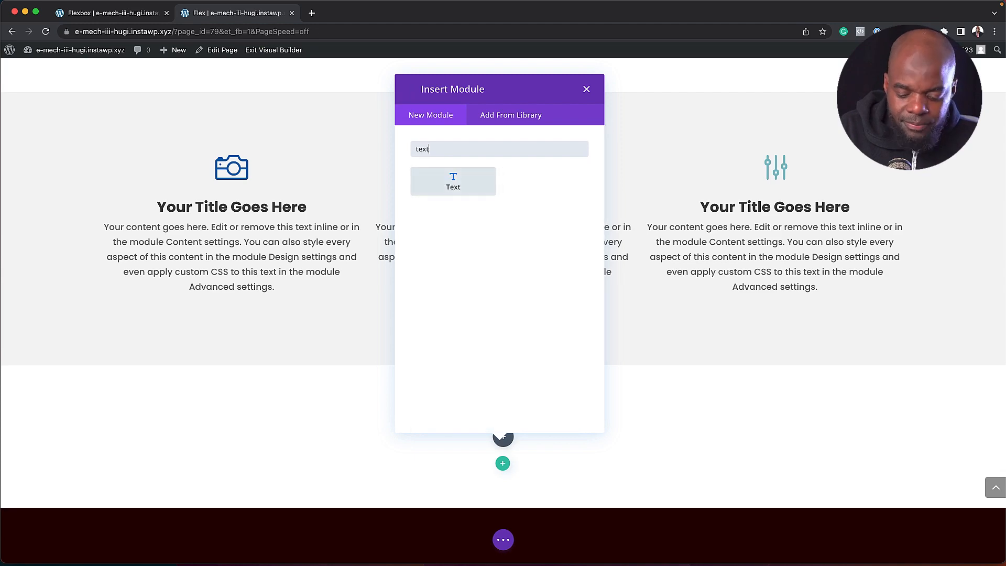
{"action": "key", "text": "Return"}
{"action": "left_click", "coordinate": [190, 550]}
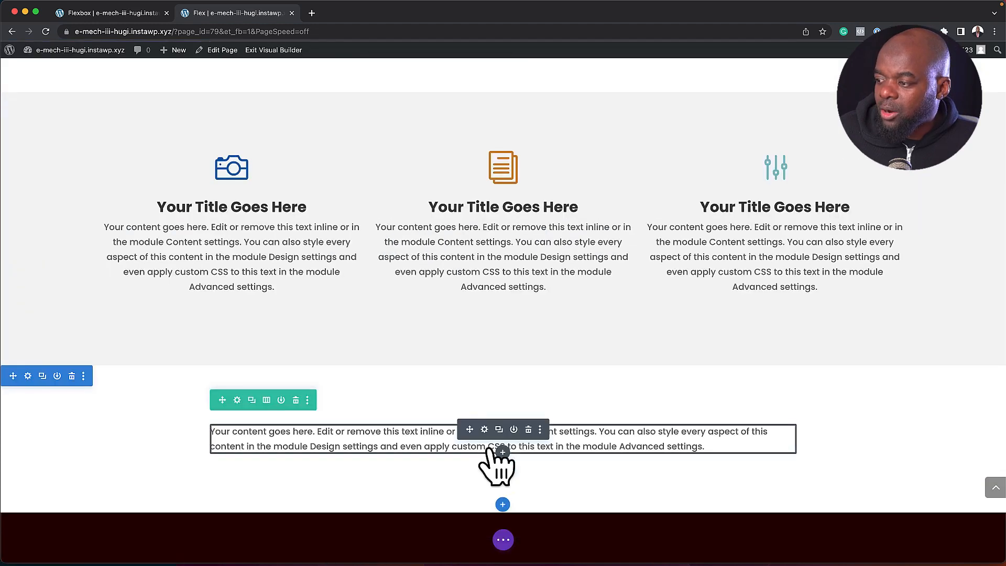
Step: Insert an Image module with the placeholder picture below the text, and copy display: flex; from the Flexbox snippet page
{"action": "left_click", "coordinate": [503, 453]}
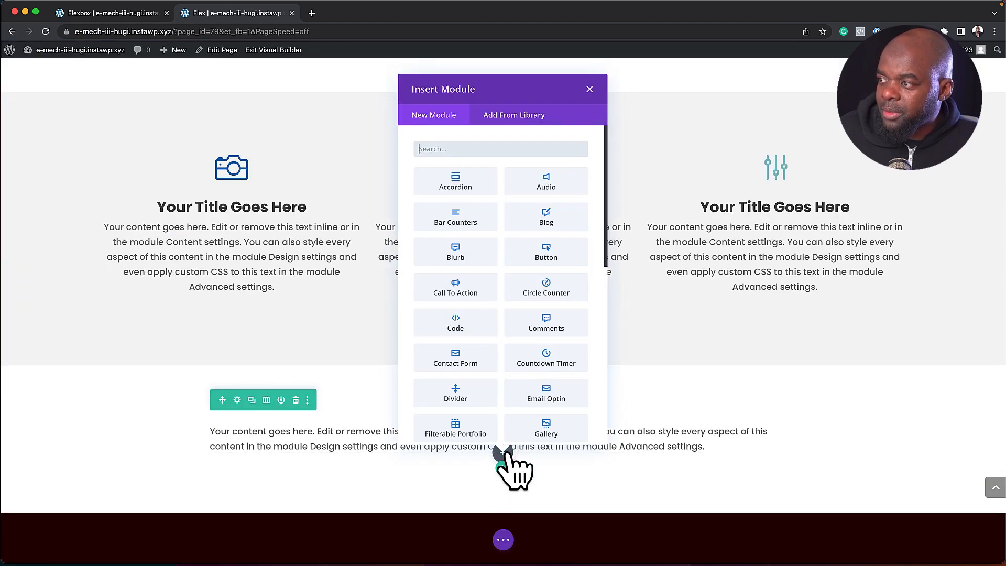
{"action": "left_click", "coordinate": [476, 182]}
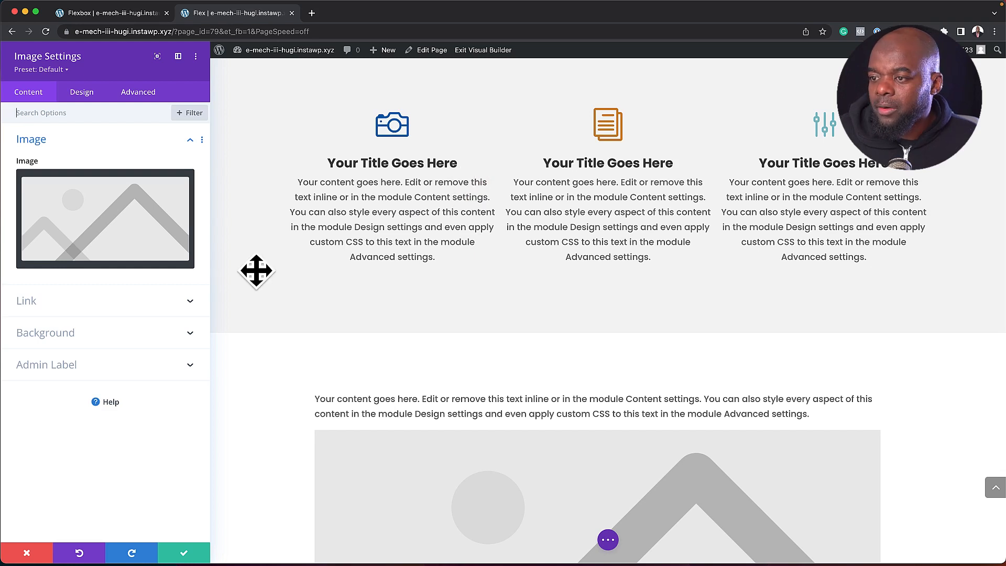
{"action": "left_click", "coordinate": [138, 16]}
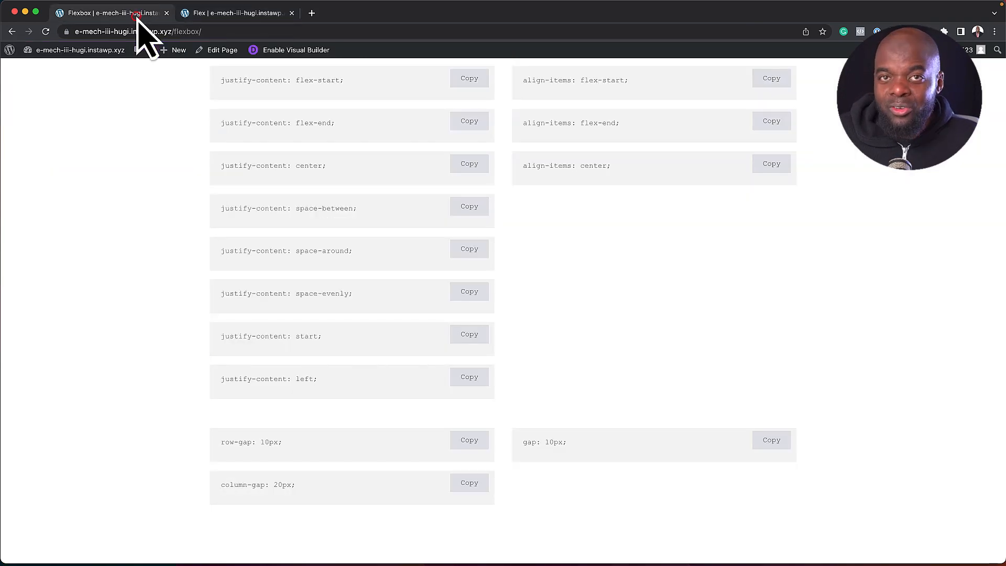
{"action": "scroll", "coordinate": [352, 197], "scroll_direction": "up", "scroll_amount": 5}
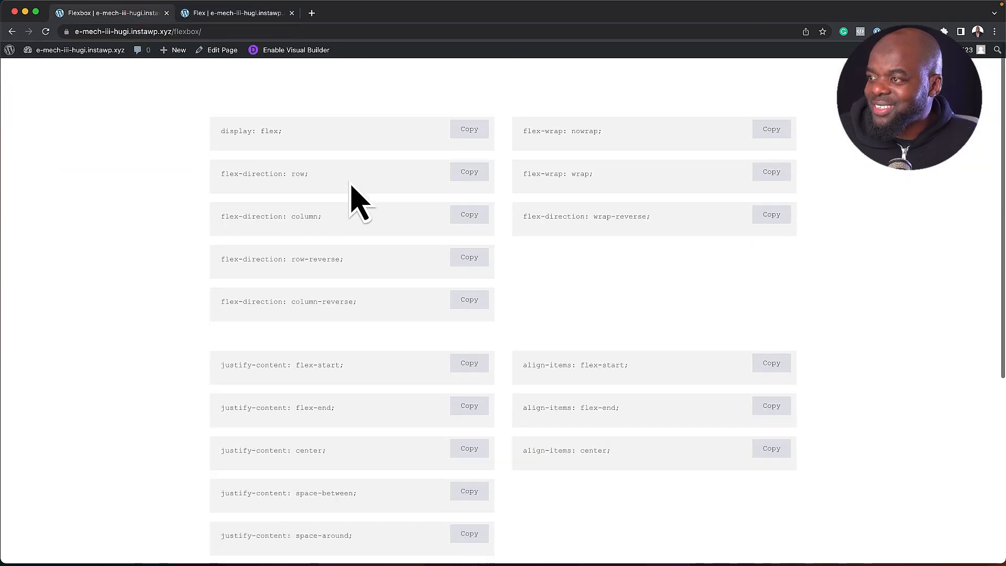
{"action": "left_click", "coordinate": [476, 130]}
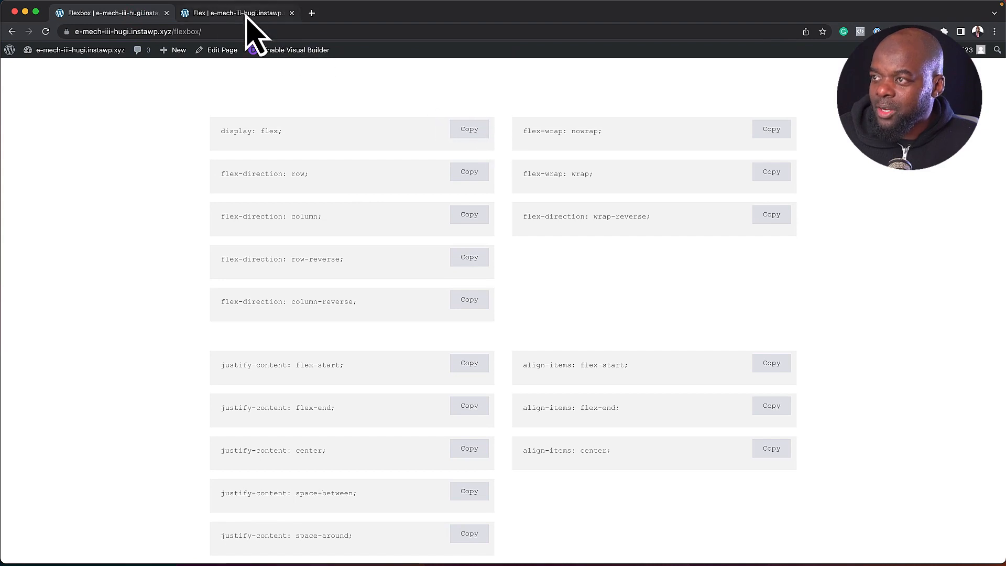
{"action": "left_click", "coordinate": [243, 13]}
{"action": "left_click", "coordinate": [184, 553]}
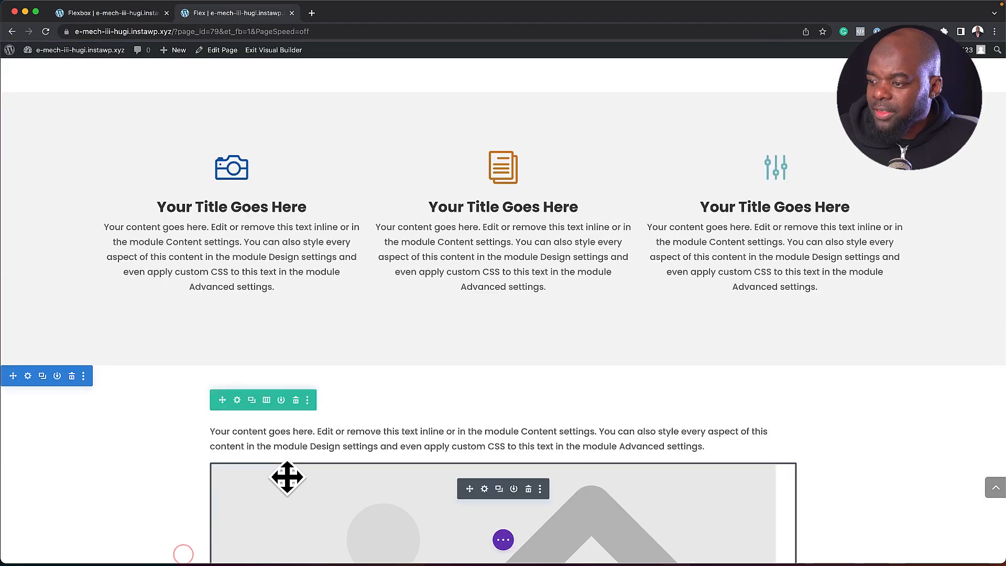
Step: Paste display: flex; into the Main Element custom CSS of the new row's column
{"action": "scroll", "coordinate": [292, 489], "scroll_direction": "down", "scroll_amount": 10}
{"action": "scroll", "coordinate": [316, 282], "scroll_direction": "up", "scroll_amount": 5}
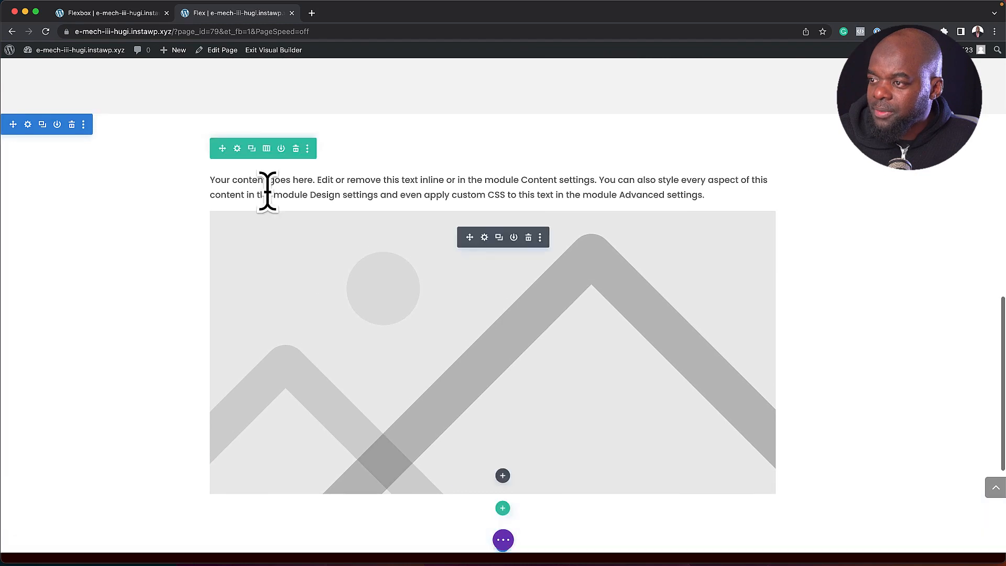
{"action": "left_click", "coordinate": [237, 148]}
{"action": "left_click", "coordinate": [30, 186]}
{"action": "left_click", "coordinate": [137, 92]}
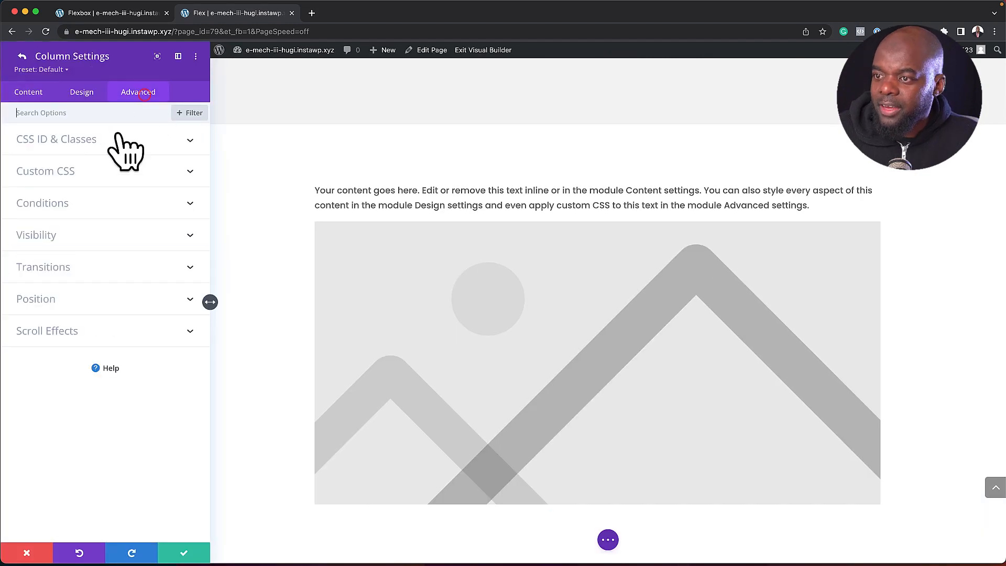
{"action": "left_click", "coordinate": [82, 168]}
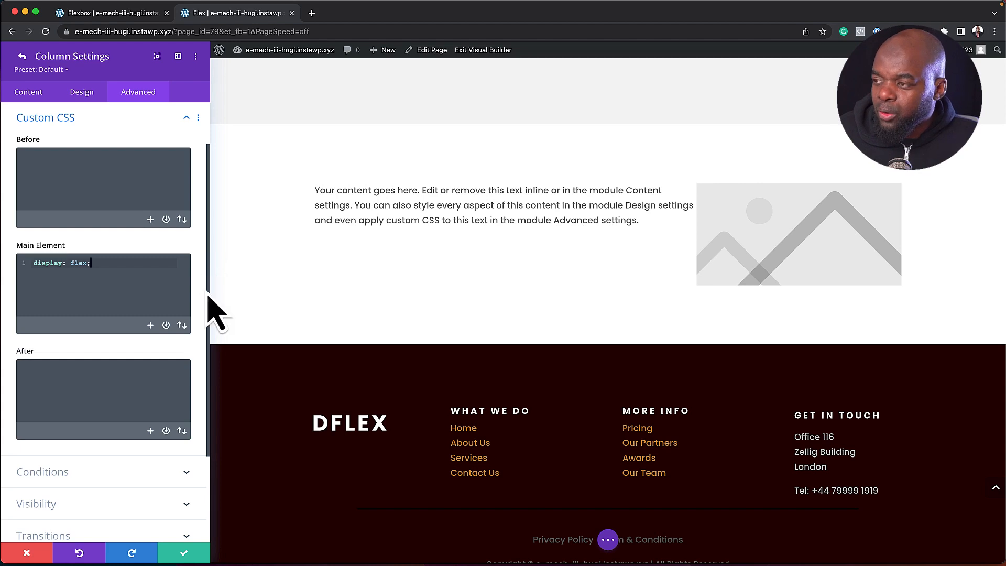
Step: Save the column settings, then set the new row's max width to 100% and save the row
{"action": "left_click", "coordinate": [82, 92]}
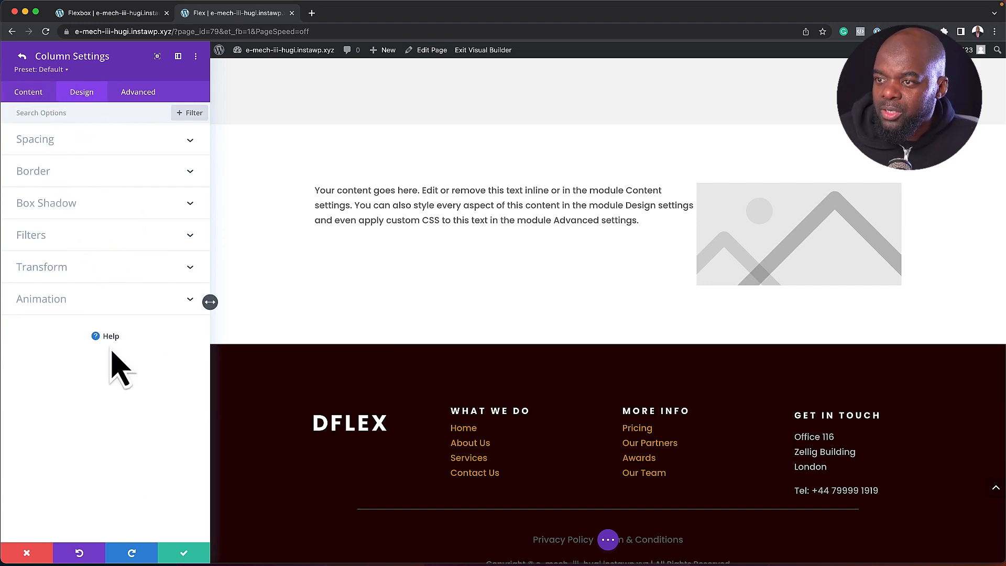
{"action": "left_click", "coordinate": [183, 553]}
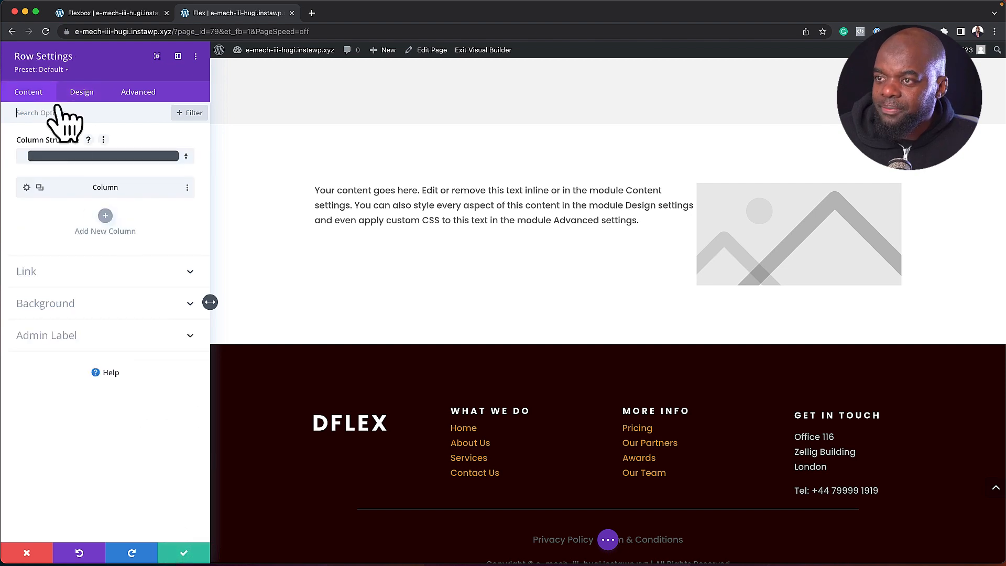
{"action": "left_click", "coordinate": [89, 92]}
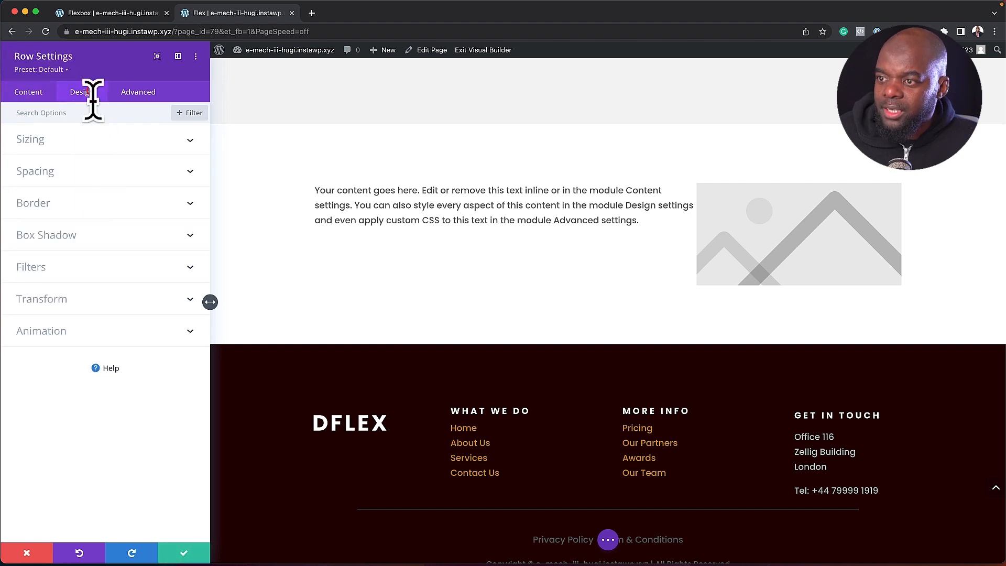
{"action": "left_click", "coordinate": [70, 140]}
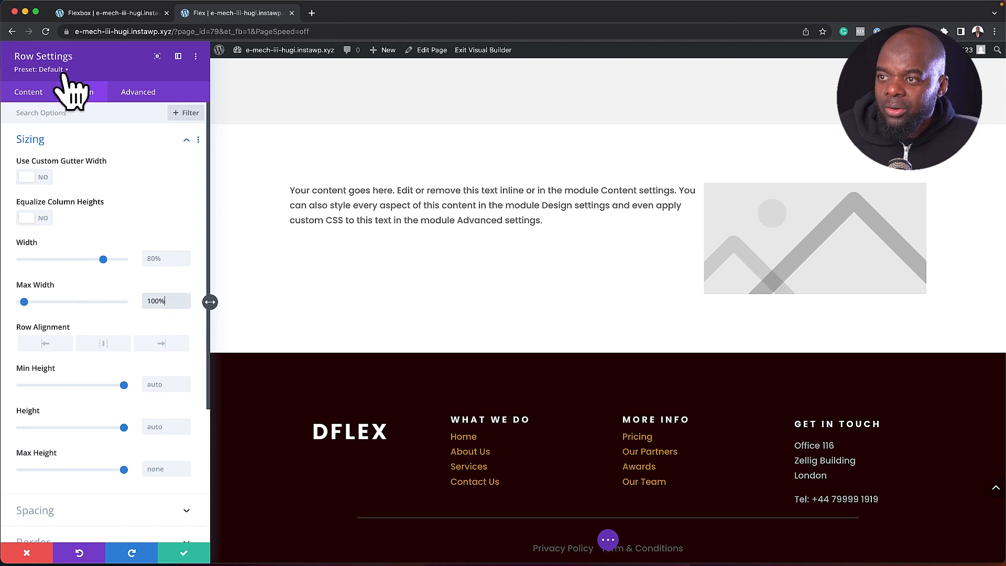
{"action": "left_click", "coordinate": [186, 555]}
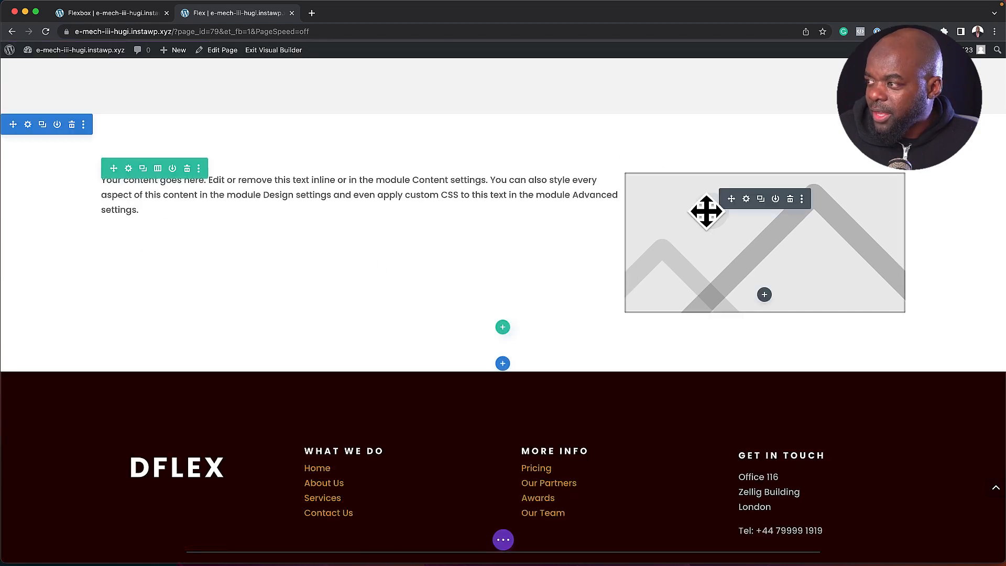
Step: Replace the placeholder in the new row's Image module with the jet-ski photo from the media library
{"action": "left_click", "coordinate": [746, 200]}
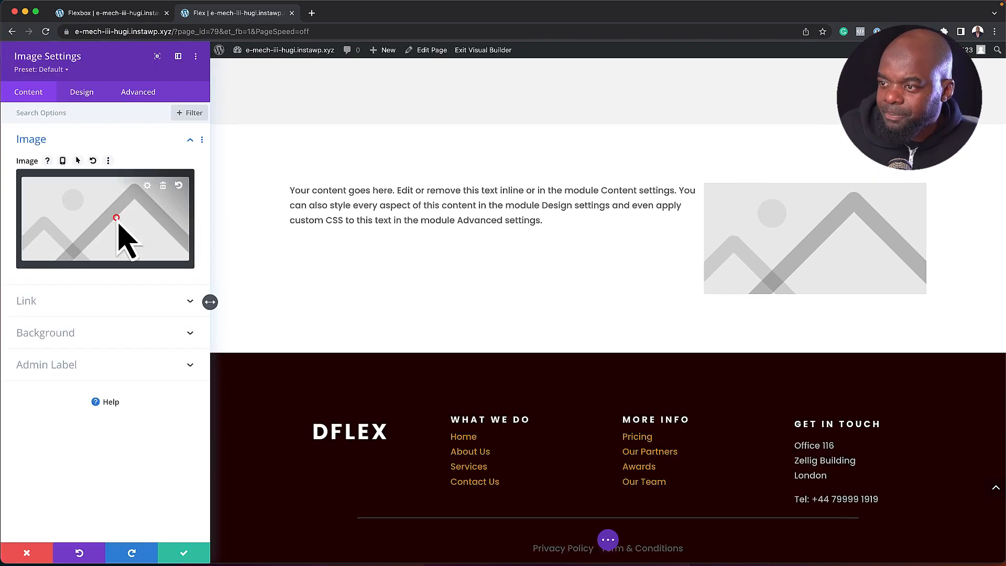
{"action": "left_click", "coordinate": [121, 223]}
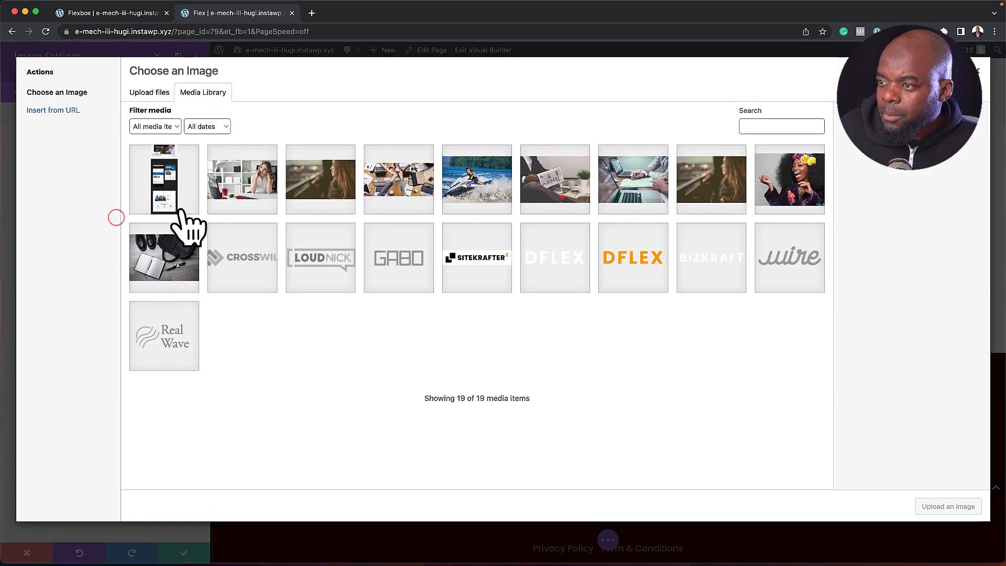
{"action": "left_click", "coordinate": [256, 180]}
{"action": "left_click", "coordinate": [486, 185]}
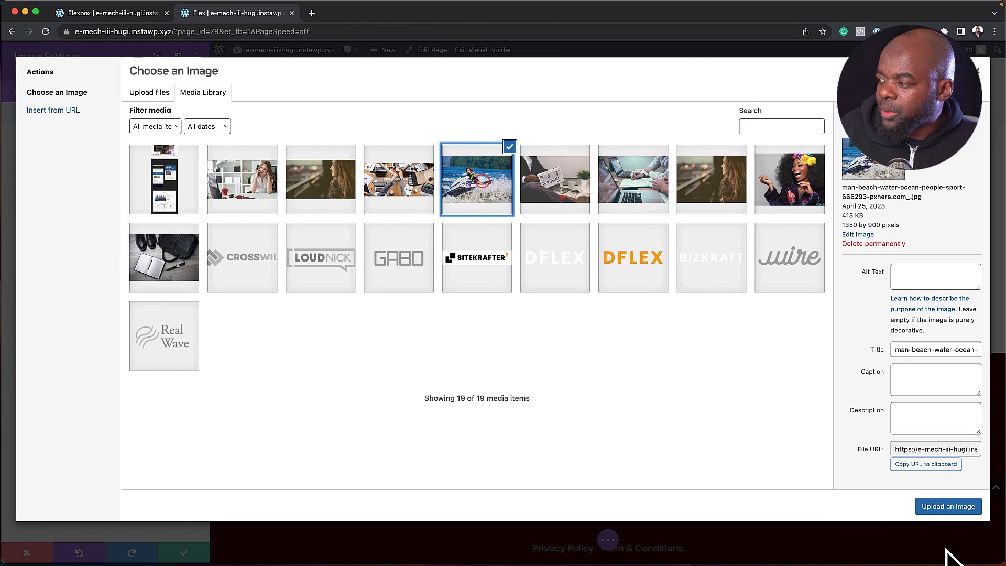
{"action": "left_click", "coordinate": [959, 506]}
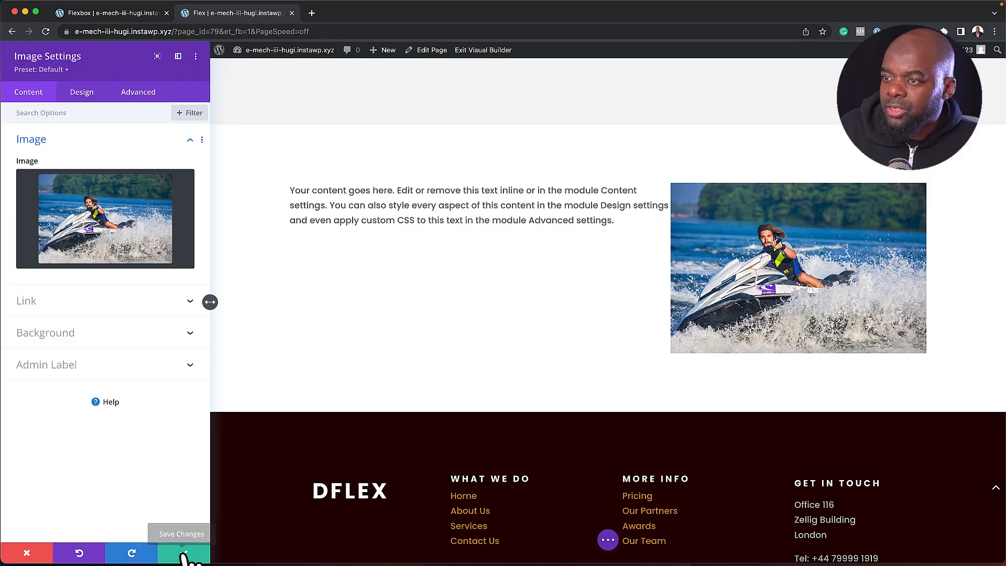
Step: Set the jet-ski Image module's width to 48% and save the module
{"action": "left_click", "coordinate": [84, 92]}
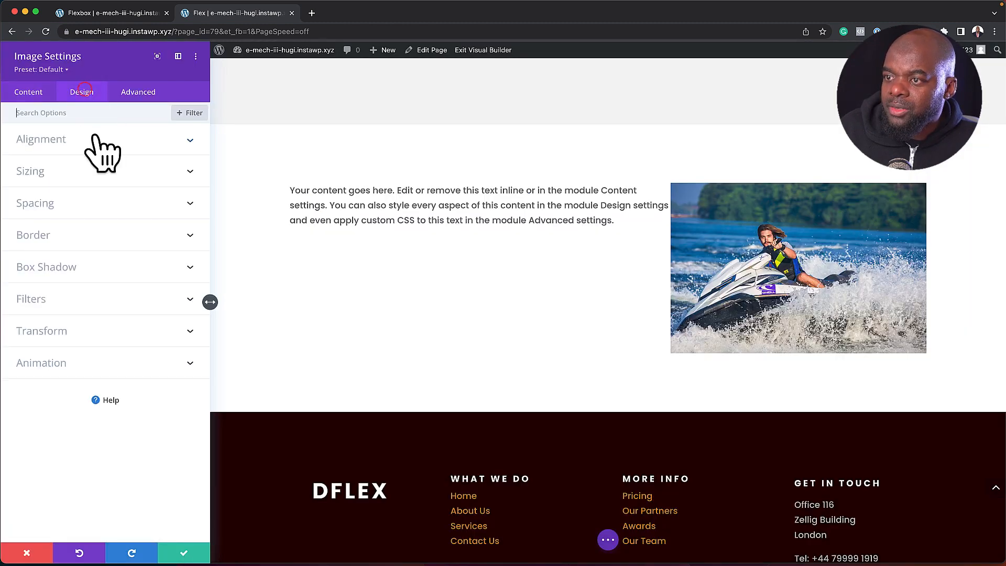
{"action": "left_click", "coordinate": [76, 168]}
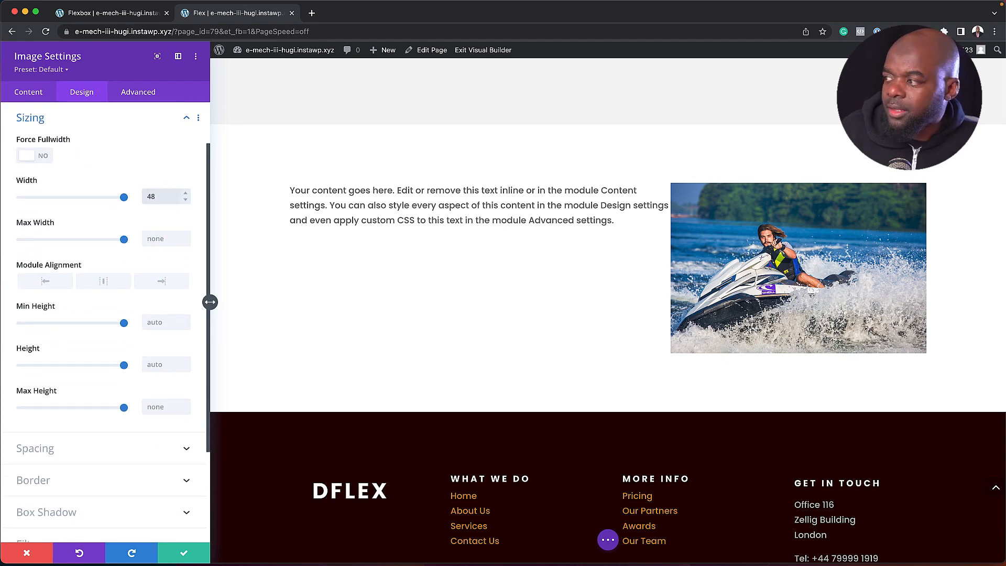
{"action": "left_click", "coordinate": [186, 552]}
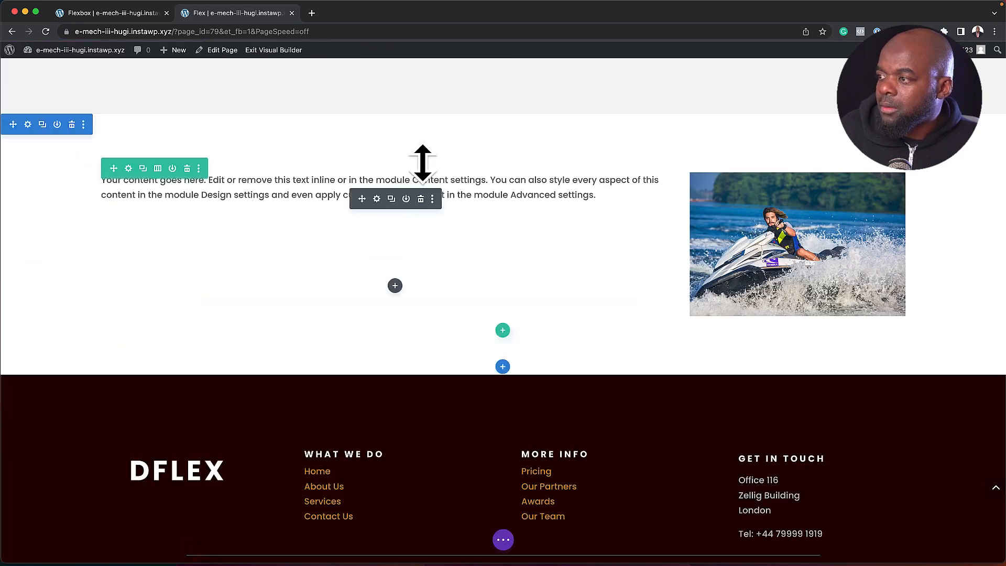
Step: Set the width of the Text module beside the jet-ski image to 48% and save the module
{"action": "left_click", "coordinate": [377, 198]}
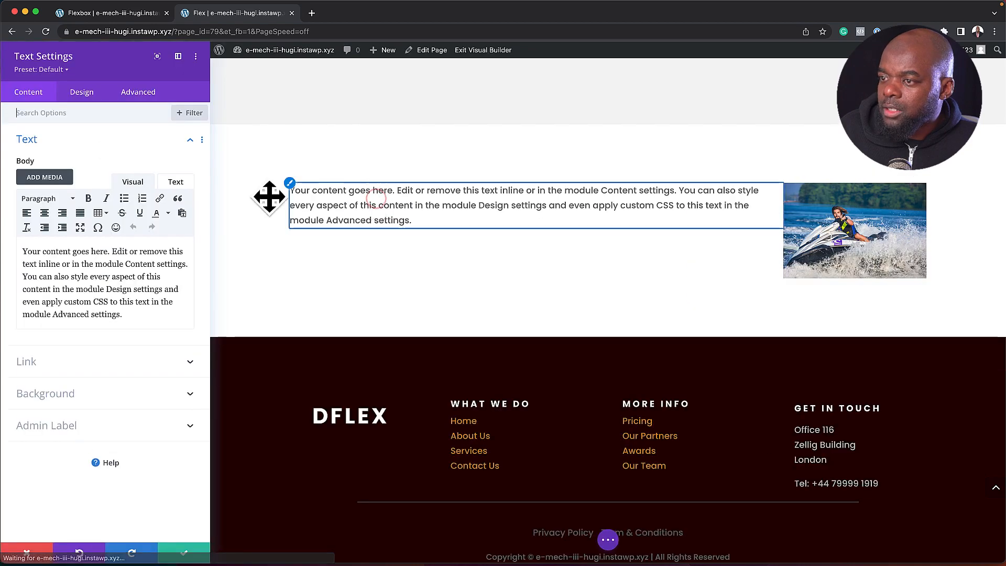
{"action": "left_click", "coordinate": [89, 94]}
{"action": "left_click", "coordinate": [84, 202]}
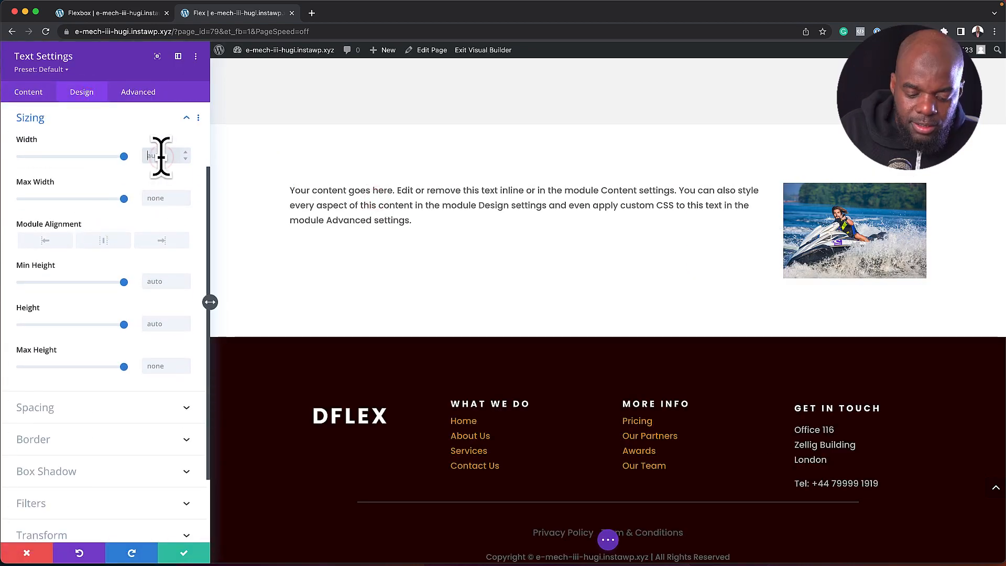
{"action": "type", "text": "%"}
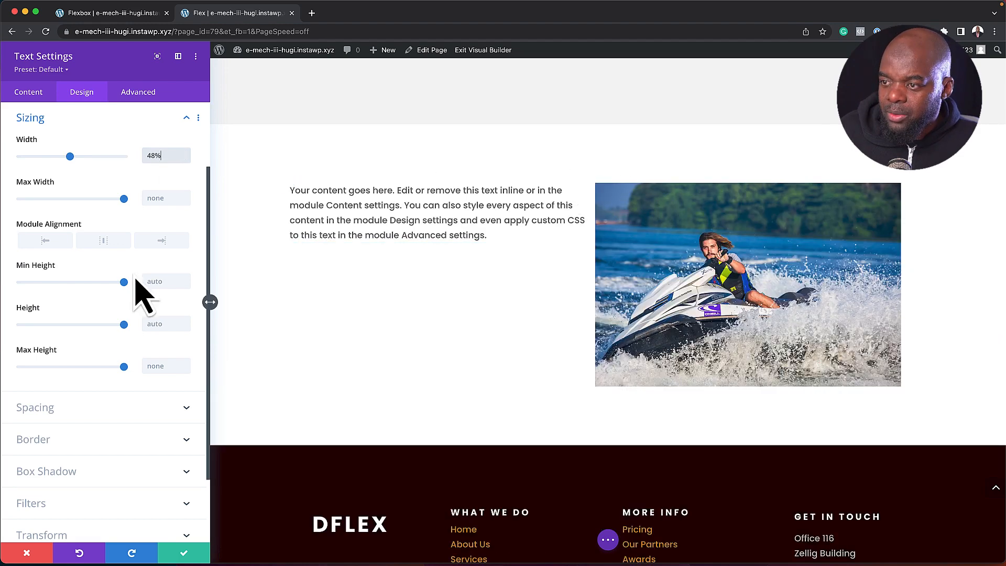
{"action": "left_click", "coordinate": [186, 552]}
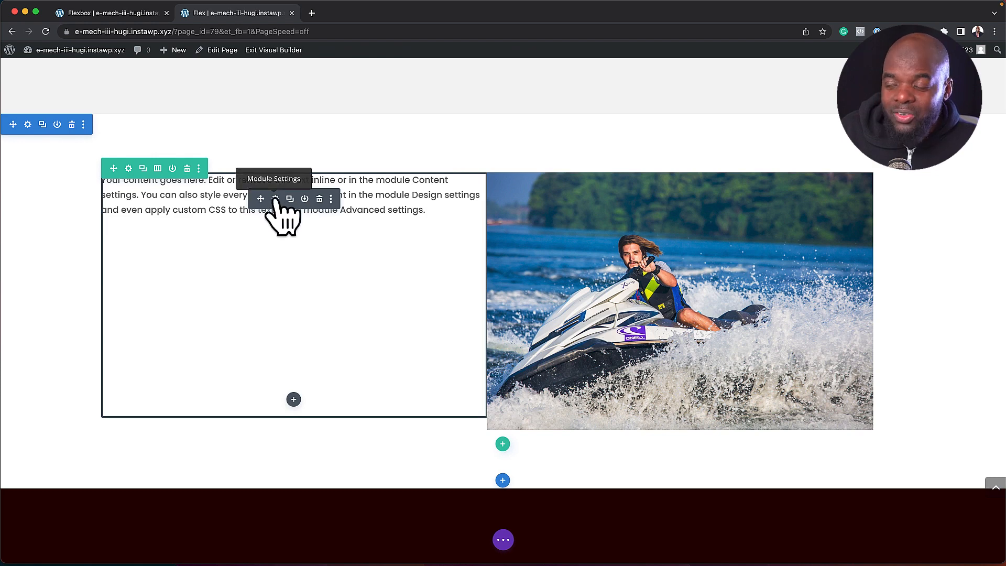
Step: Try 115px of top padding on the Text module to lower its text, and clear the padding again
{"action": "left_click", "coordinate": [274, 198]}
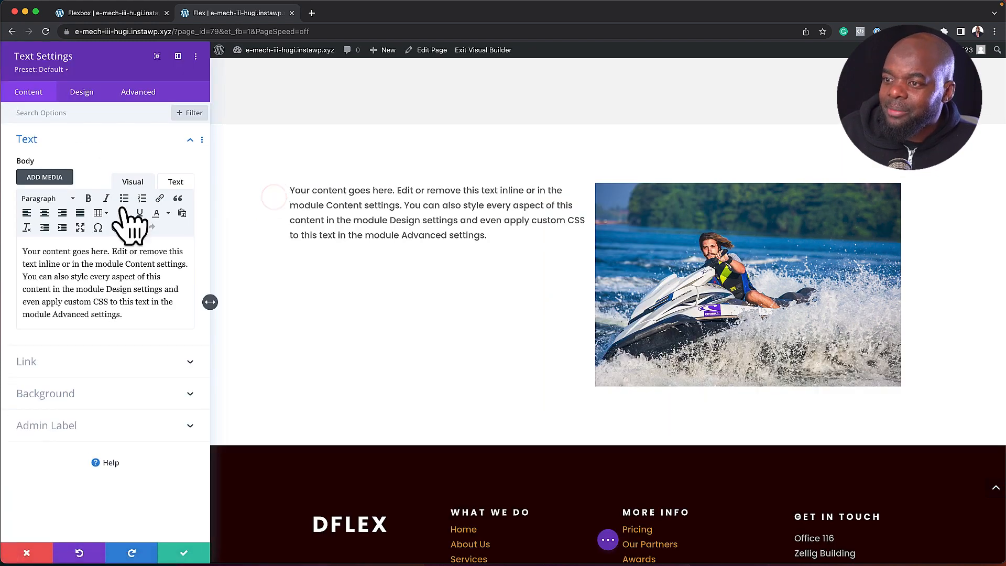
{"action": "left_click", "coordinate": [95, 101]}
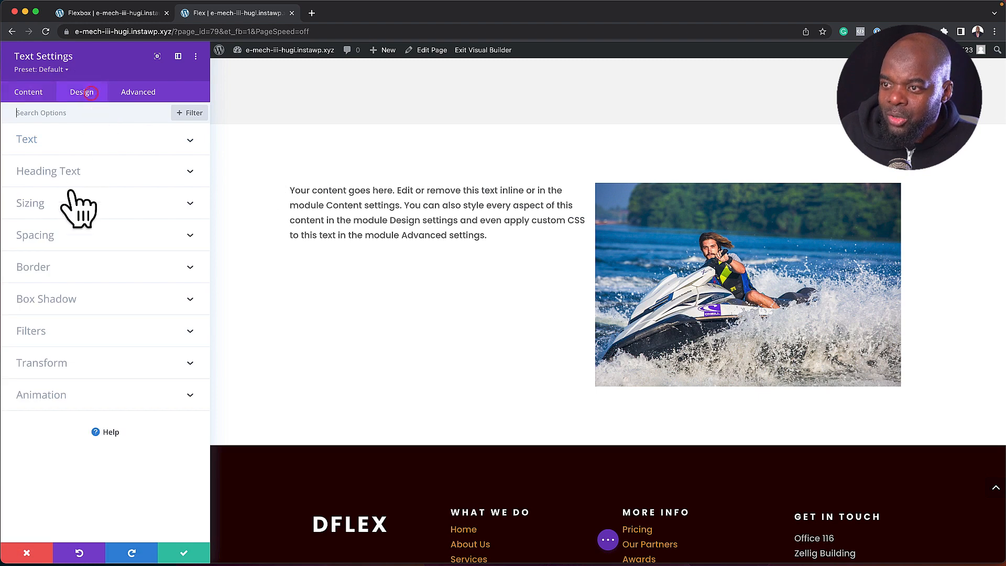
{"action": "left_click", "coordinate": [55, 236]}
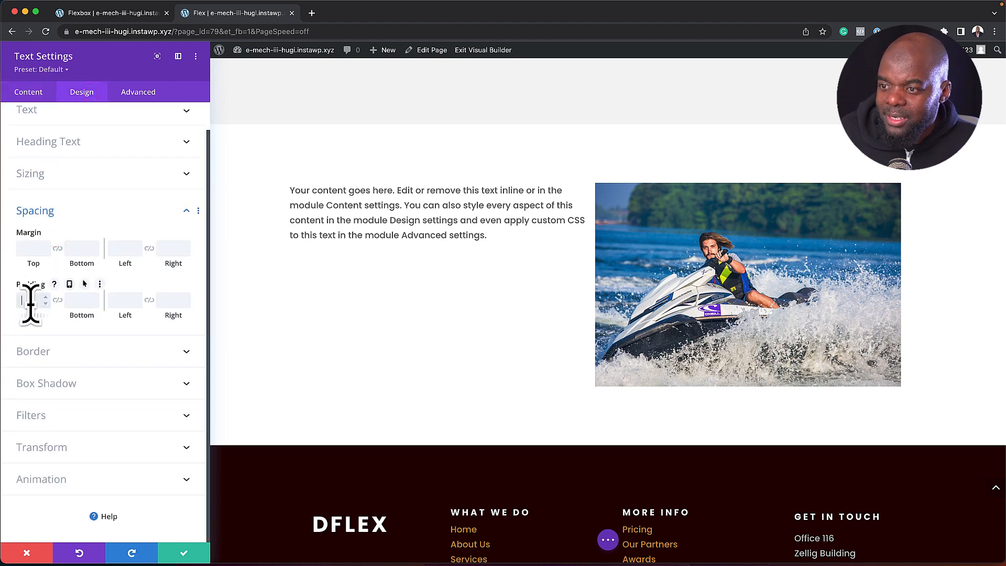
{"action": "left_click_drag", "start_coordinate": [29, 317], "coordinate": [246, 325]}
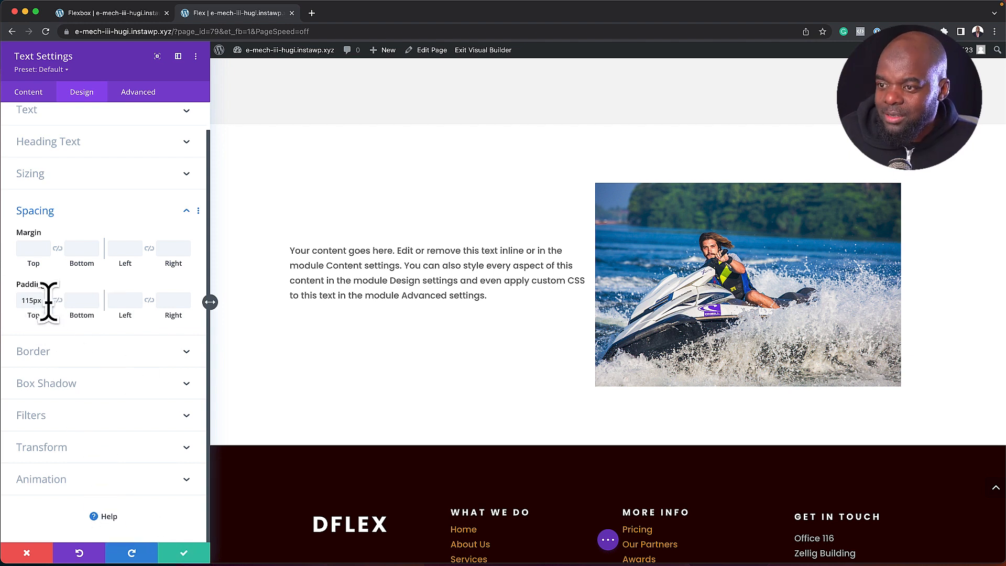
{"action": "key", "text": "BackSpace"}
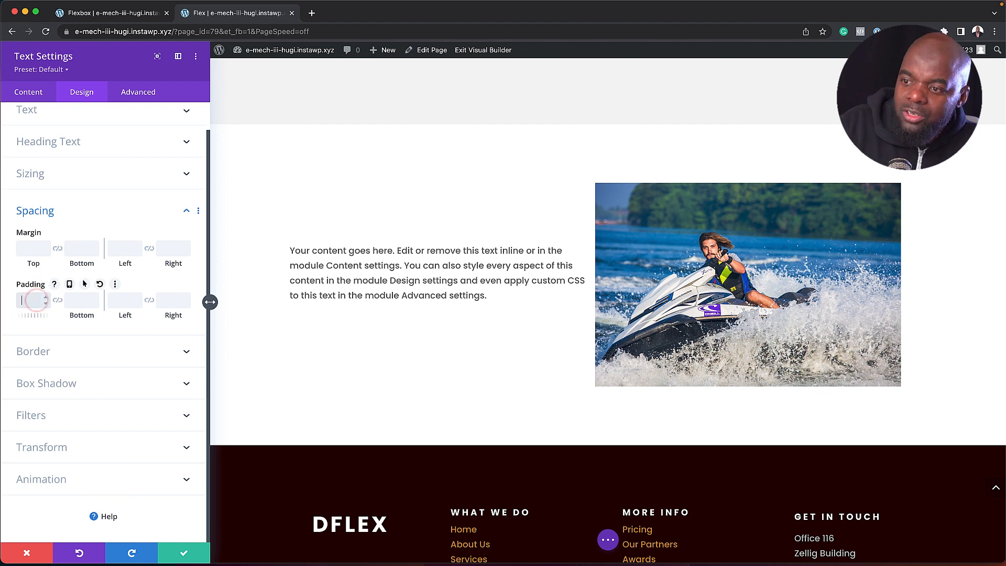
Step: Copy display: flex; from the Flexbox snippet page into the Text module's Main Element custom CSS
{"action": "left_click", "coordinate": [148, 92]}
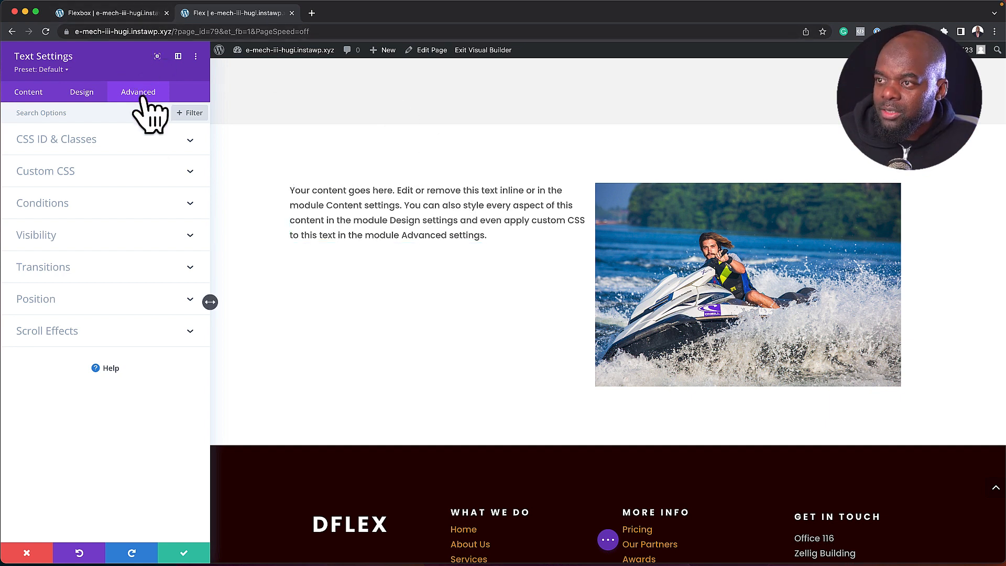
{"action": "left_click", "coordinate": [74, 170]}
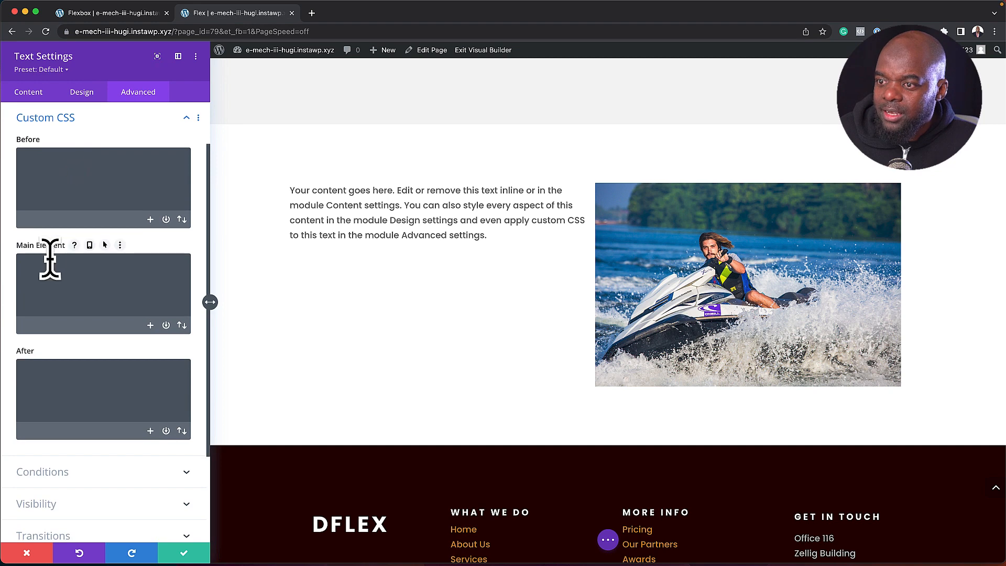
{"action": "left_click", "coordinate": [142, 12]}
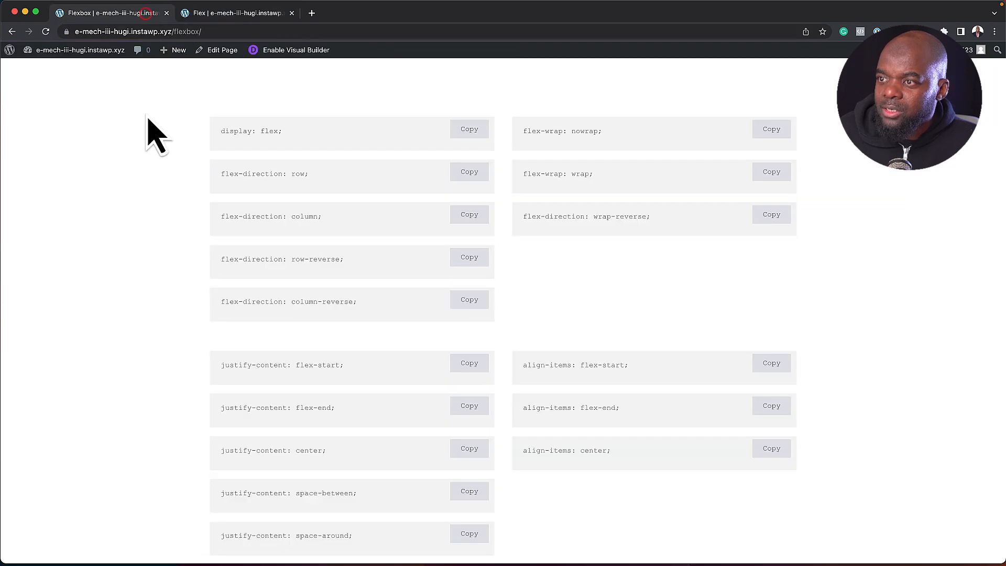
{"action": "left_click", "coordinate": [469, 129]}
{"action": "left_click", "coordinate": [261, 13]}
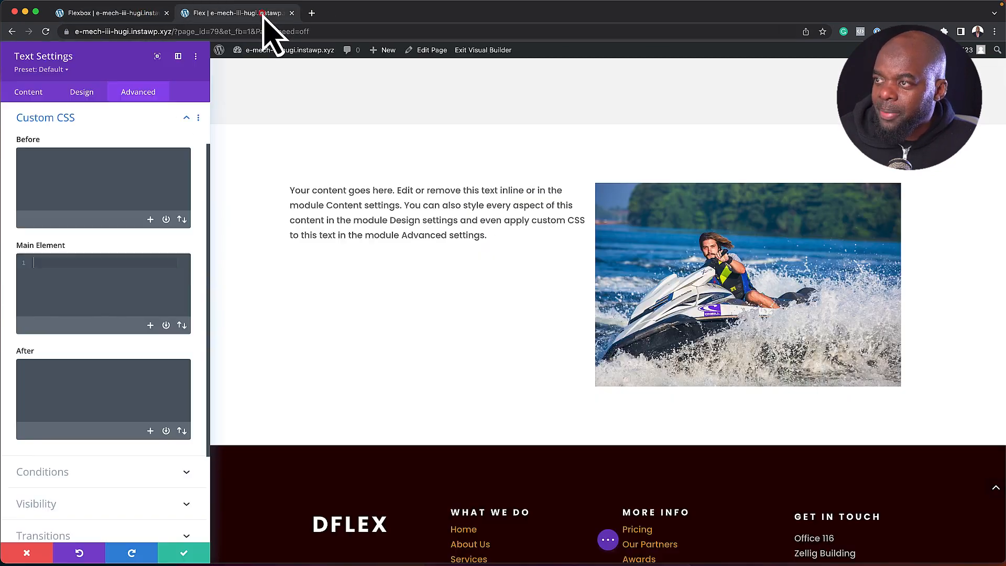
{"action": "left_click", "coordinate": [90, 308]}
{"action": "key", "text": "cmd+v"}
Step: Add align-items: center; from the Flexbox snippet page as a second line of the Text module's Main Element CSS, and save the module
{"action": "left_click", "coordinate": [88, 15]}
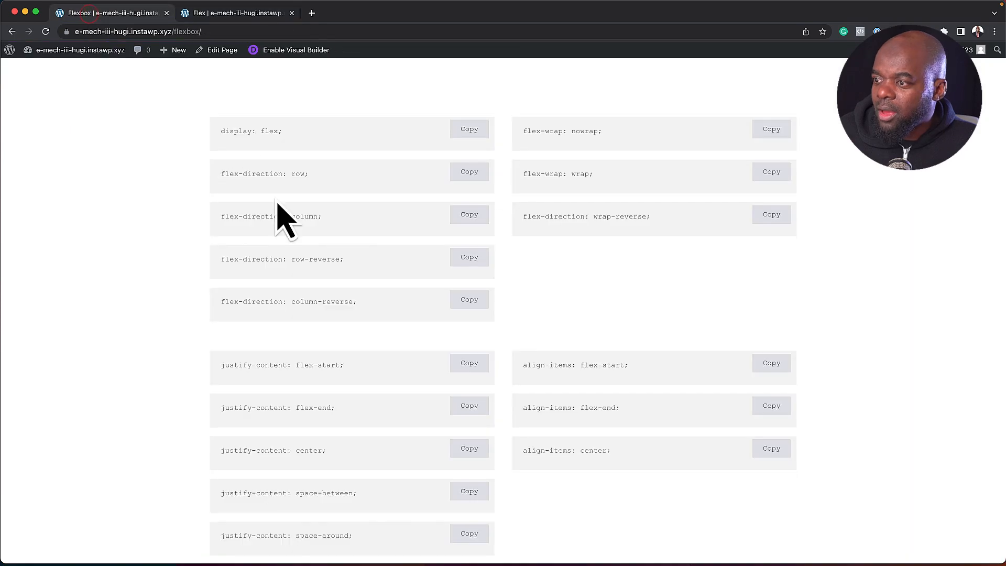
{"action": "scroll", "coordinate": [629, 336], "scroll_direction": "down", "scroll_amount": 3}
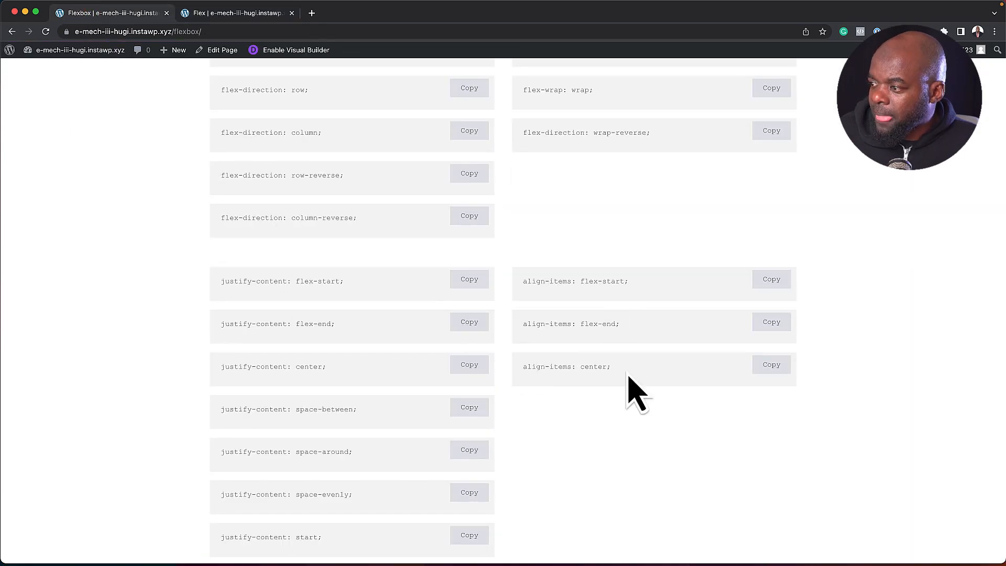
{"action": "left_click", "coordinate": [770, 366]}
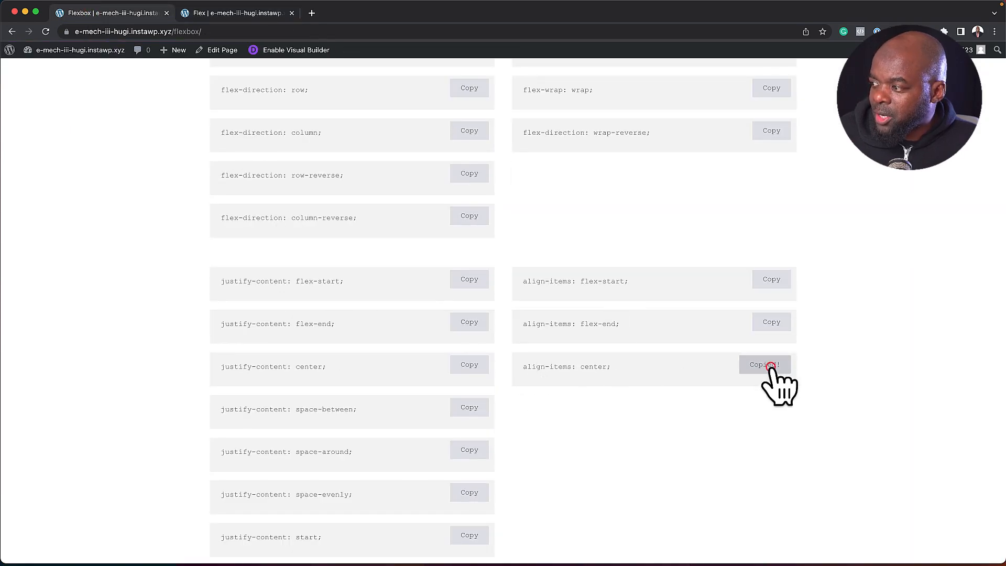
{"action": "left_click", "coordinate": [235, 13]}
{"action": "key", "text": "Return"}
{"action": "key", "text": "cmd+v"}
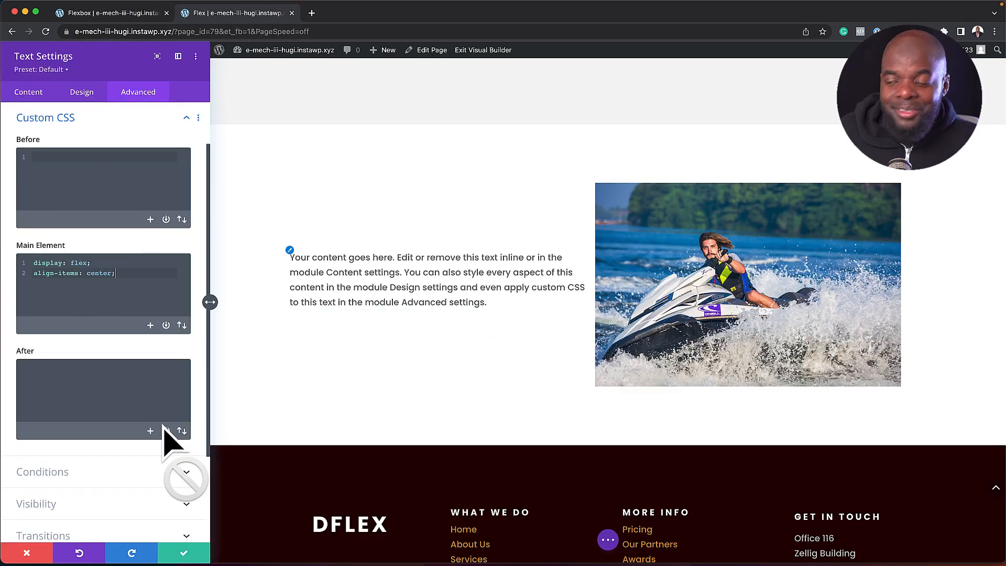
{"action": "left_click", "coordinate": [184, 553]}
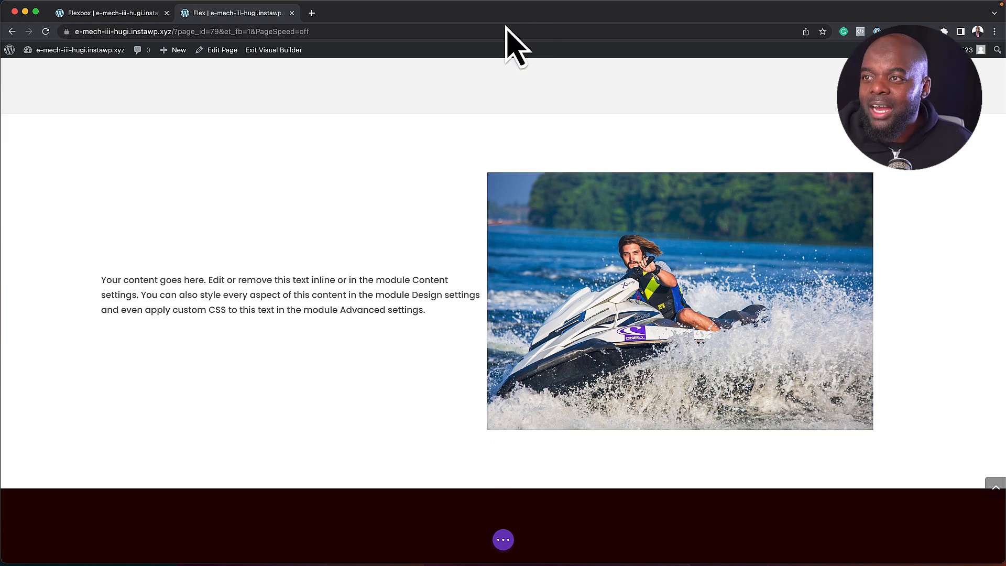
Step: Go back to the Flexbox snippet page and review its snippets from the beginning of the list
{"action": "left_click", "coordinate": [122, 12]}
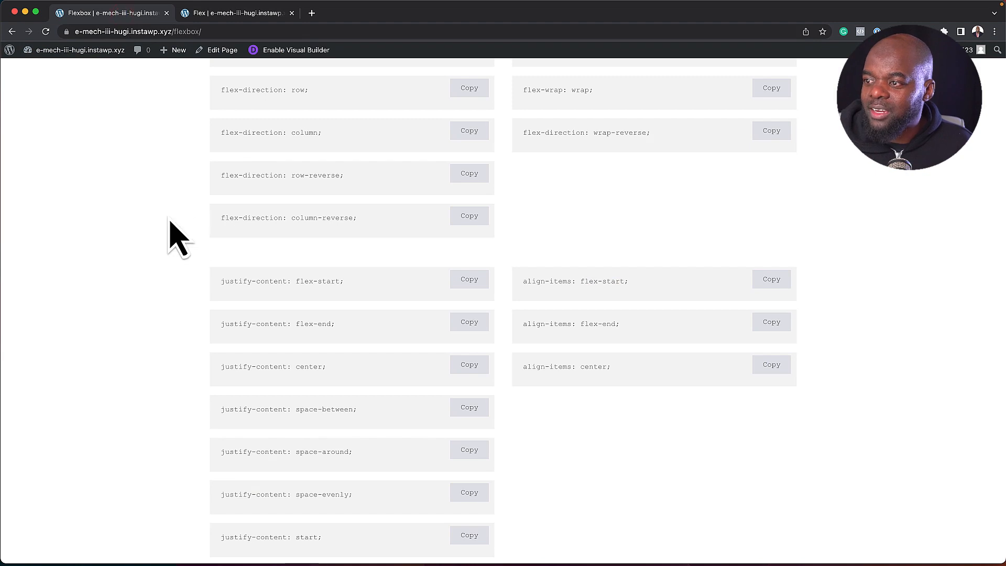
{"action": "scroll", "coordinate": [168, 236], "scroll_direction": "up", "scroll_amount": 3}
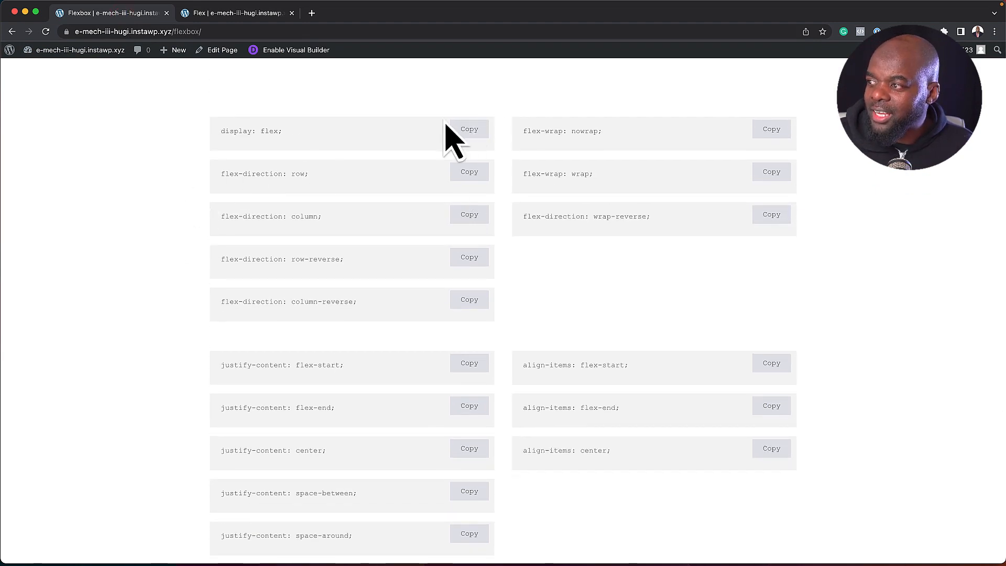